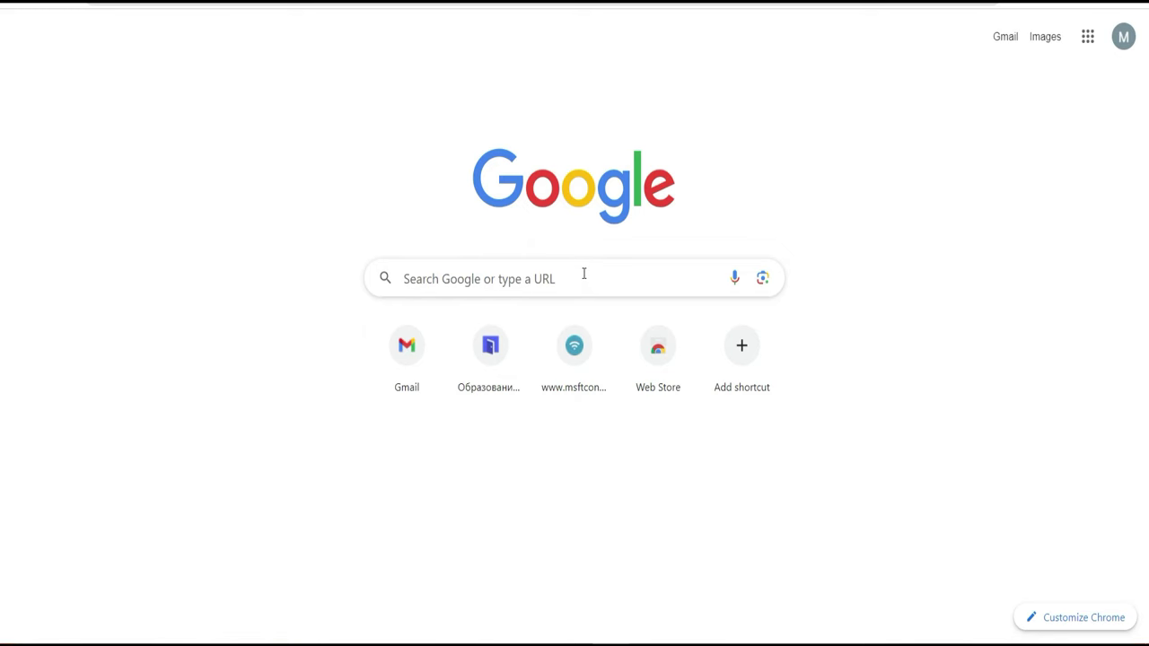
Google 'Formulaire de visa russe', take the 'formulaire de visa russie' suggestion, and open the consulate's form page
left_click(583, 274)
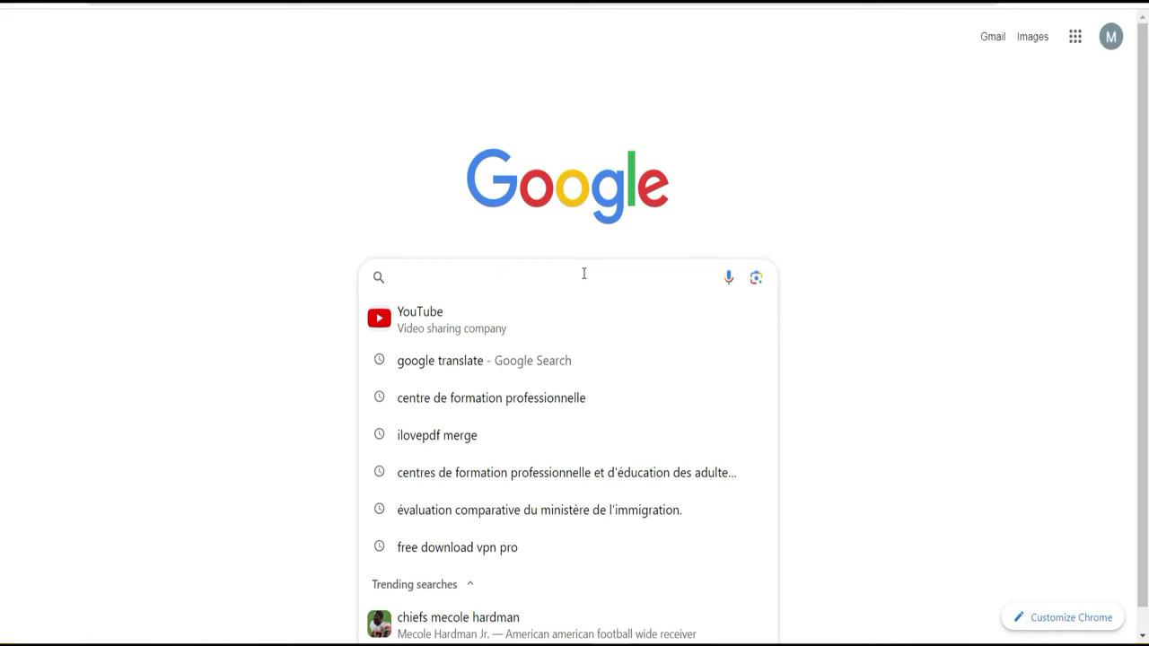
type("Fo")
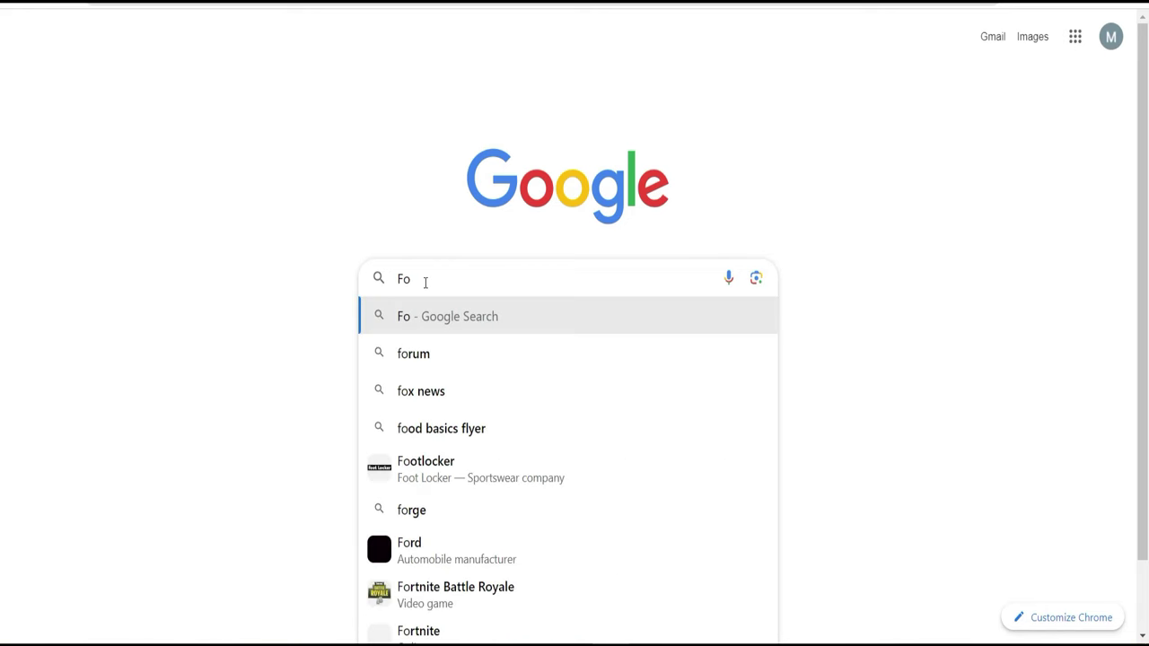
type("rmulair")
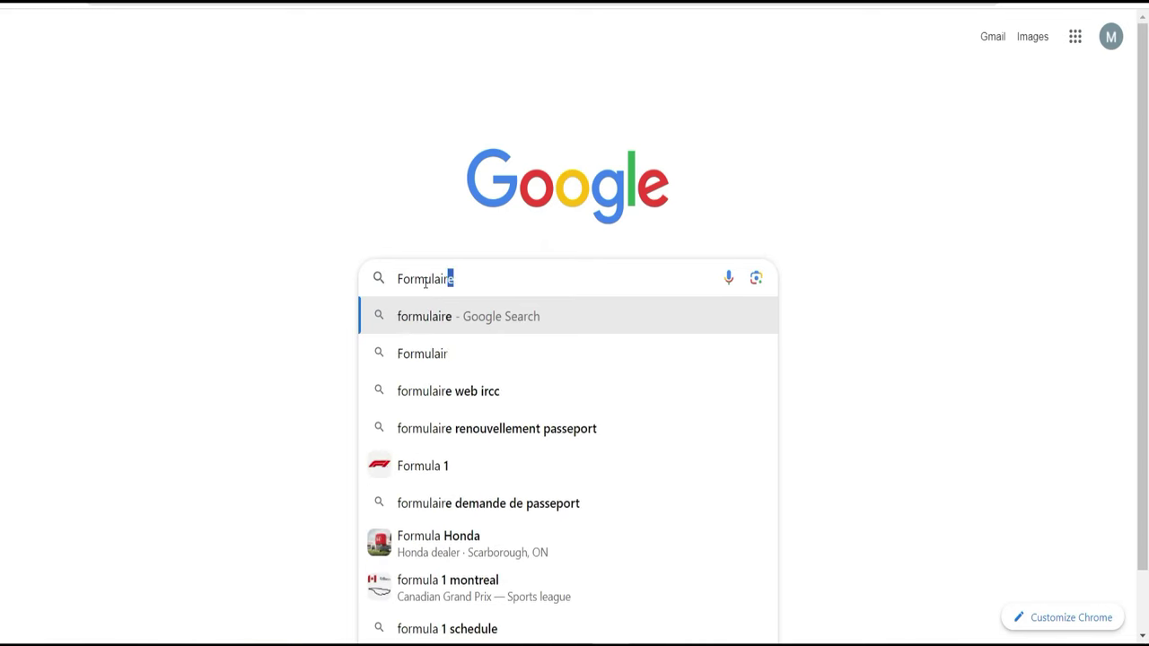
type("e de vis")
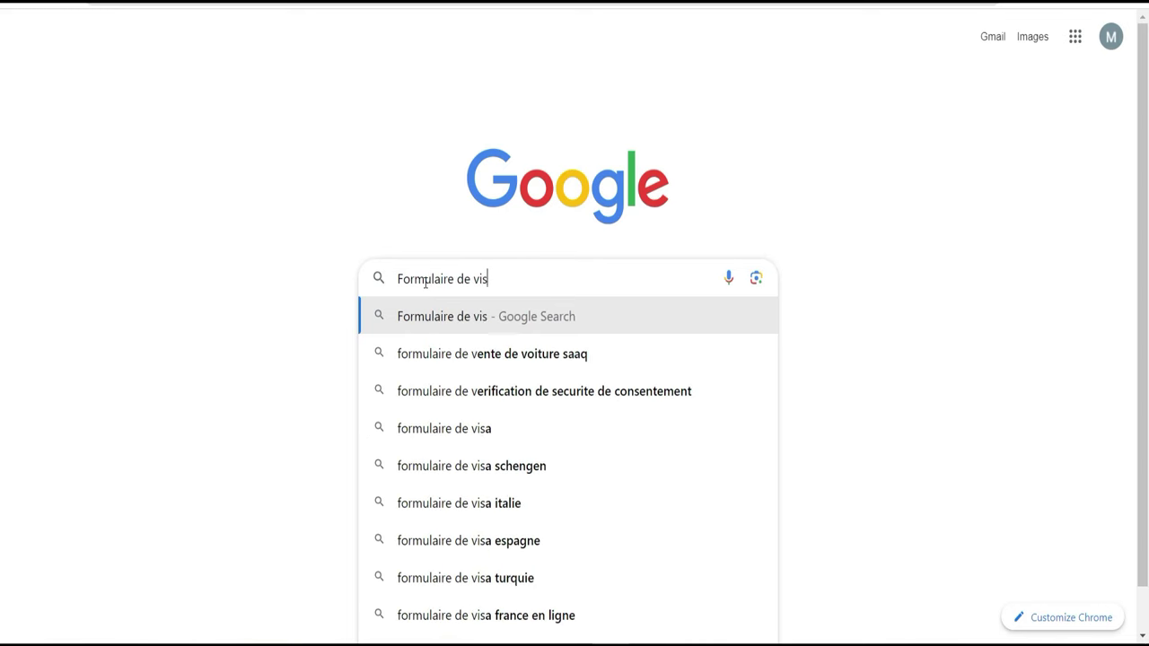
type("a rus")
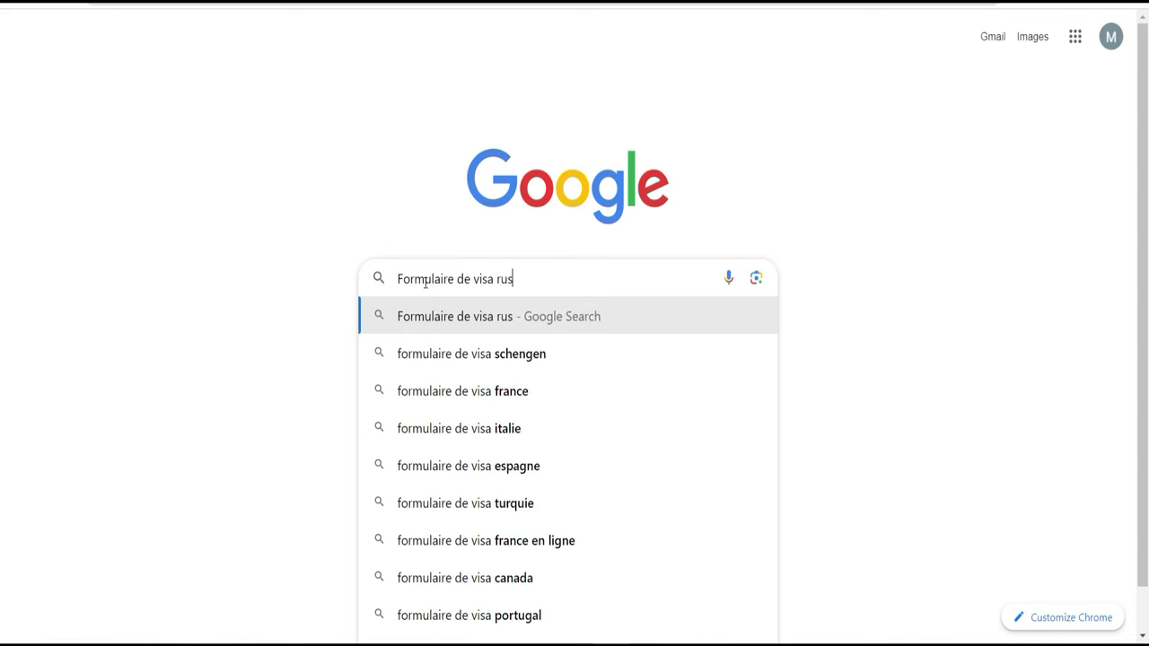
type("se")
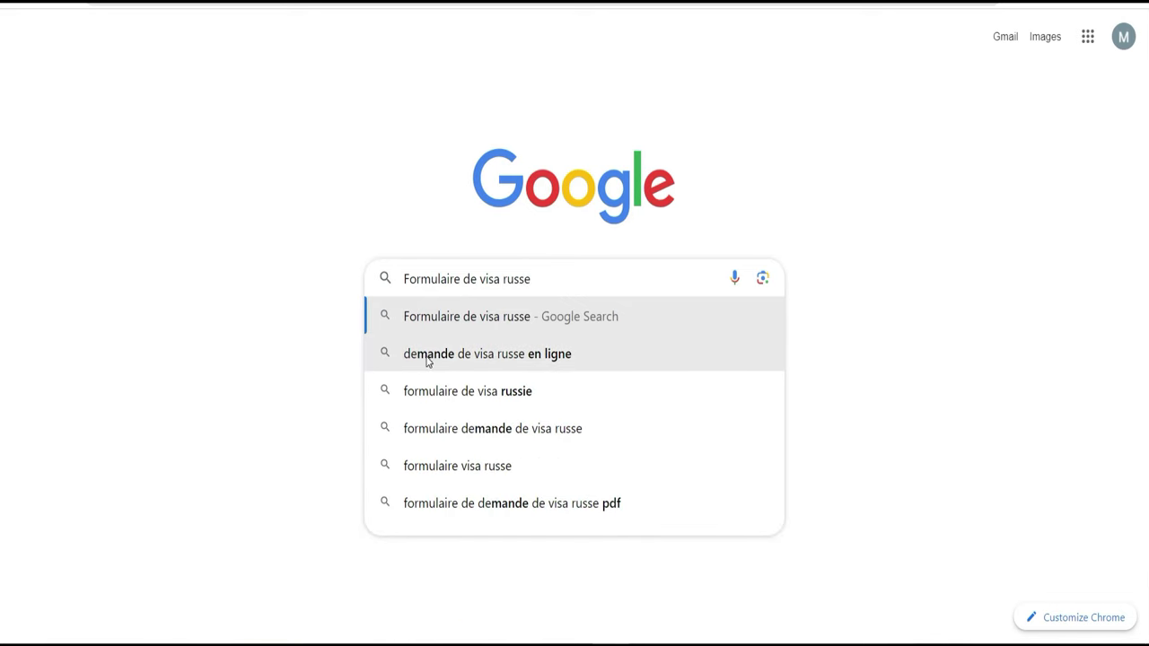
left_click(443, 395)
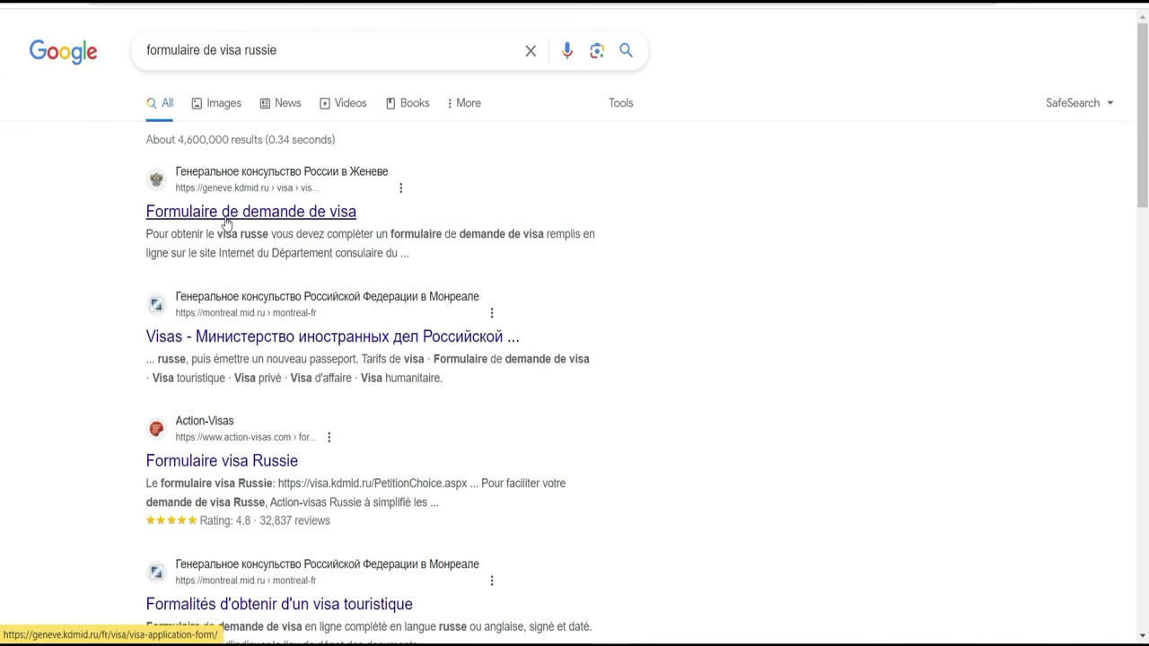
left_click(232, 218)
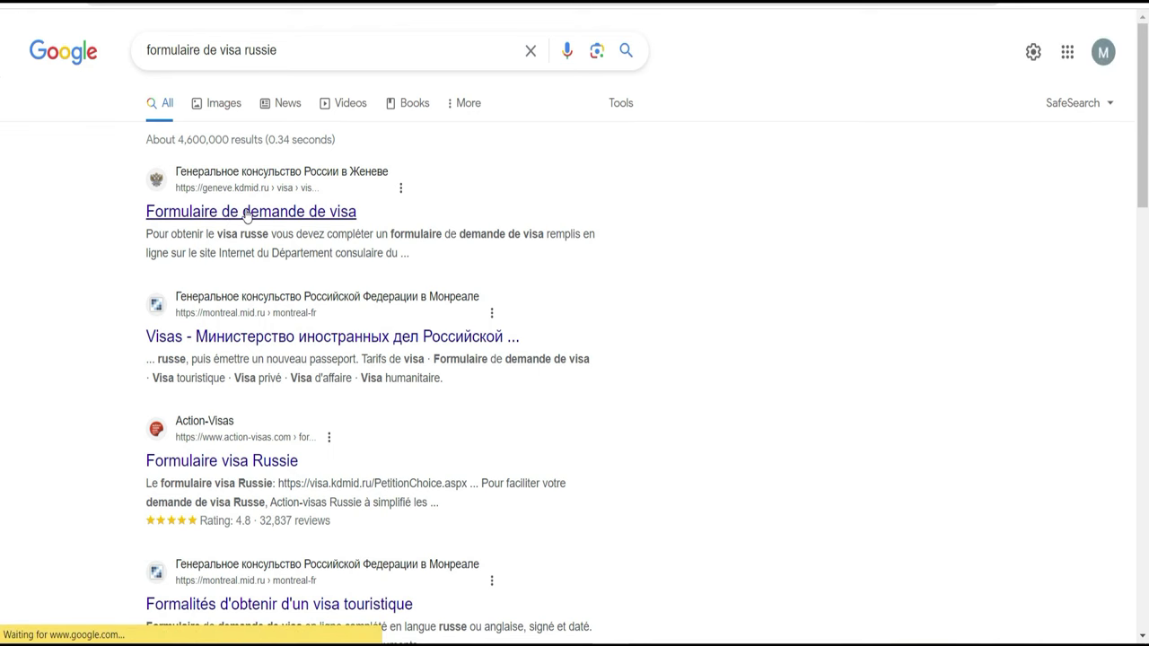
Reopen the Geneva consulate's visa form page and follow its online-form link to visa.kdmid.ru
left_click(247, 216)
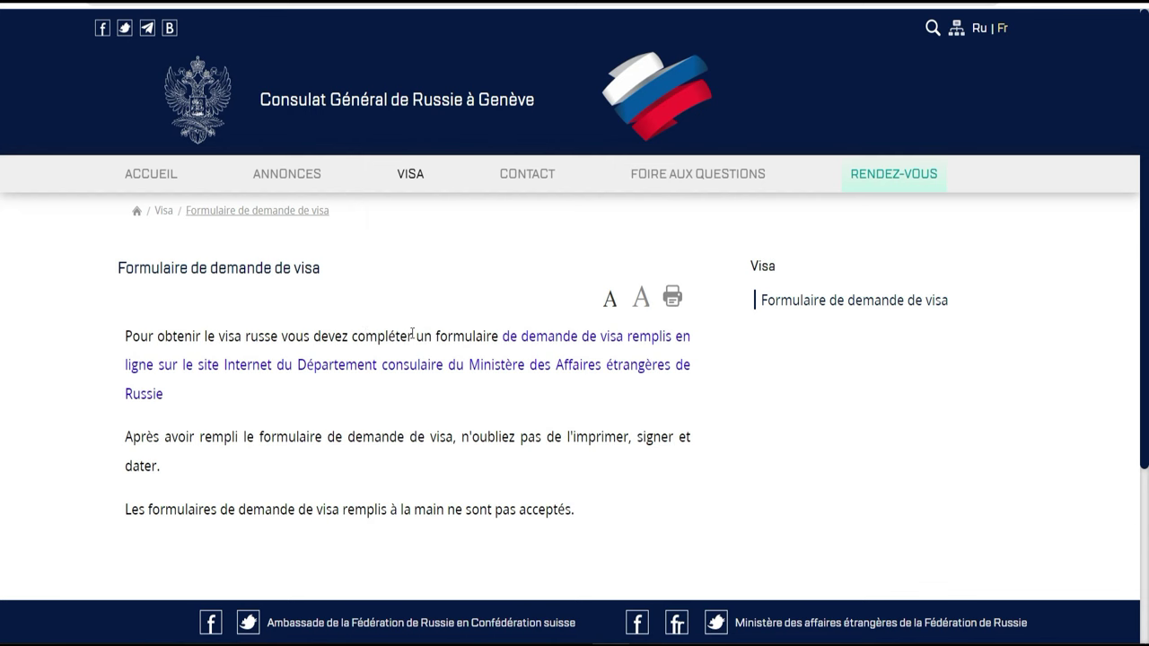
left_click(580, 343)
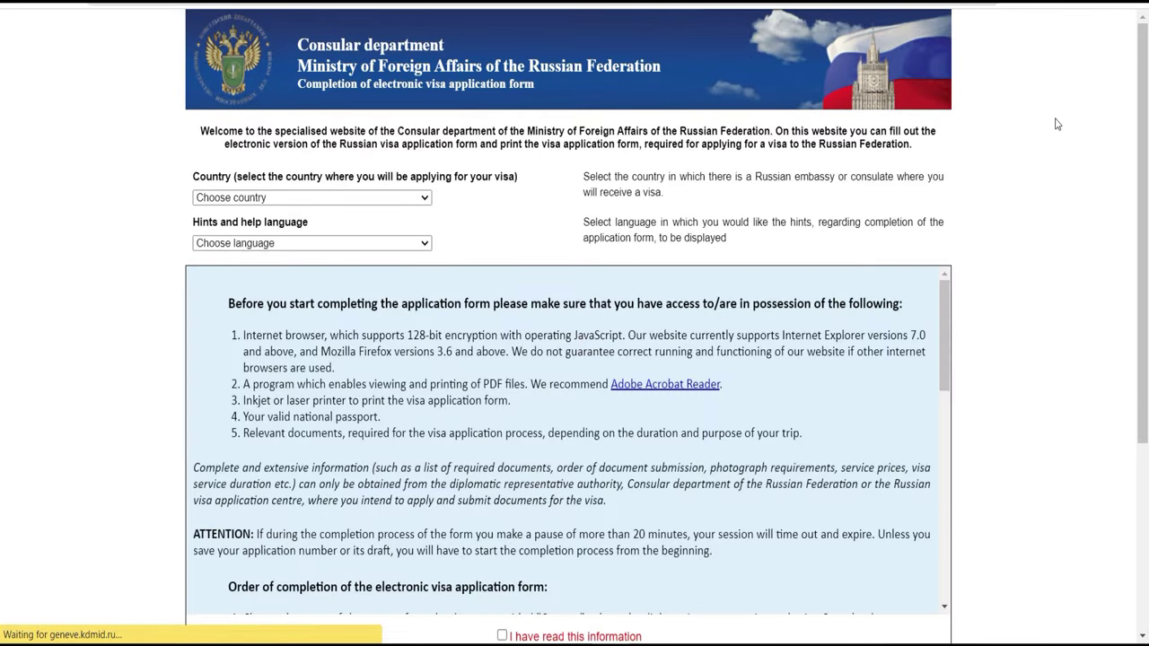
Choose COTE D'IVOIRE as the application country and FRANÇAIS (FRENCH) as the hints language
scroll(1, 116, "down", 3)
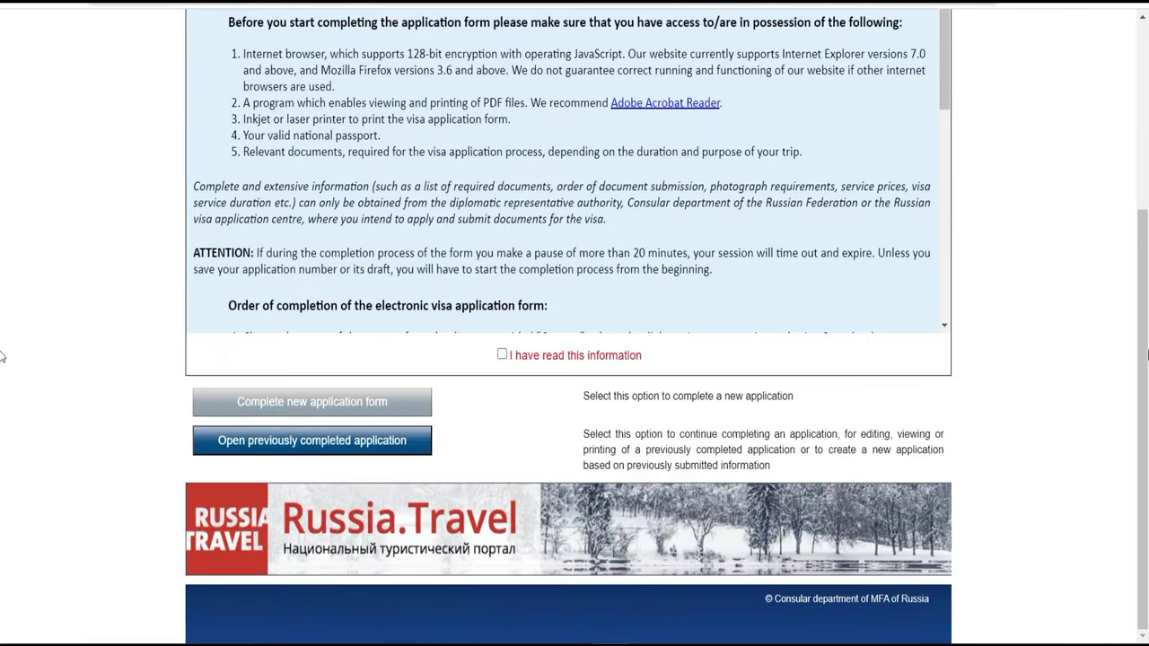
scroll(2, 90, "up", 3)
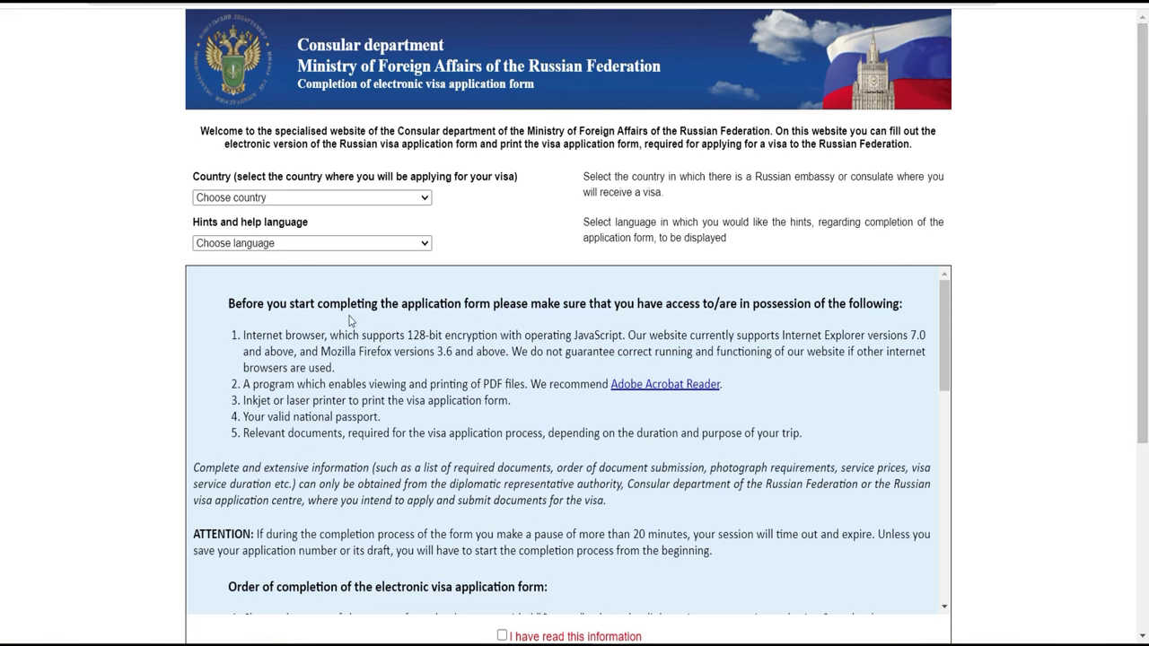
left_click(424, 201)
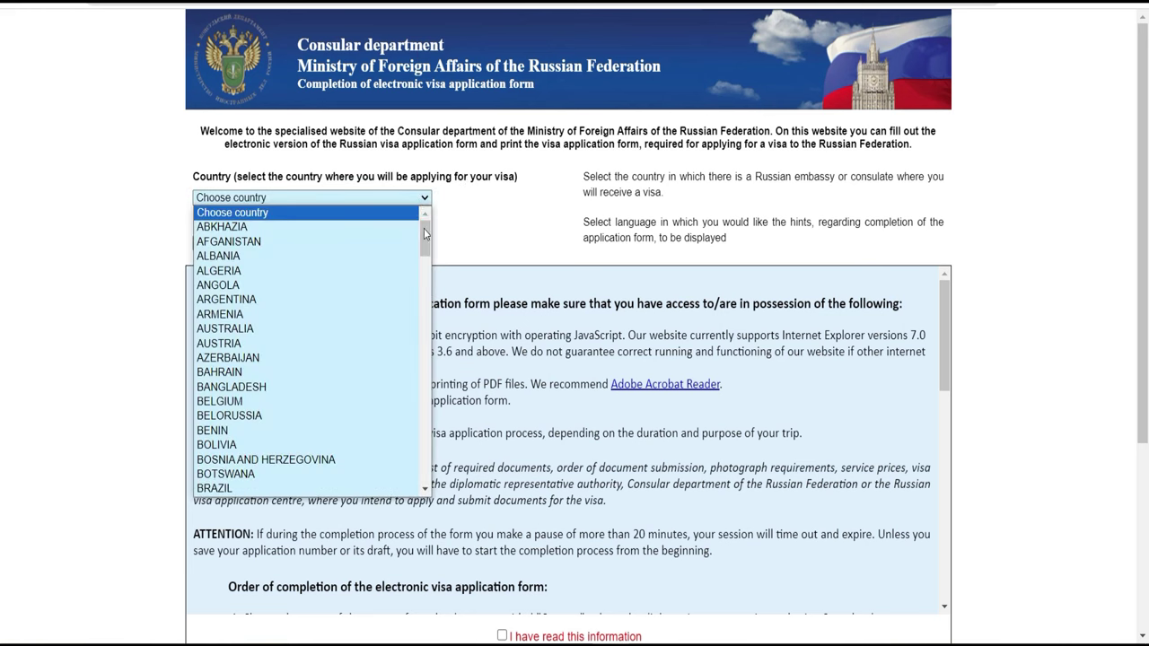
key("c")
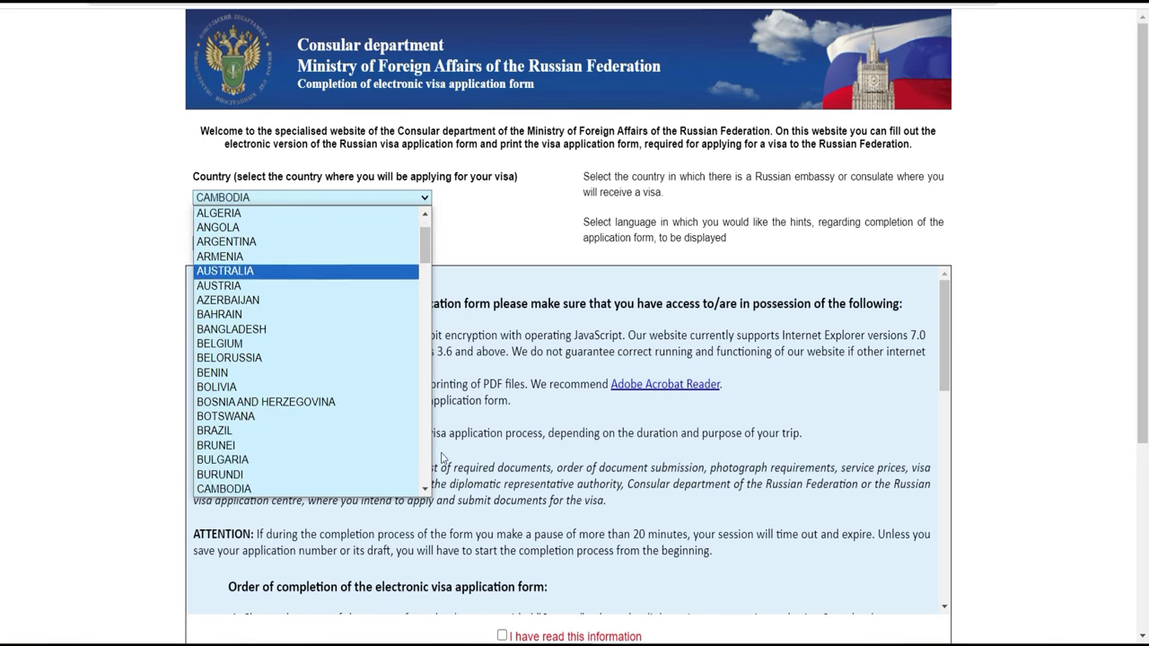
left_click(427, 490)
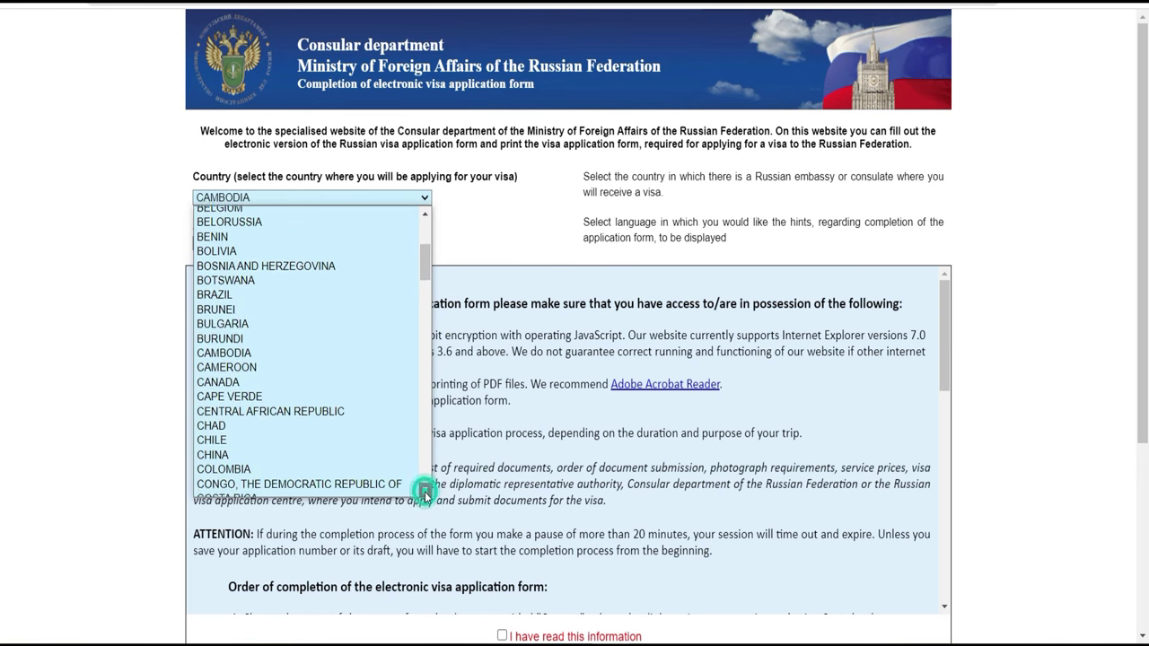
left_click(427, 489)
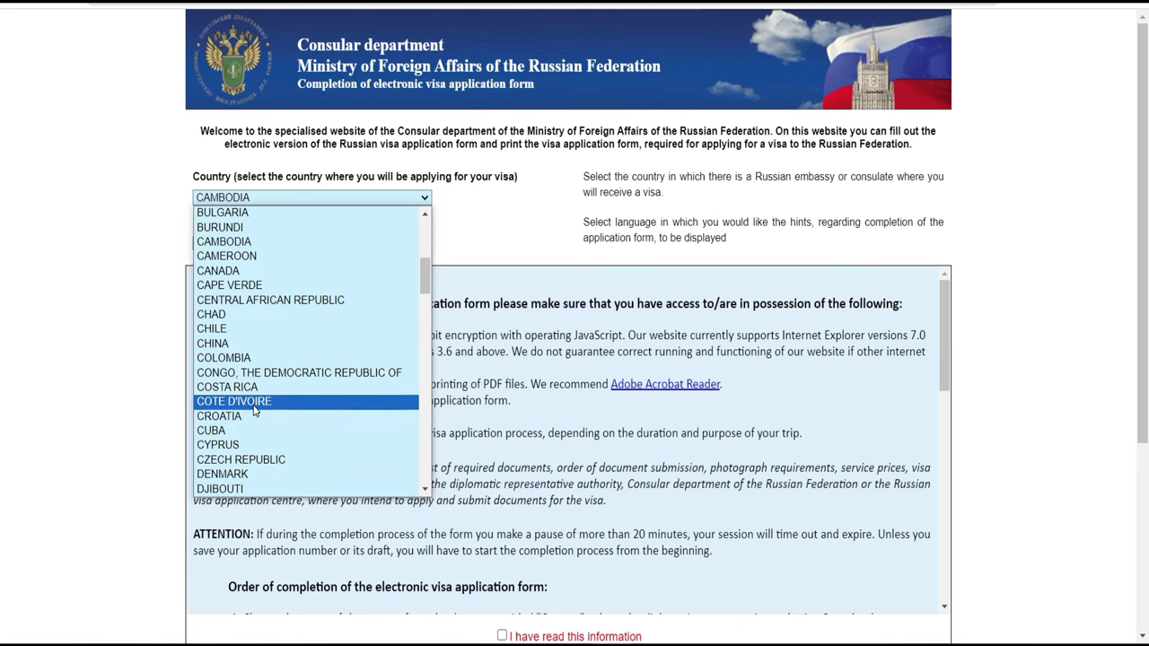
left_click(255, 410)
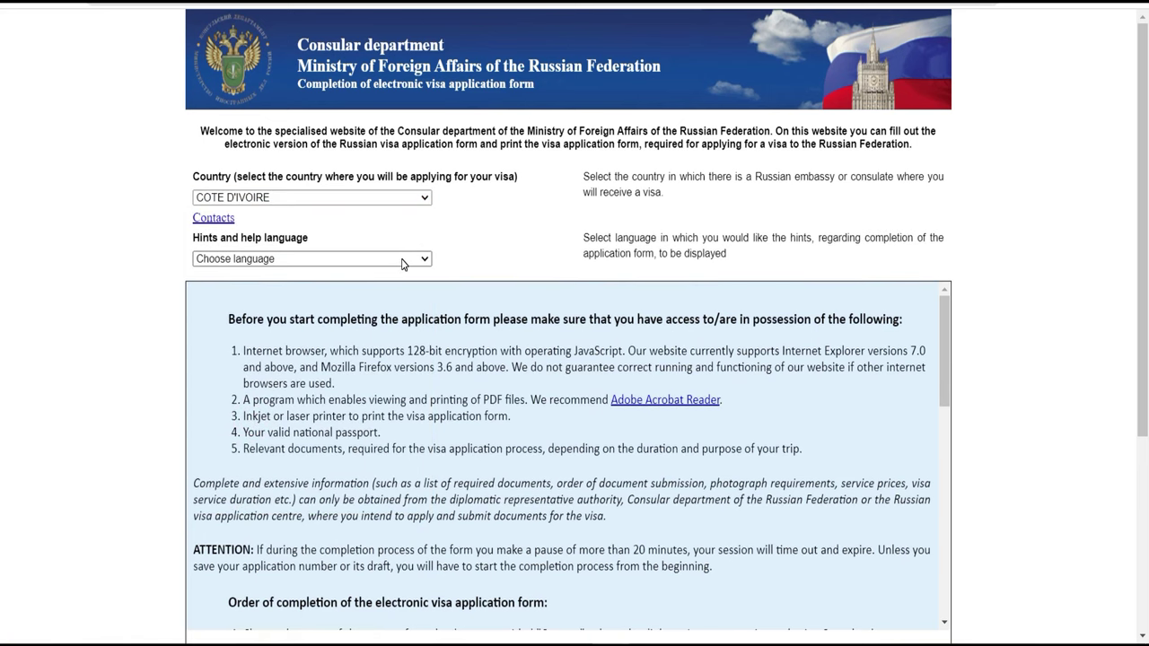
left_click(403, 261)
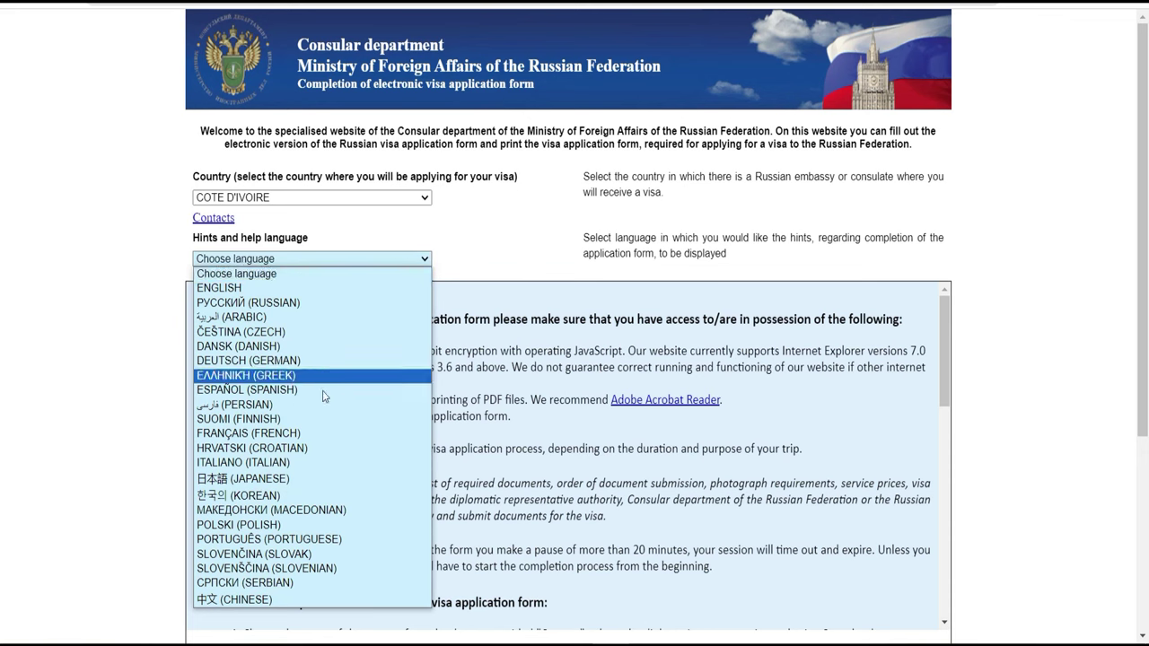
left_click(313, 431)
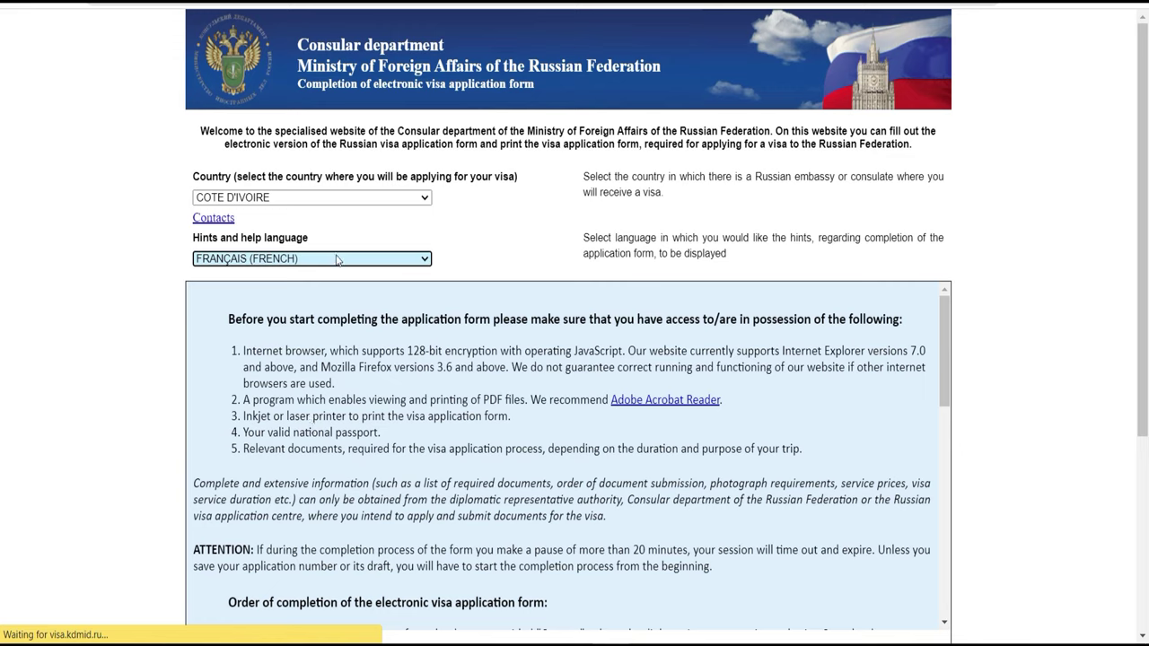
Read through the instructions, tick 'Je confirme avoir lu cette information', and begin a new form
scroll(4, 153, "down", 3)
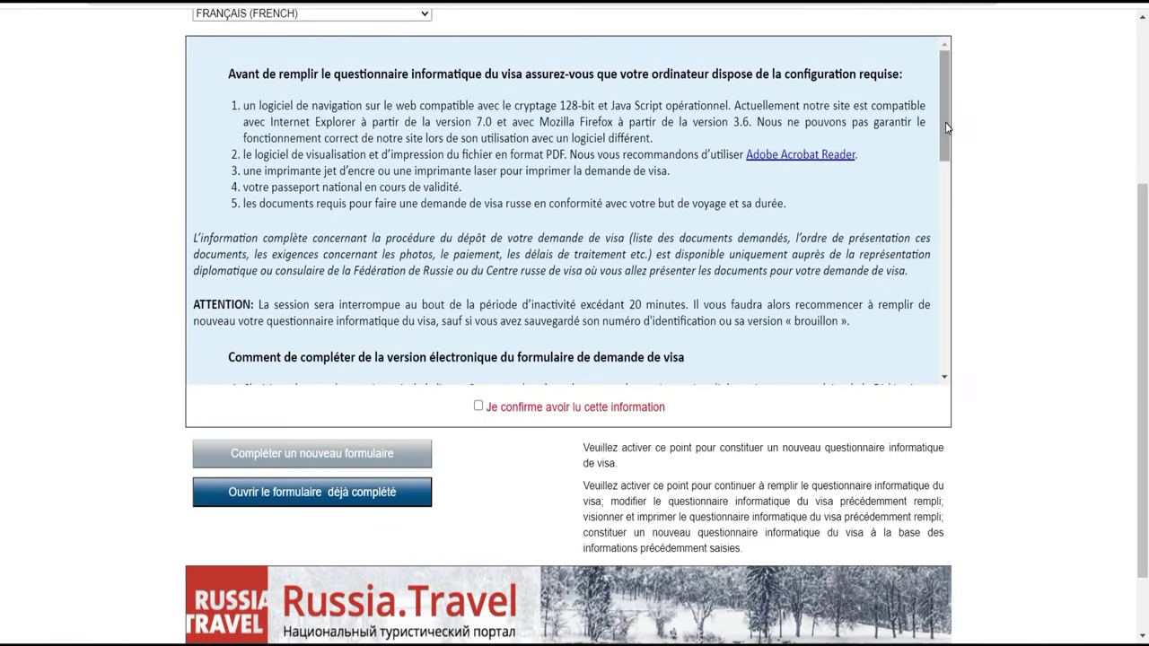
left_click_drag(949, 130, 951, 348)
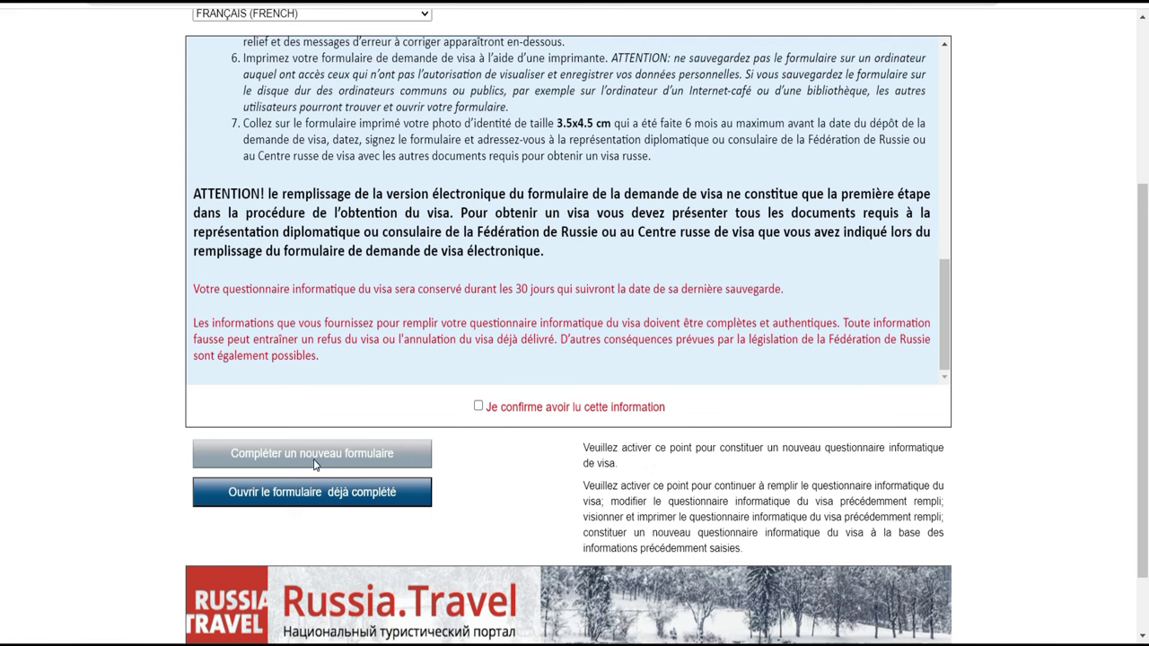
left_click(479, 408)
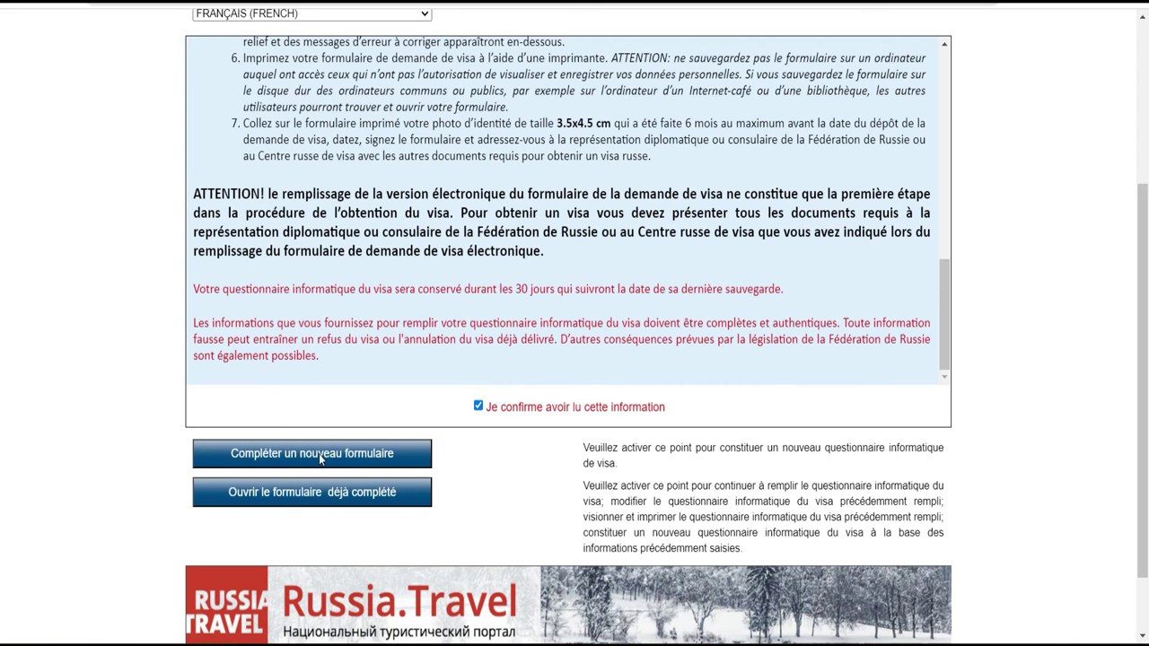
left_click(328, 453)
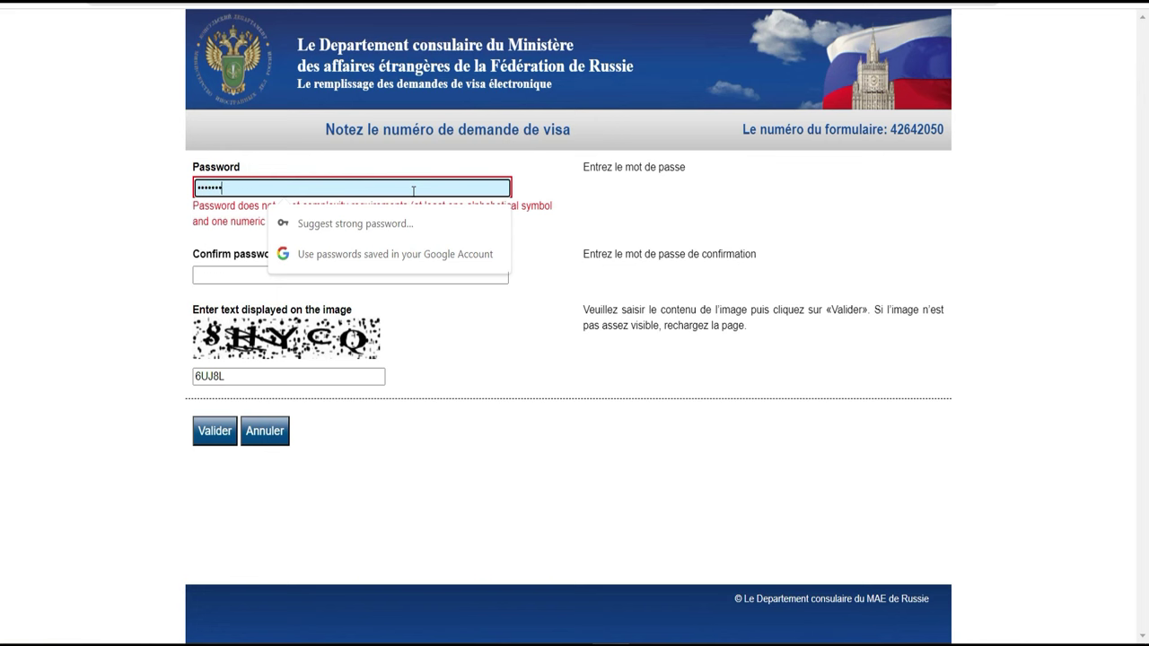
Confirm the password, replace the security text with the image's characters, and submit
left_click(256, 276)
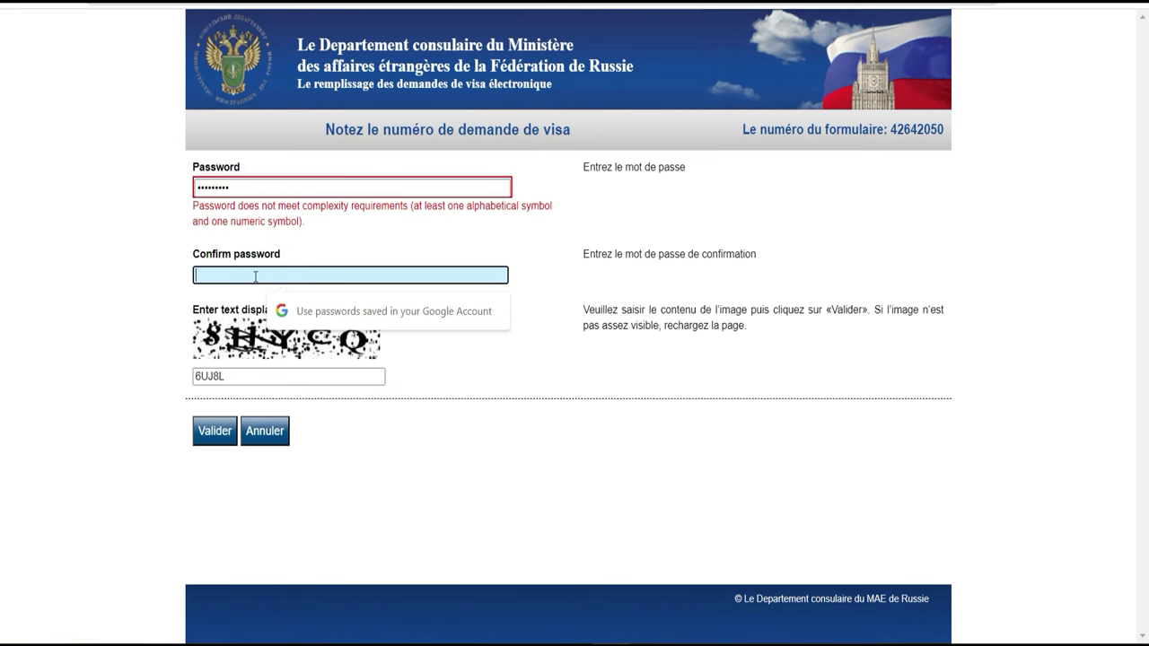
type("••")
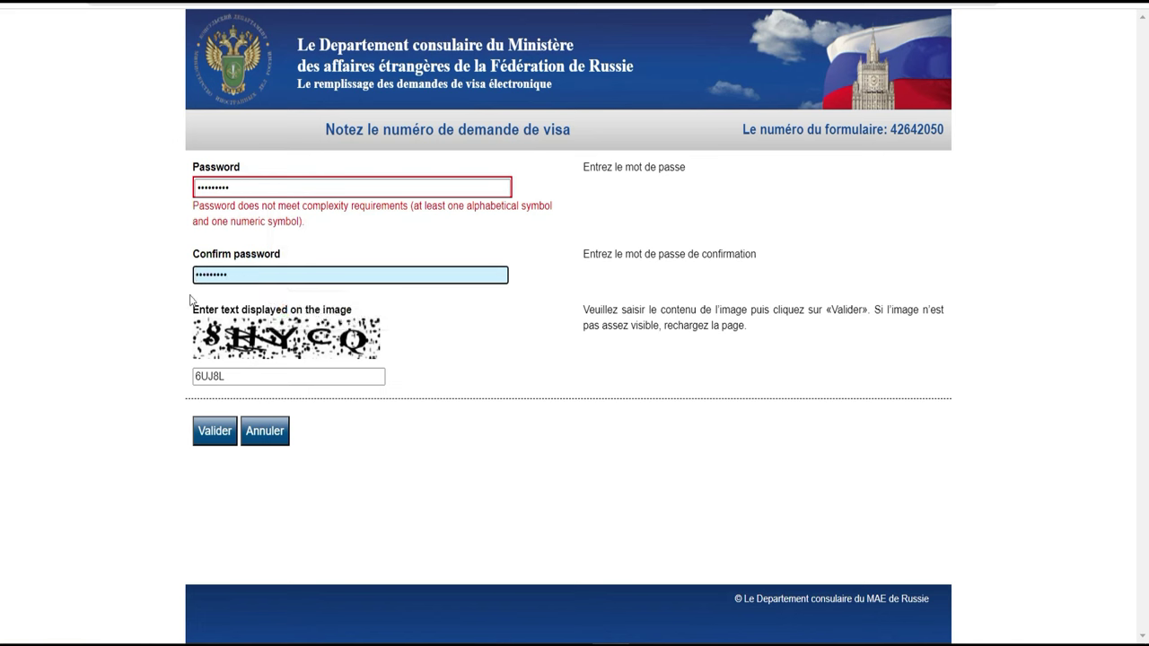
double_click(250, 378)
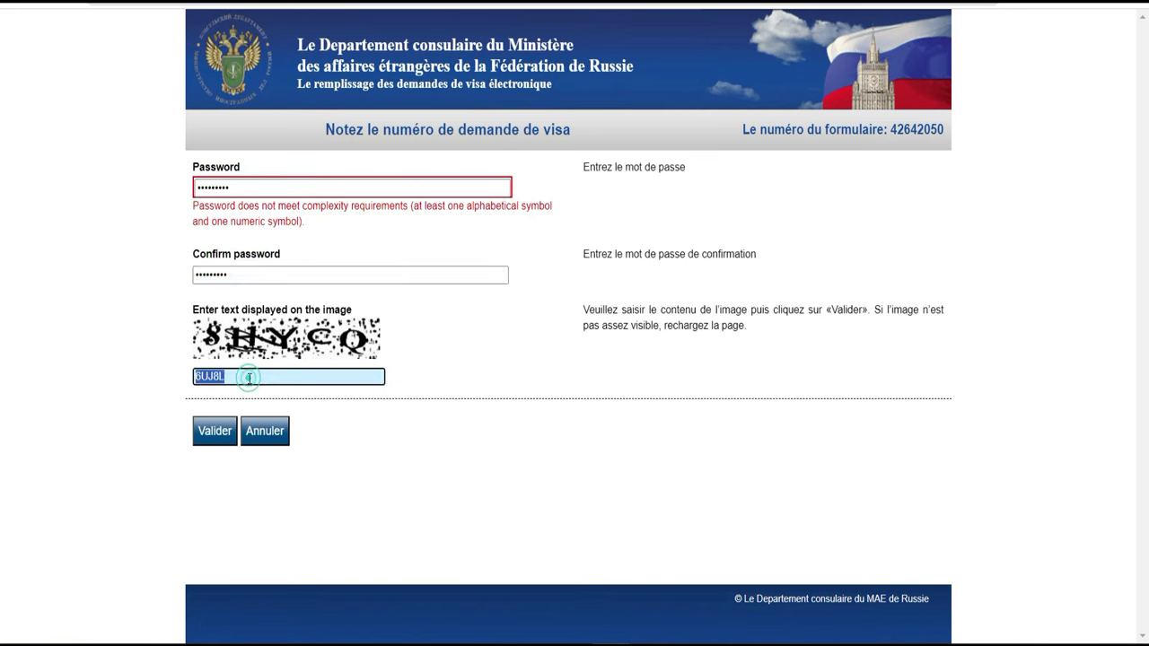
type("8H")
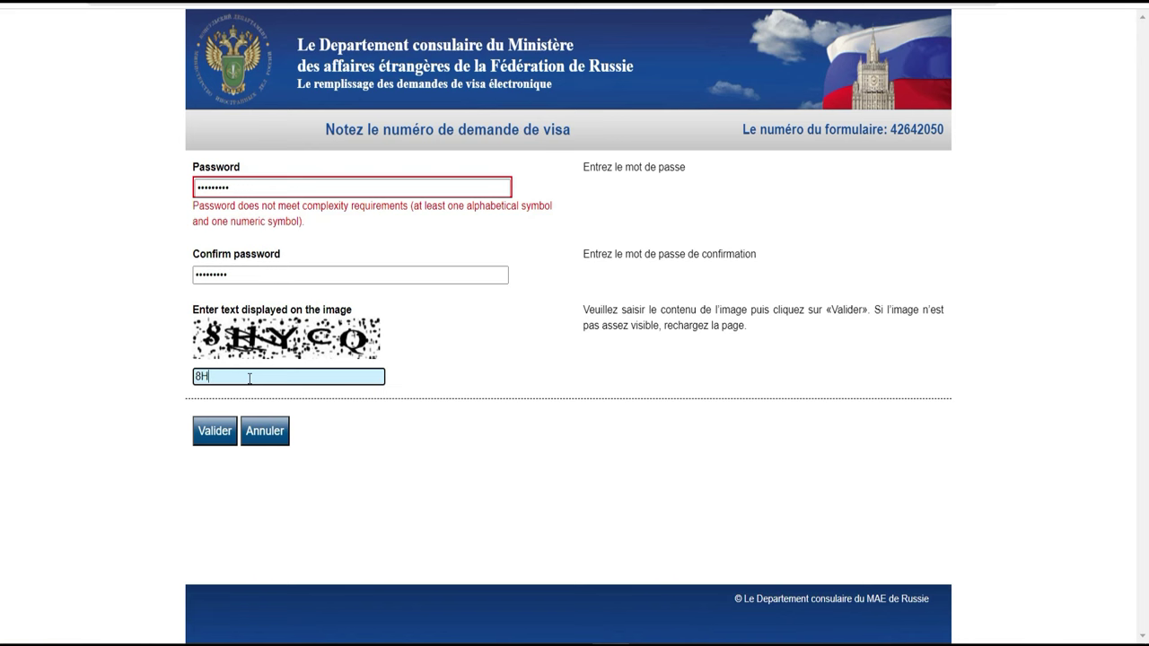
type("YCQ")
left_click(216, 433)
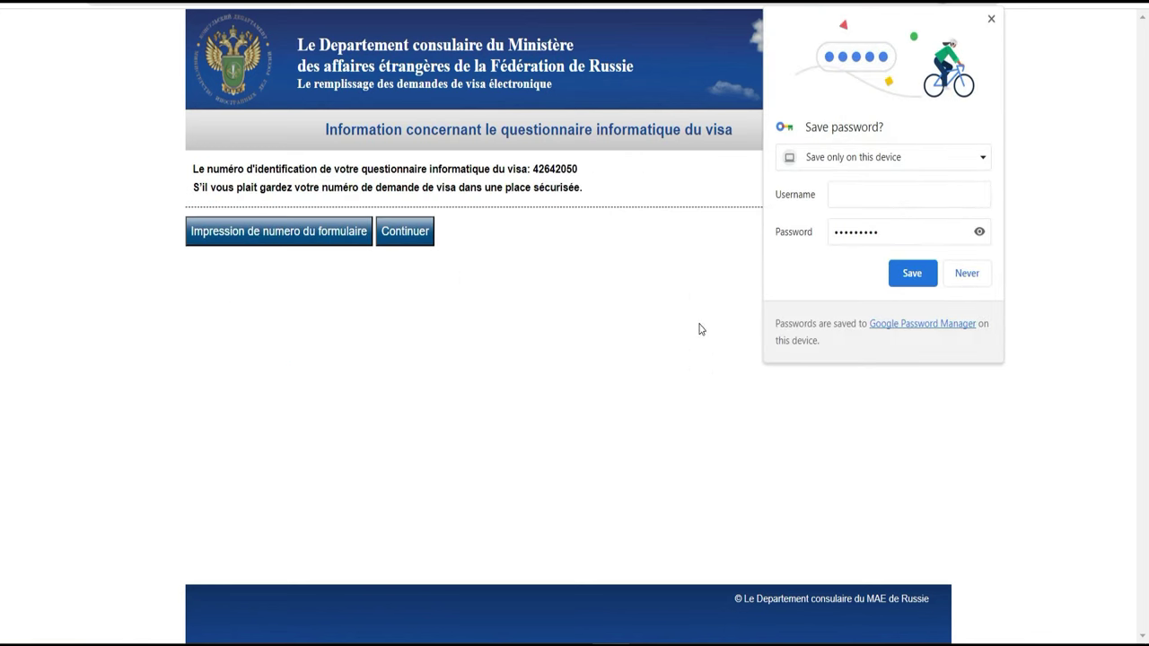
Save the password in Chrome and continue past the application-number confirmation page
left_click(916, 274)
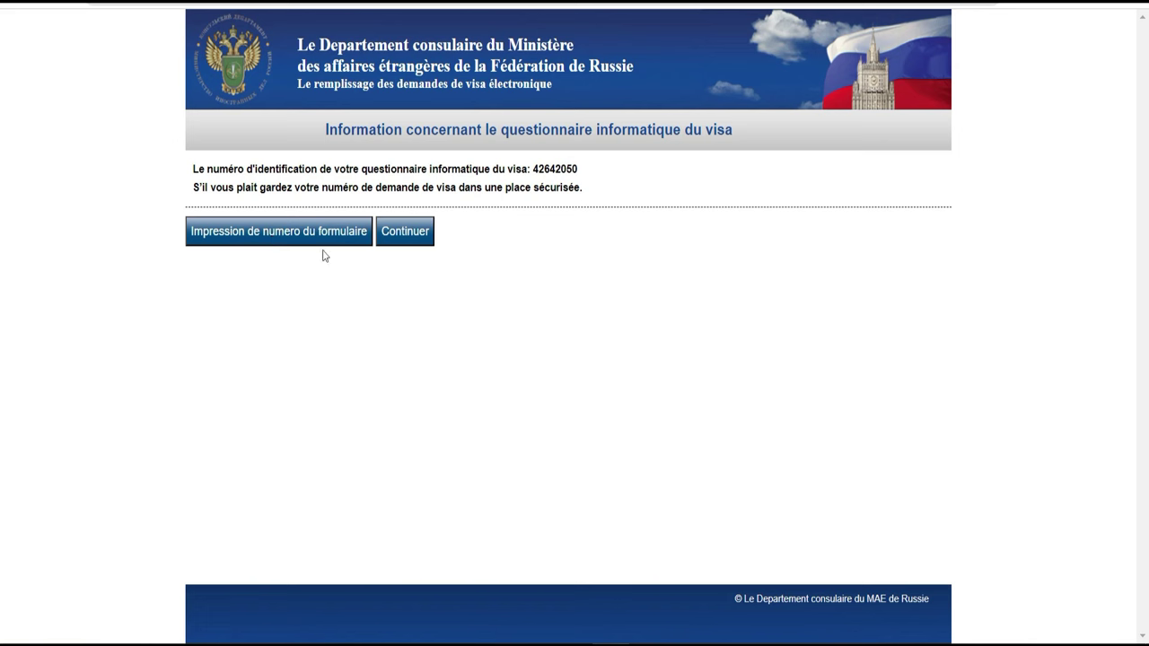
left_click(406, 234)
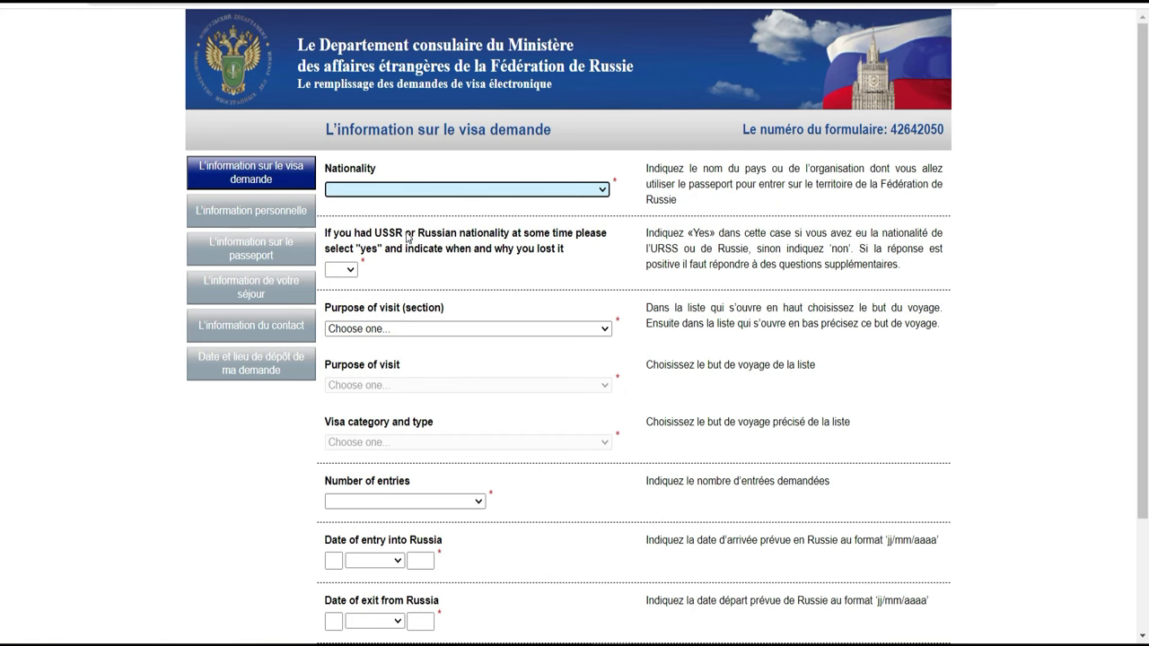
Scroll the blank requested-visa questionnaire down and back up to review its fields
scroll(2, 188, "down", 3)
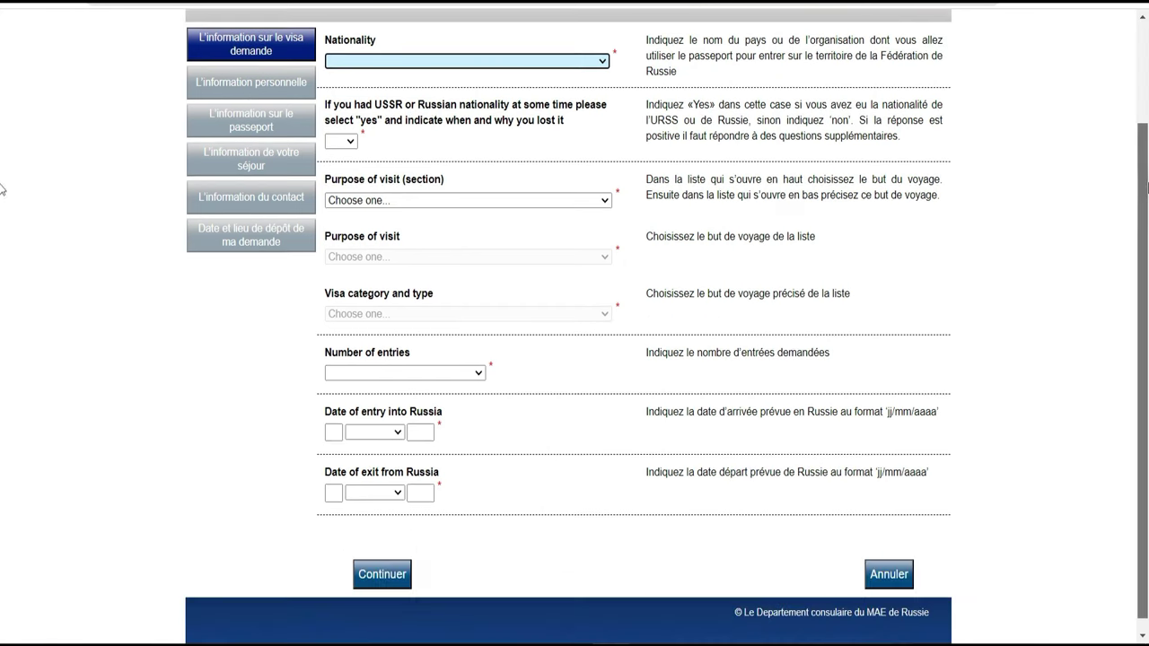
scroll(2, 188, "up", 3)
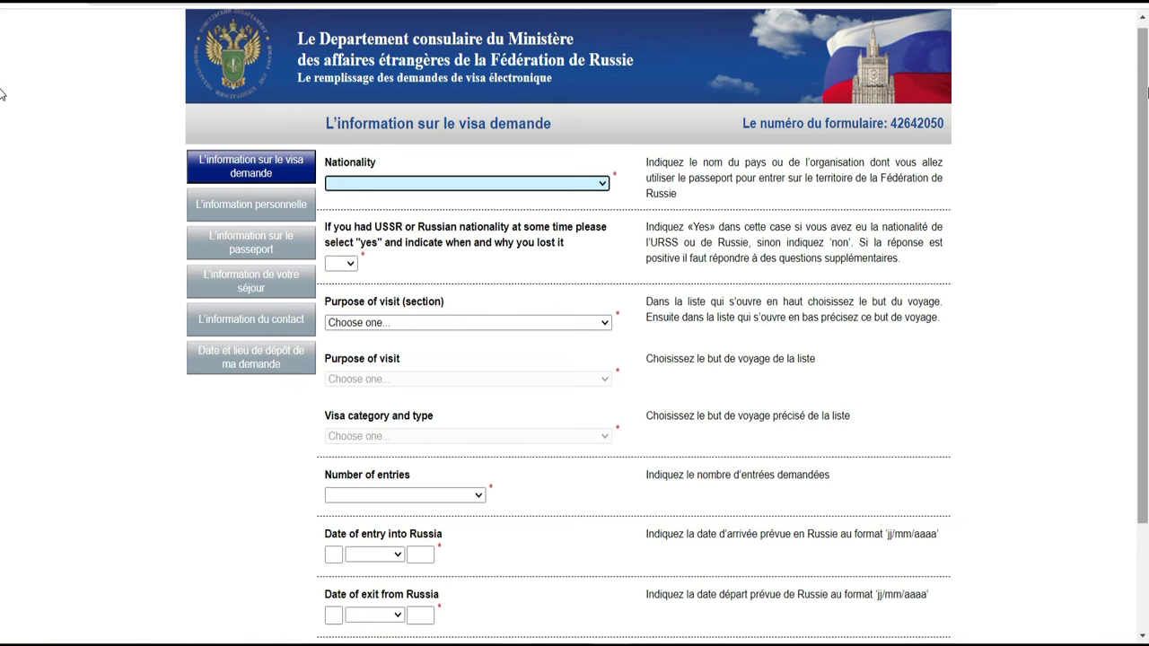
scroll(2, 90, "up", 1)
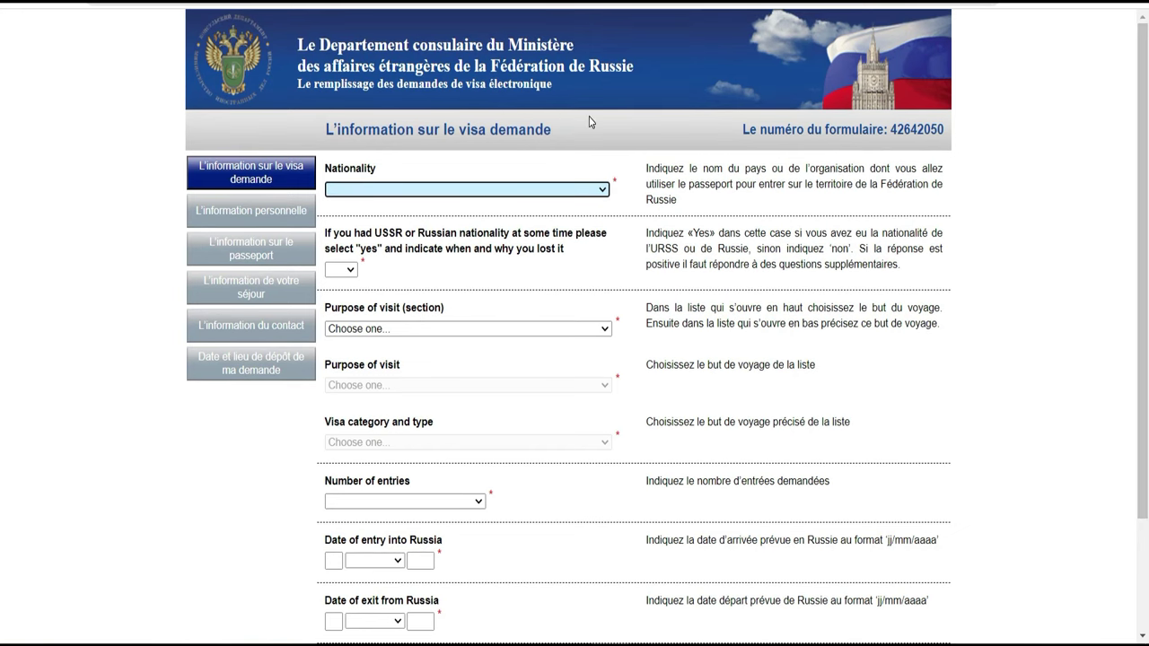
Pick COTE D'IVOIRE in the Nationality list and 'no' for former USSR/Russian nationality
left_click(597, 191)
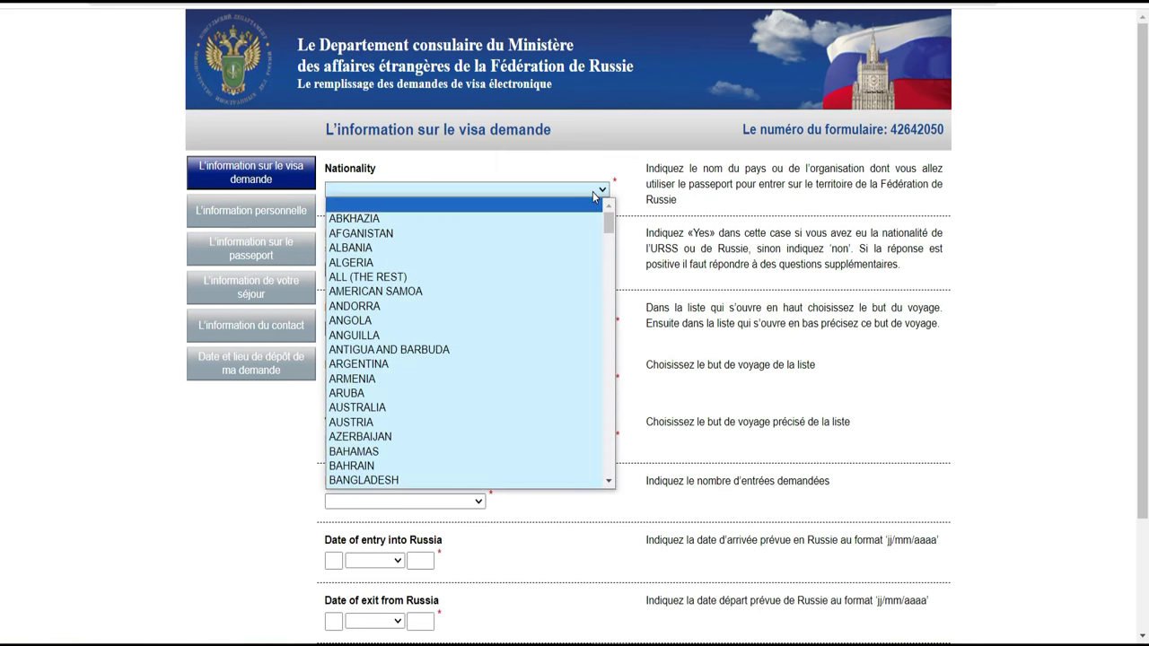
key("c")
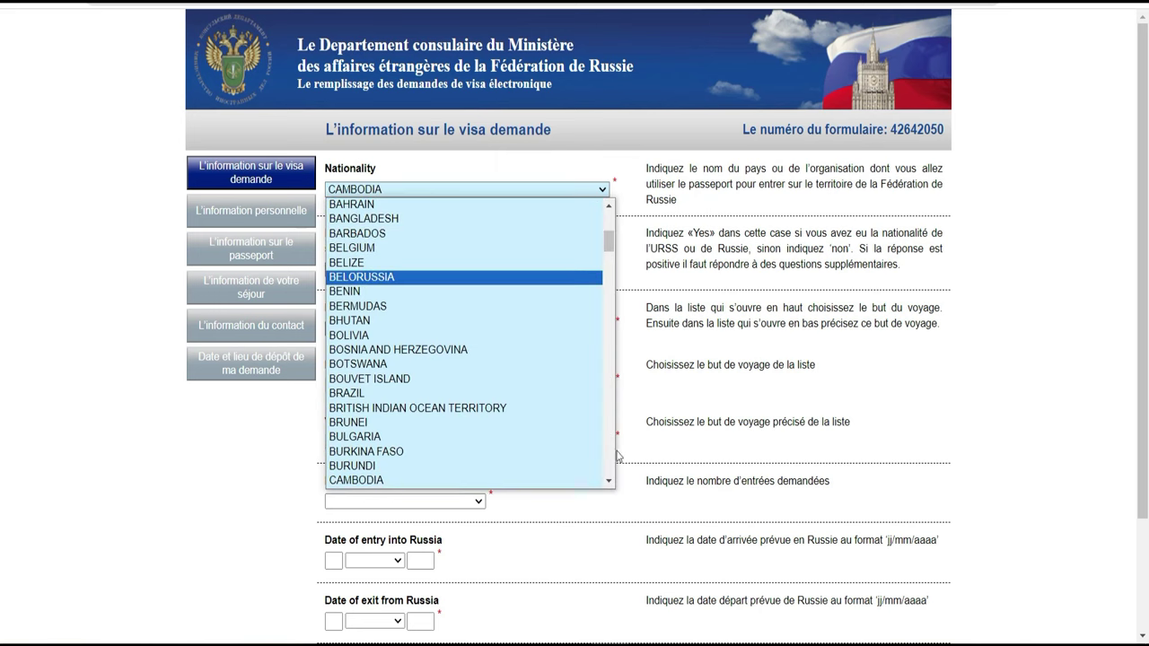
left_click(609, 482)
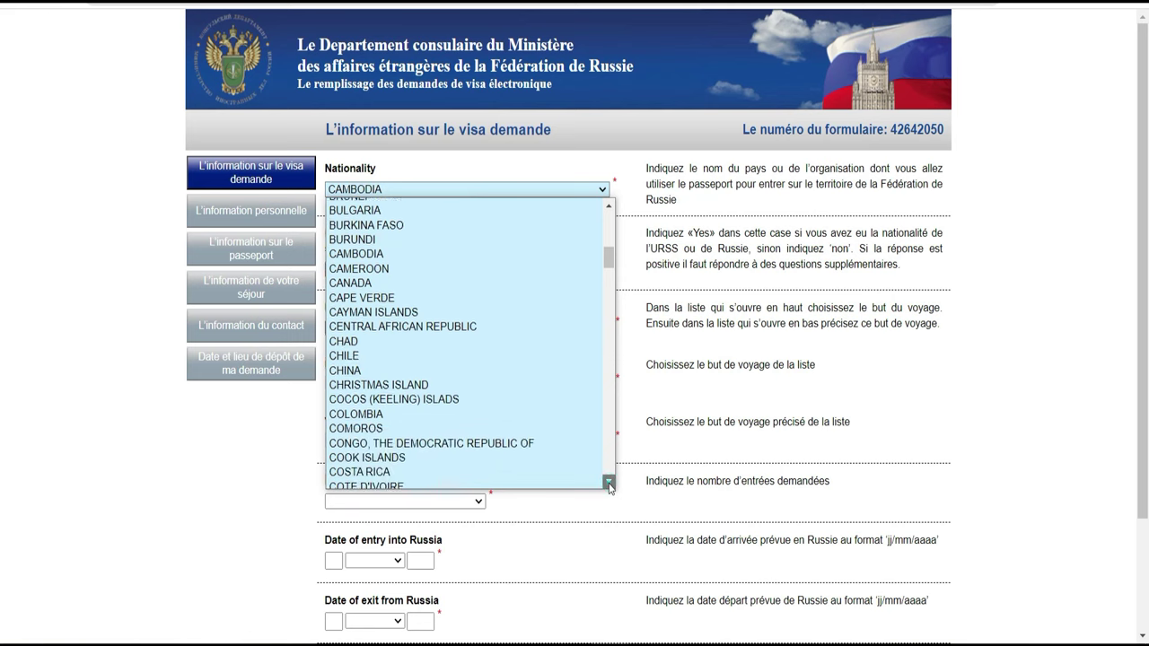
left_click_drag(609, 486, 609, 486)
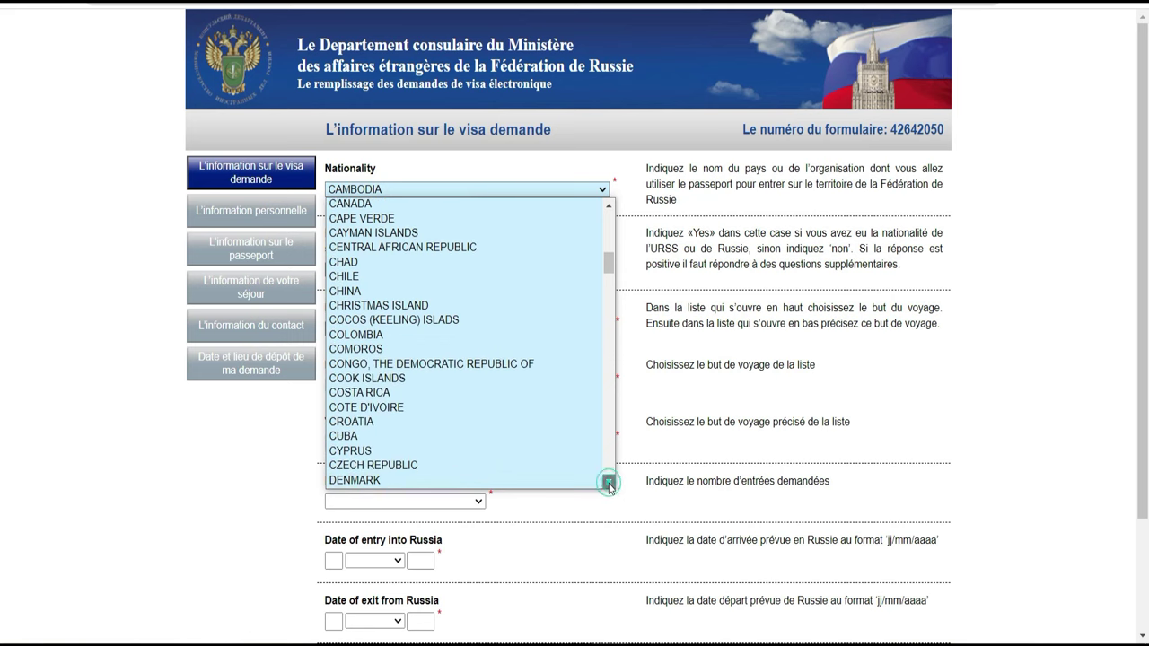
left_click(444, 408)
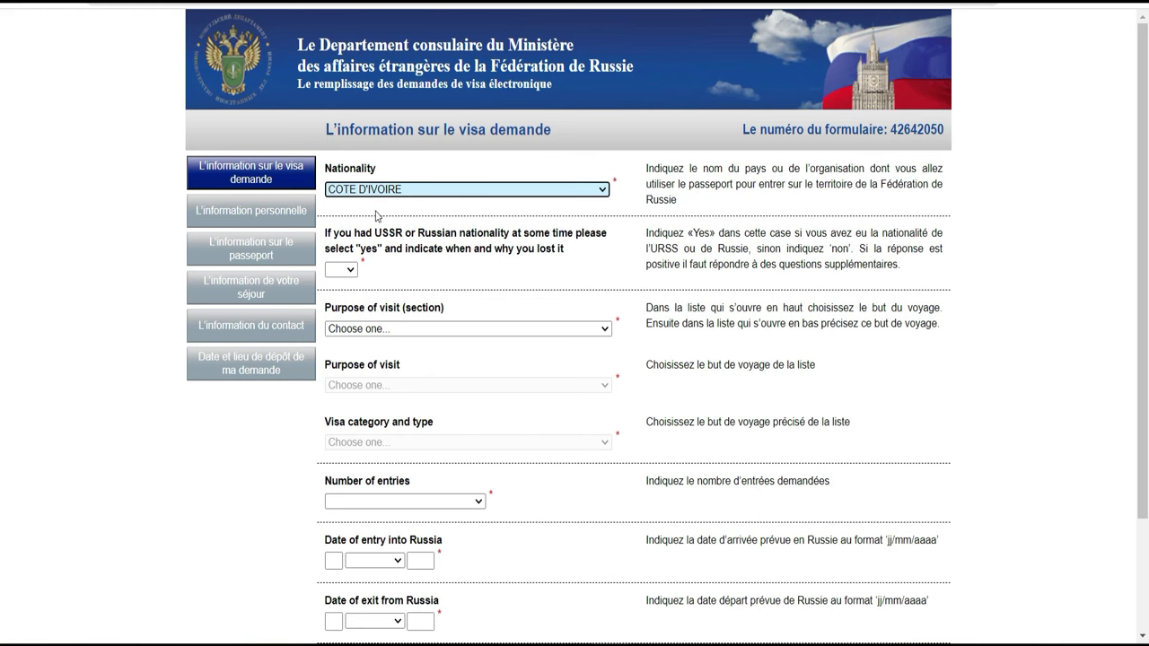
left_click(350, 271)
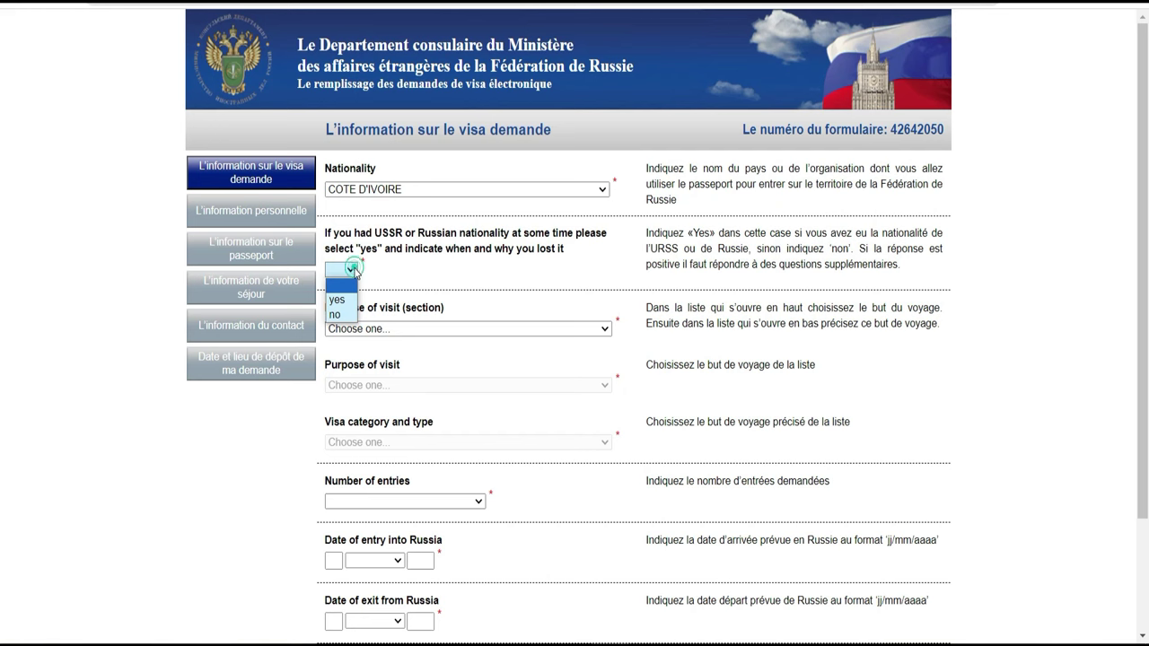
left_click(344, 316)
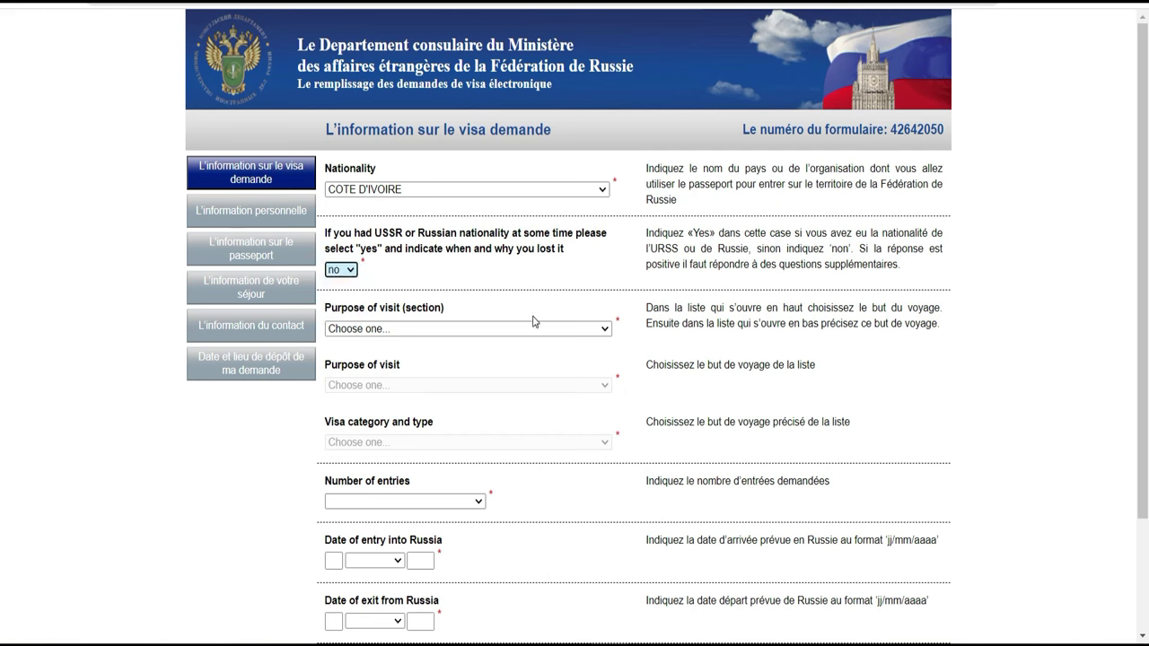
Dismiss the news notification and choose STUDY as the visit purpose section
left_click(583, 333)
left_click(583, 332)
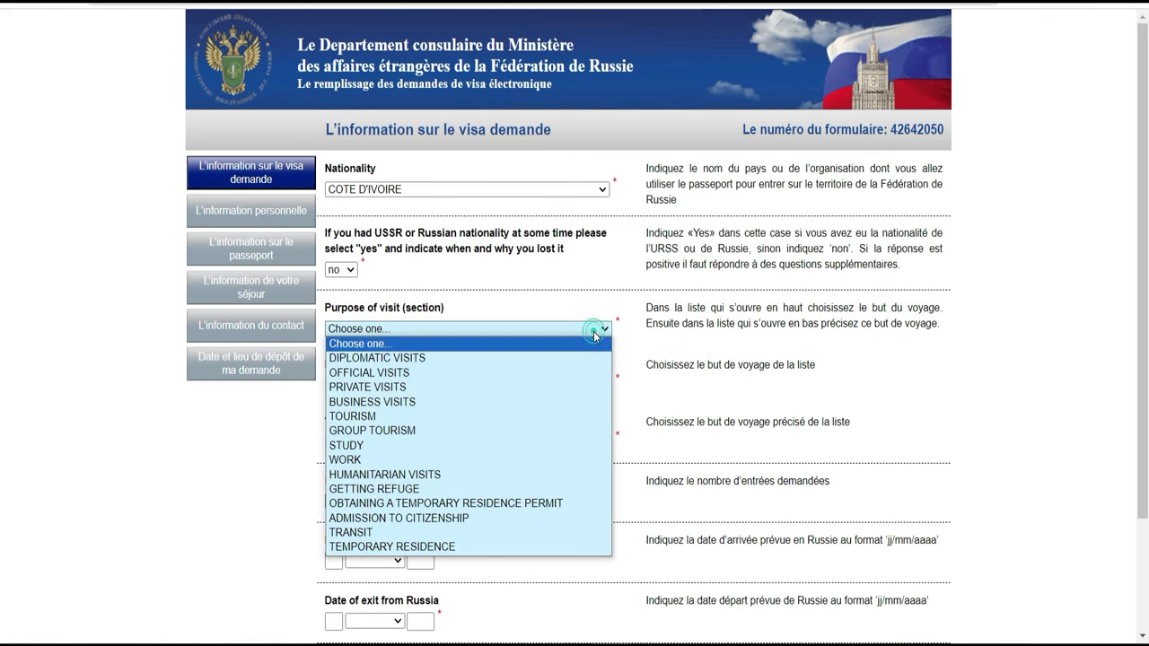
left_click(598, 334)
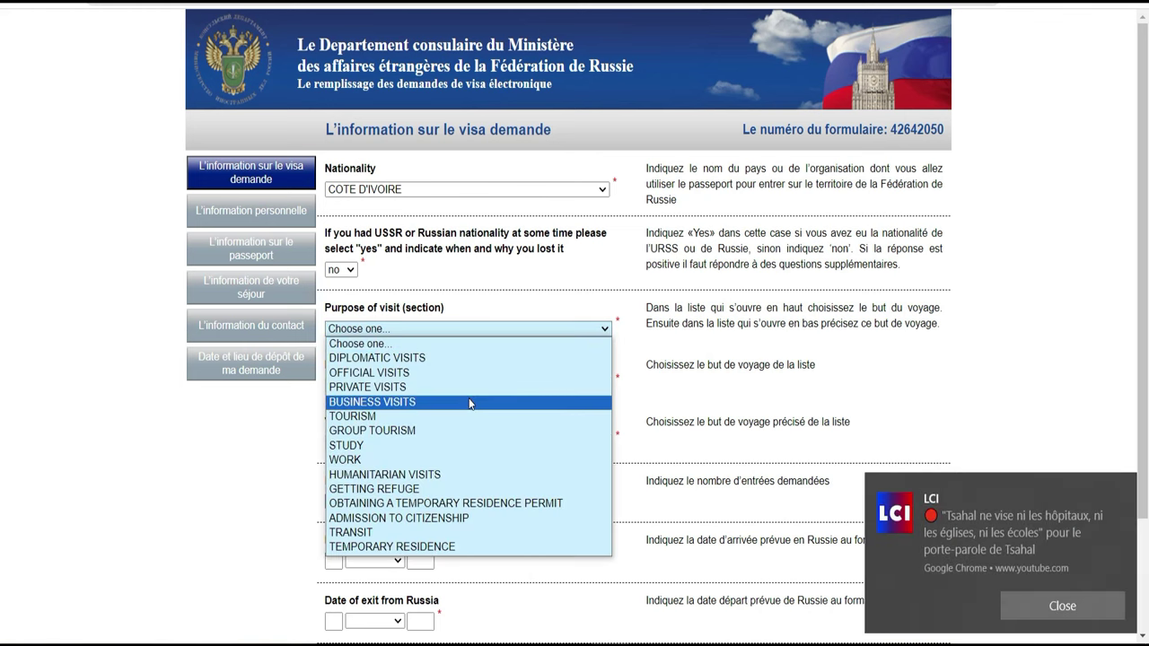
left_click(1060, 605)
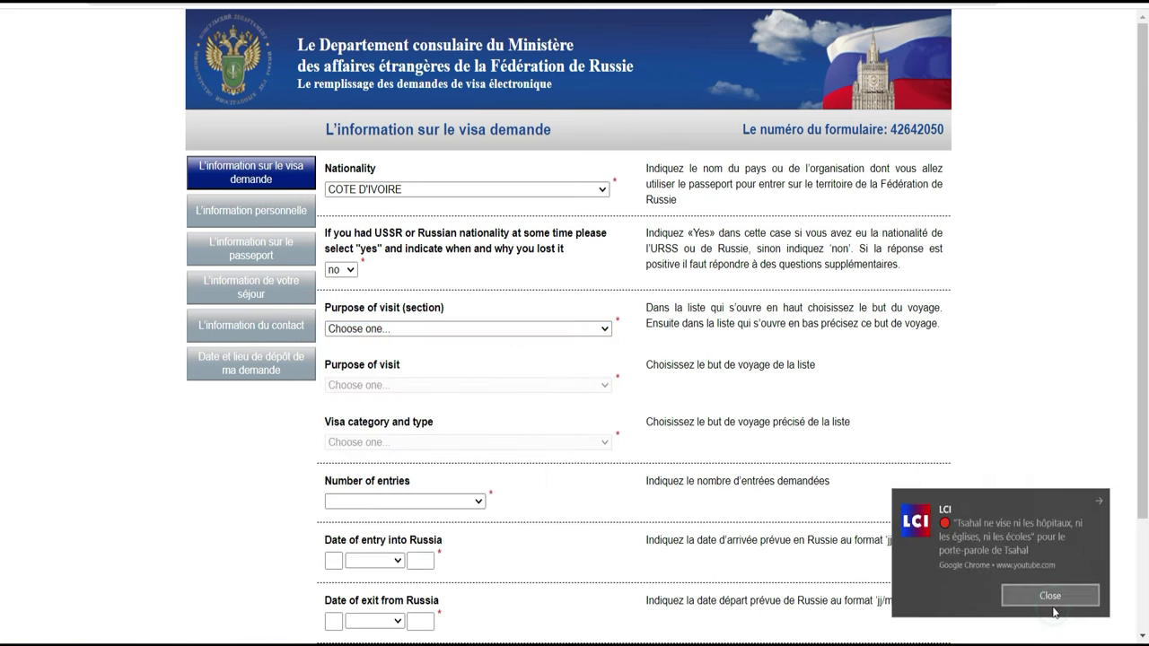
left_click(597, 331)
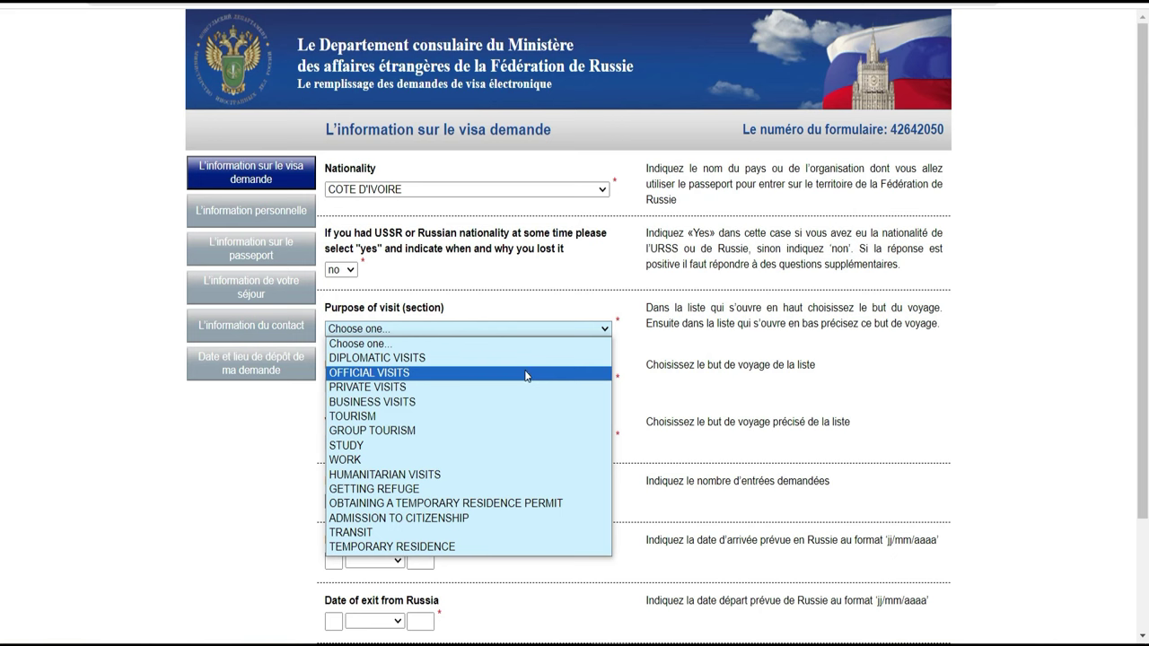
left_click(501, 446)
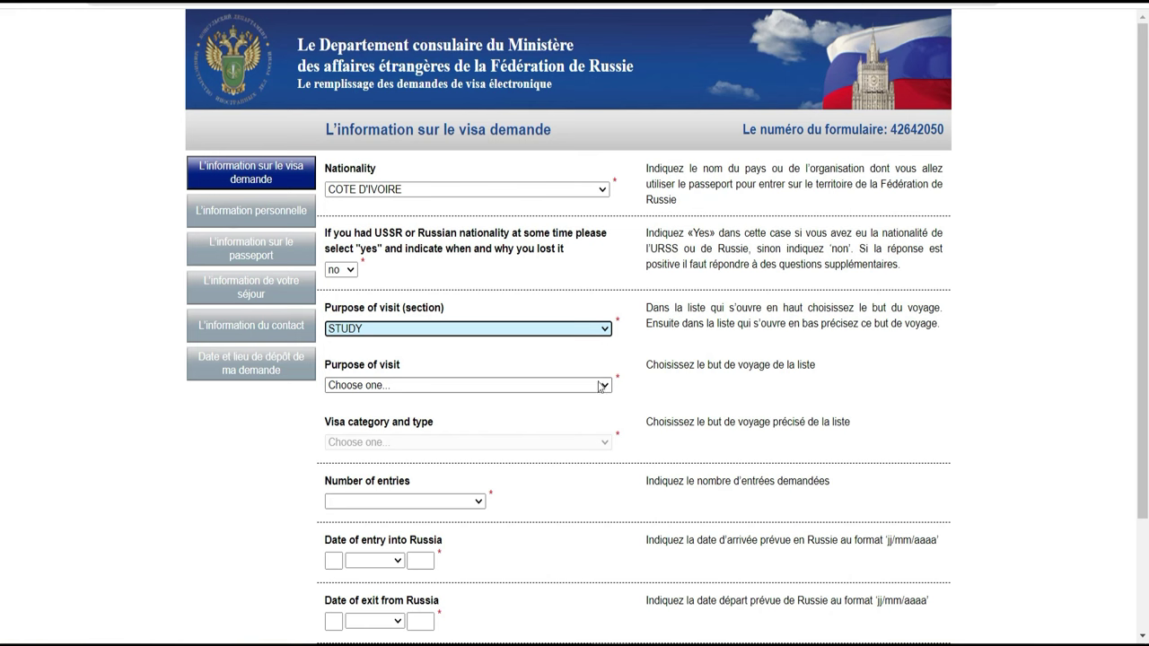
Choose STUDY as the specific visit purpose and check the visa category is COMMON EDUCATIONAL
left_click(601, 387)
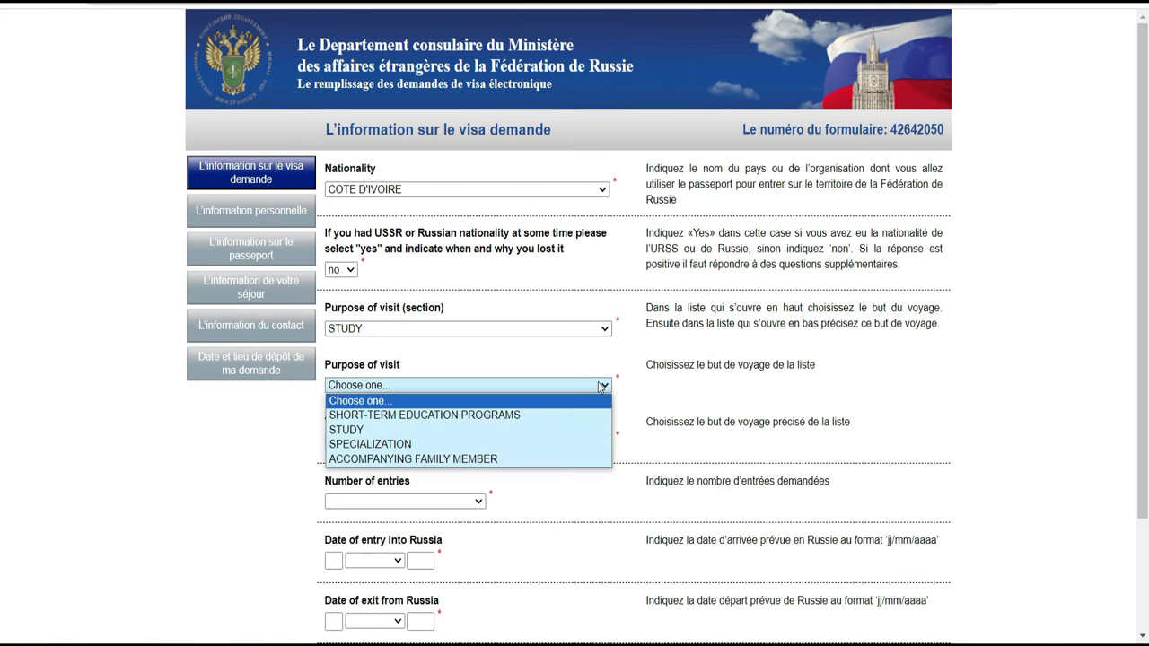
left_click(573, 431)
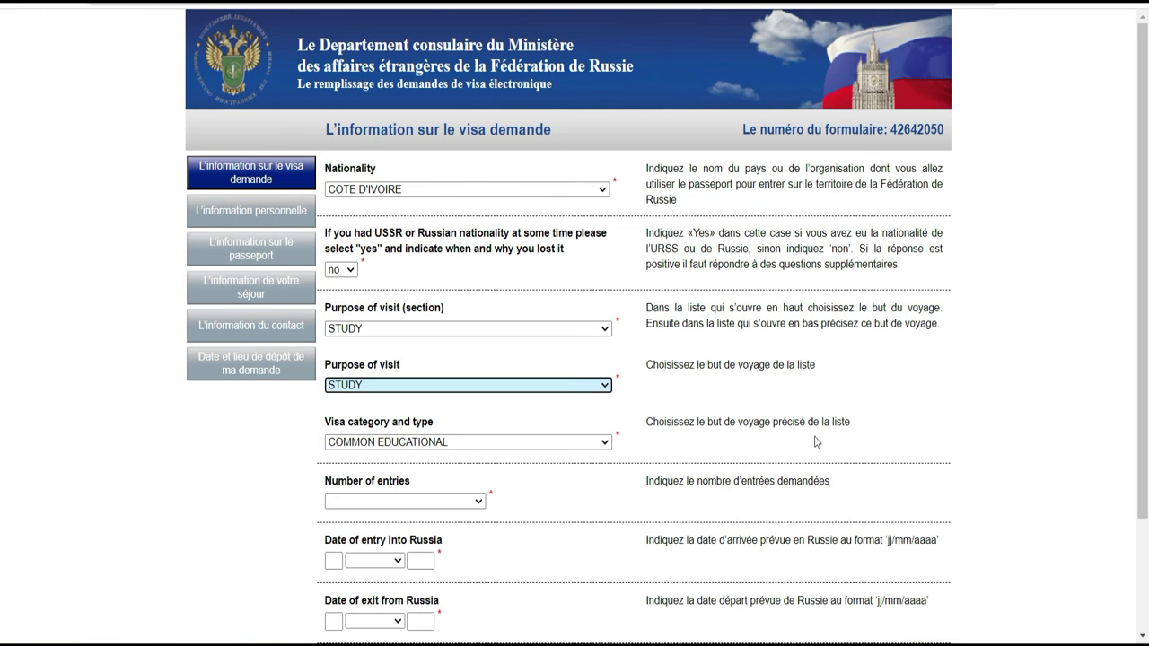
left_click(606, 443)
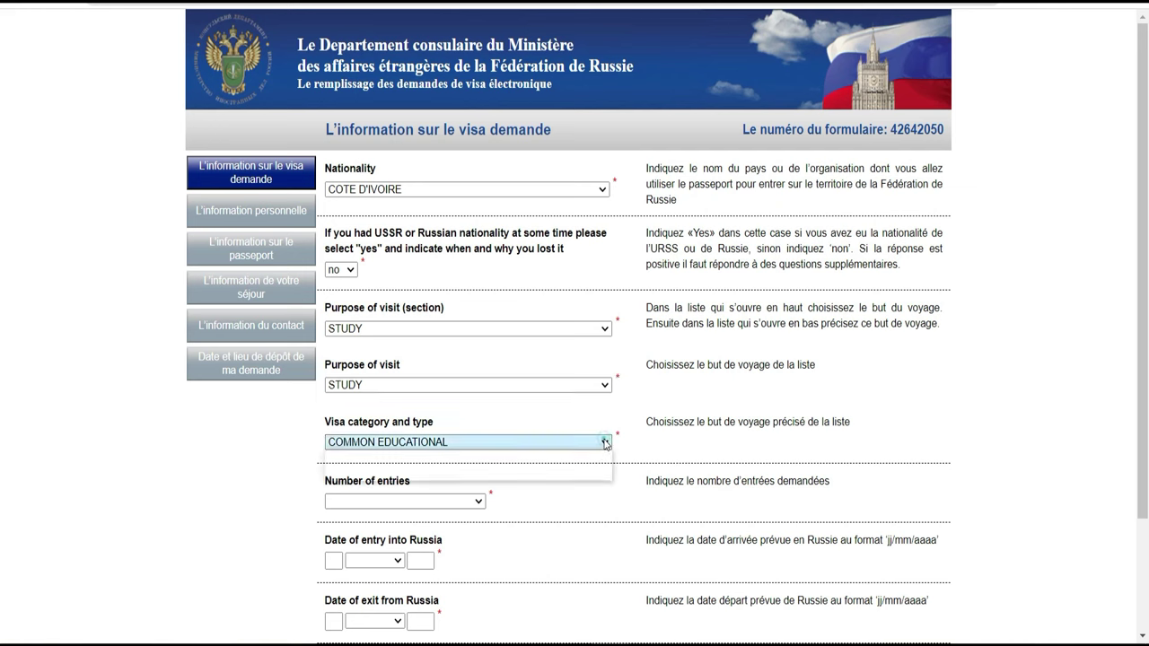
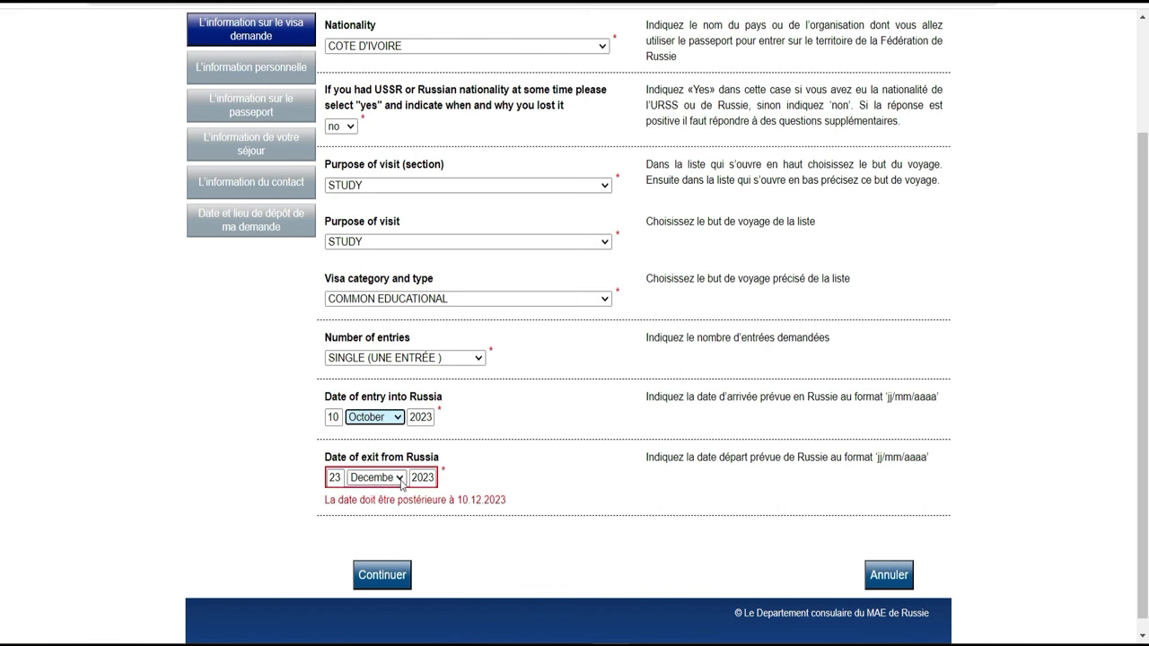
Correct the exit day to 01 and submit the single-entry study visa details
double_click(337, 478)
key("BackSpace")
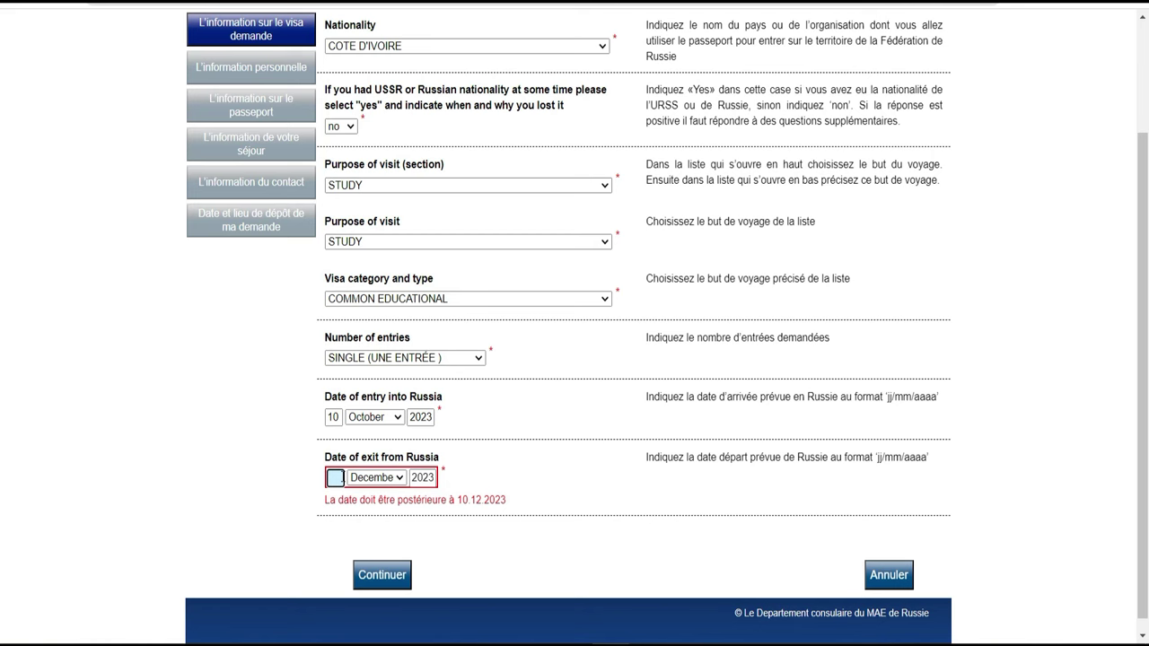
type("01")
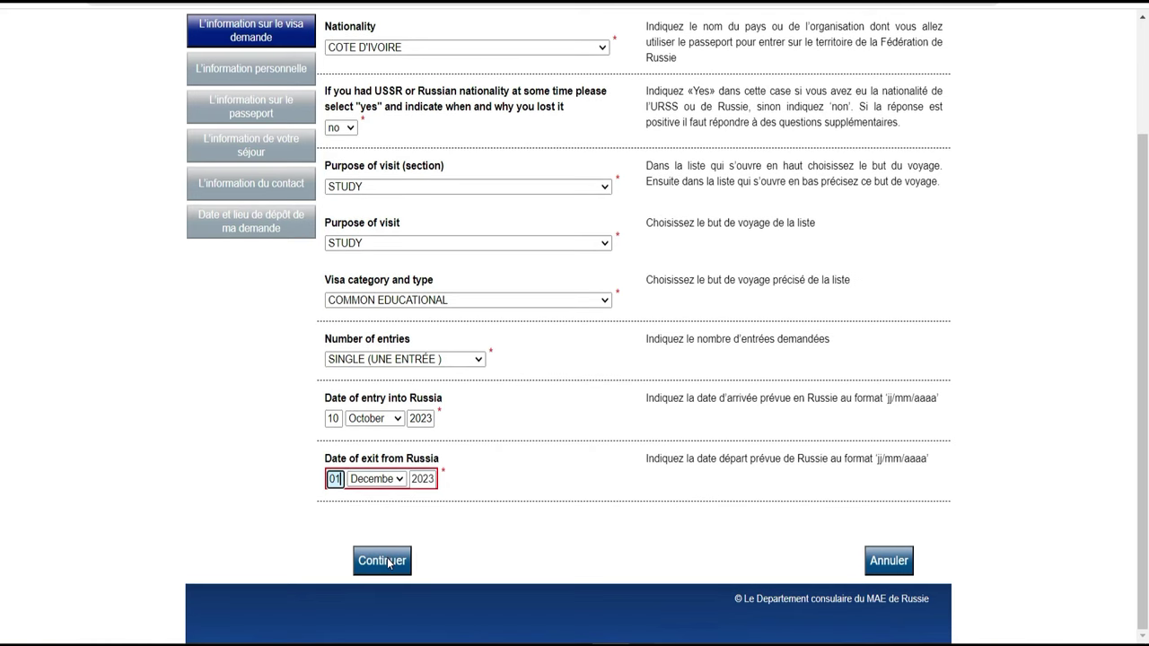
left_click(386, 561)
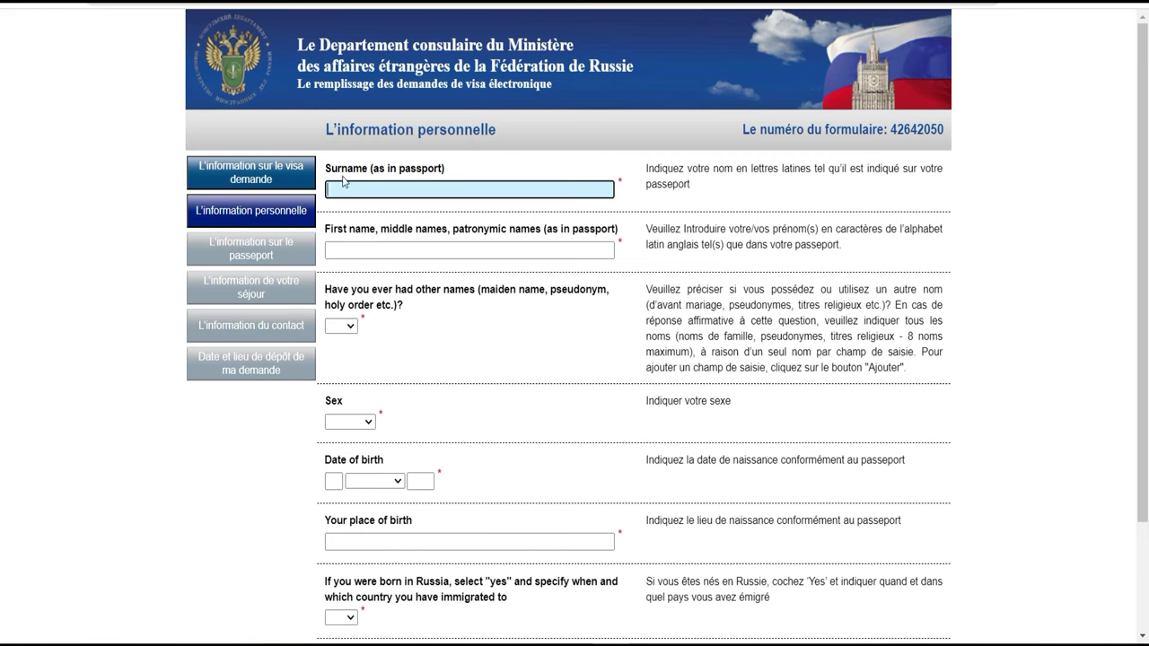
Enter the applicant's surname and first name, answering no to other names
left_click(525, 190)
left_click(530, 249)
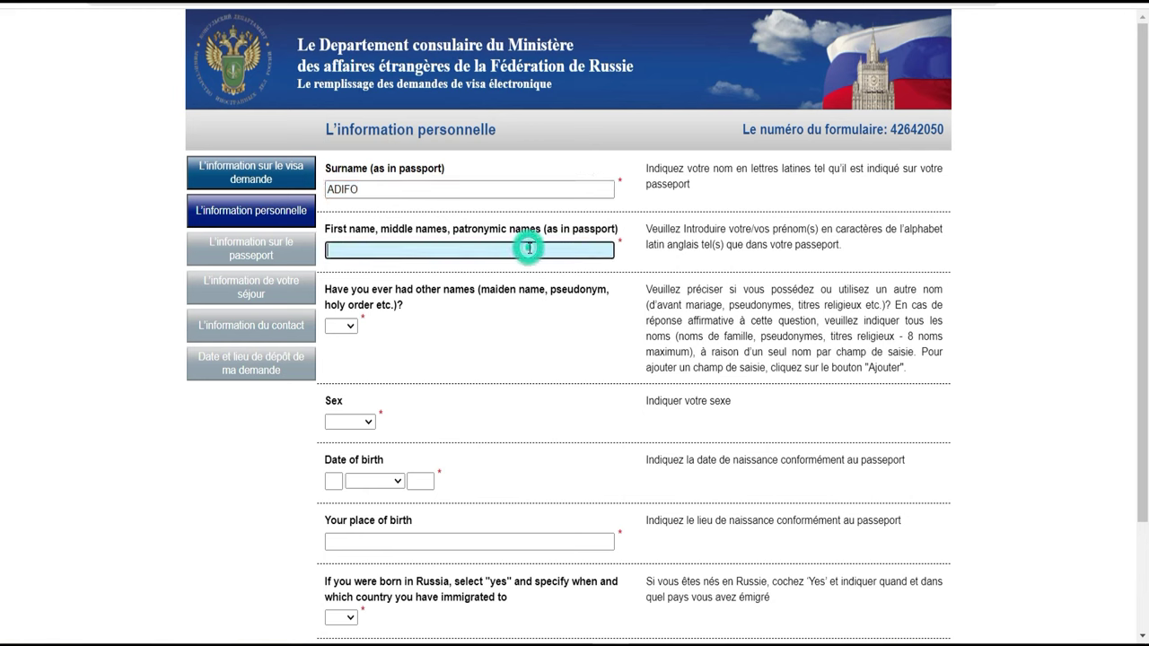
left_click(353, 328)
left_click(339, 371)
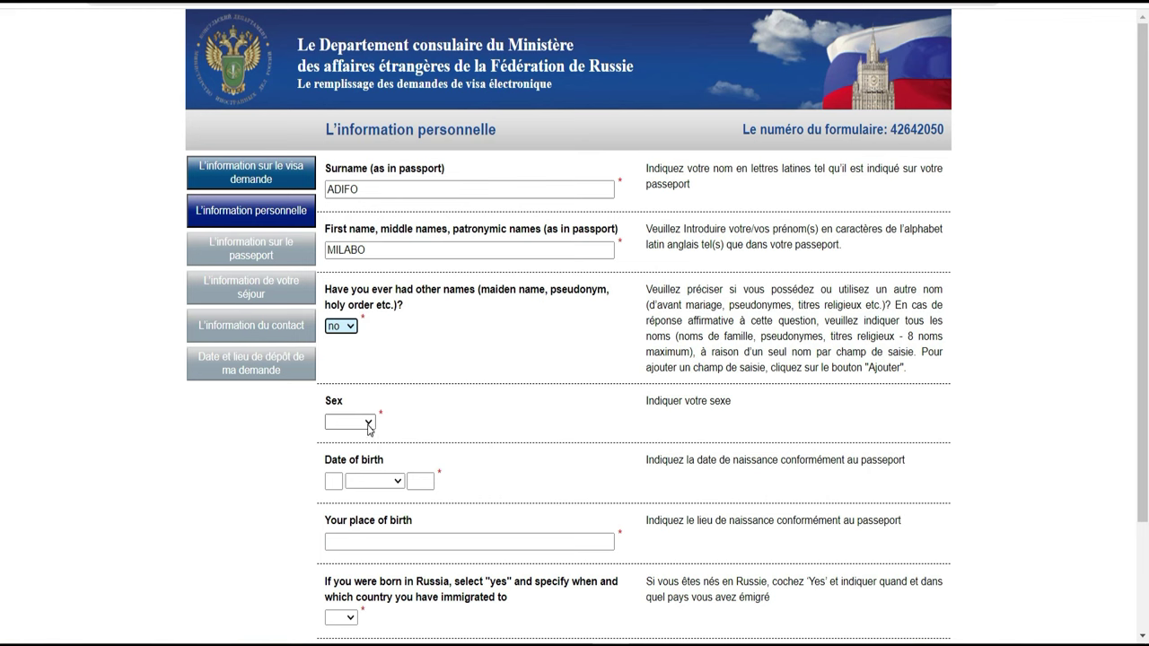
Set sex to Male and date of birth to 12 October 2005
left_click(368, 424)
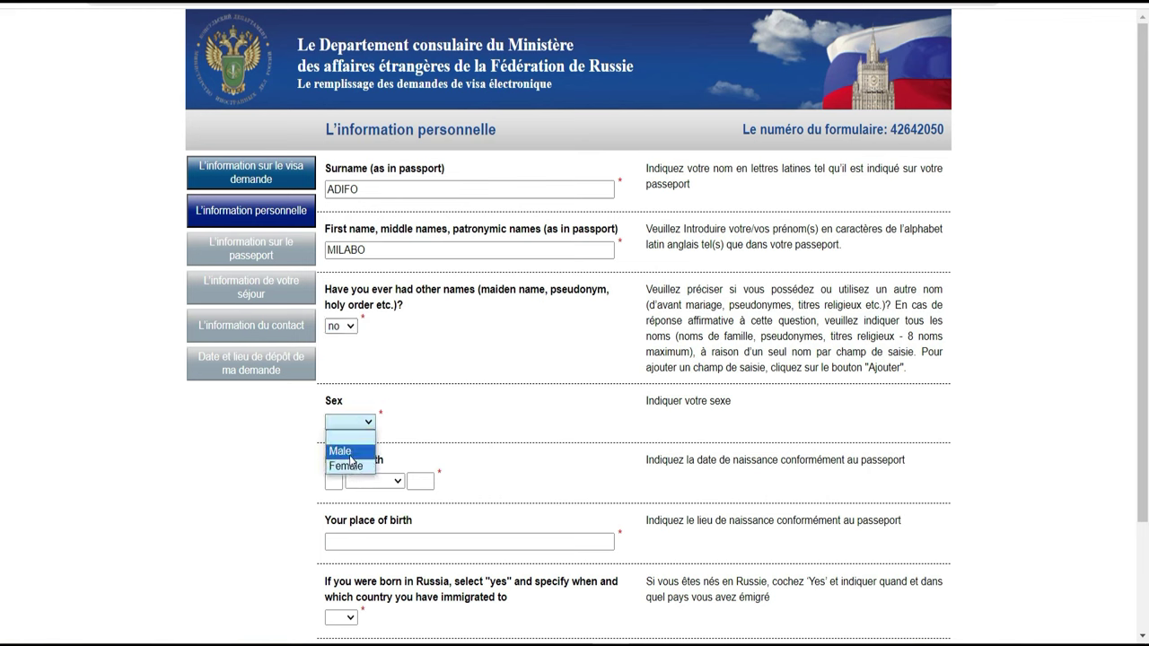
left_click(350, 452)
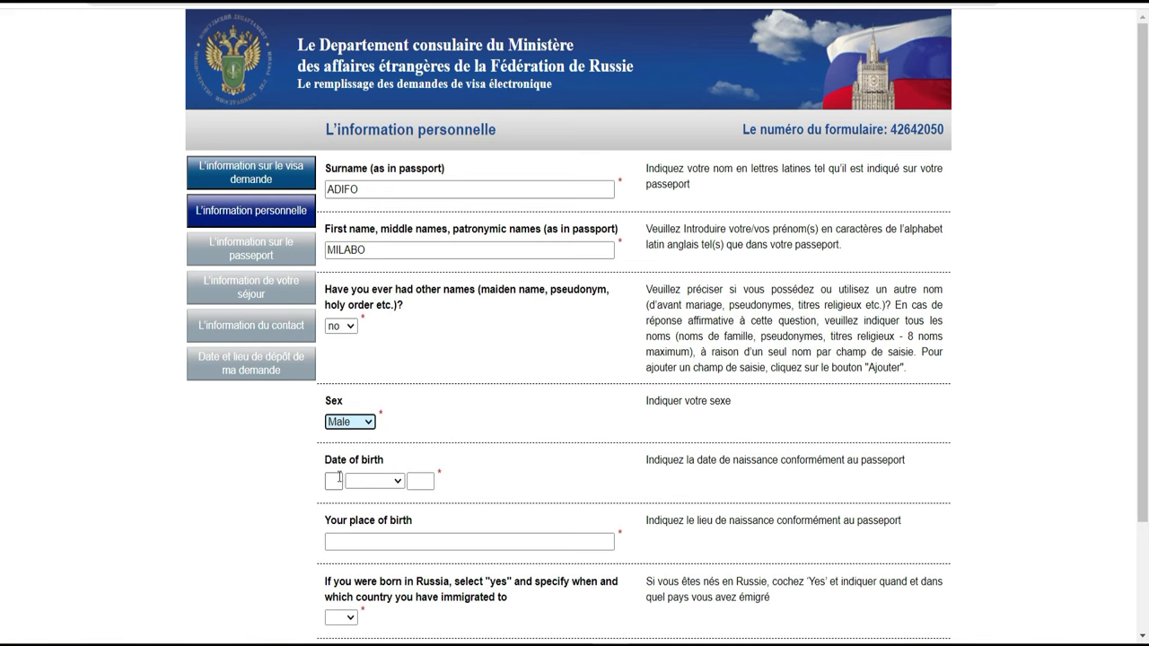
left_click(337, 480)
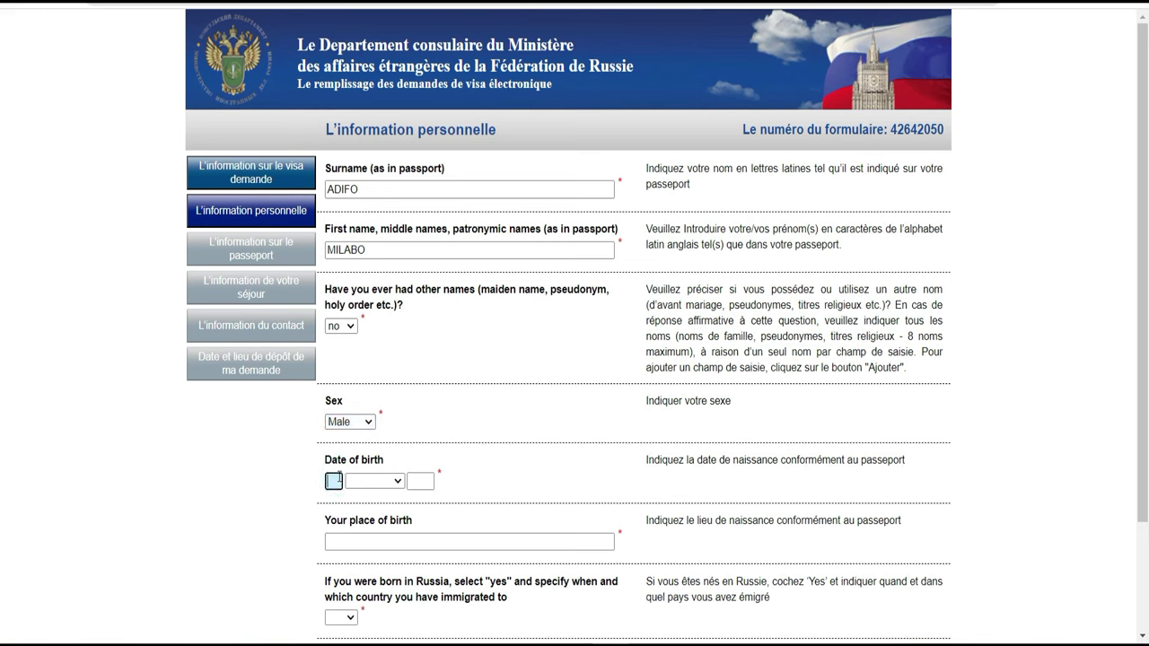
type("12")
left_click(360, 483)
left_click(367, 418)
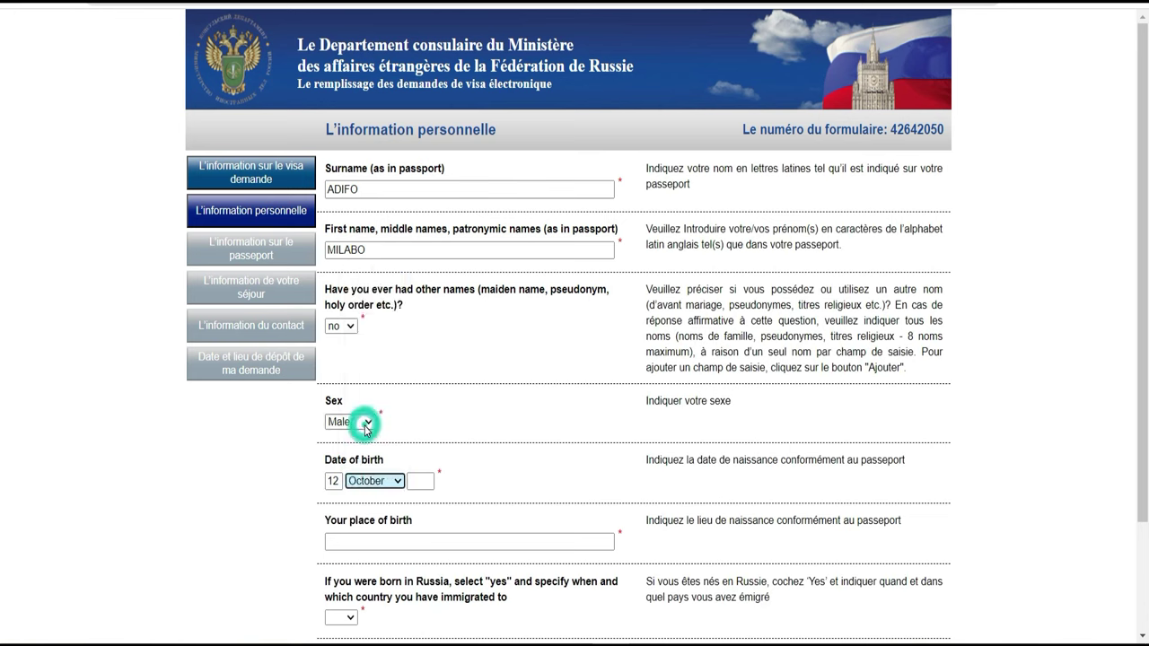
left_click(419, 481)
type("2005")
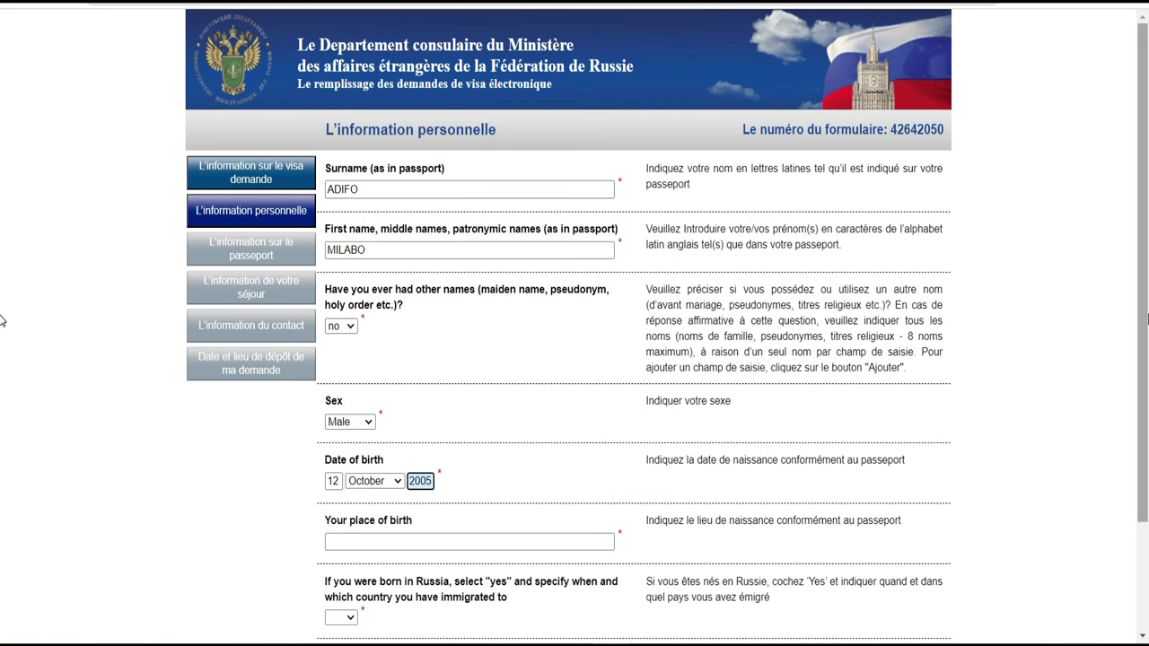
scroll(5, 325, "down", 3)
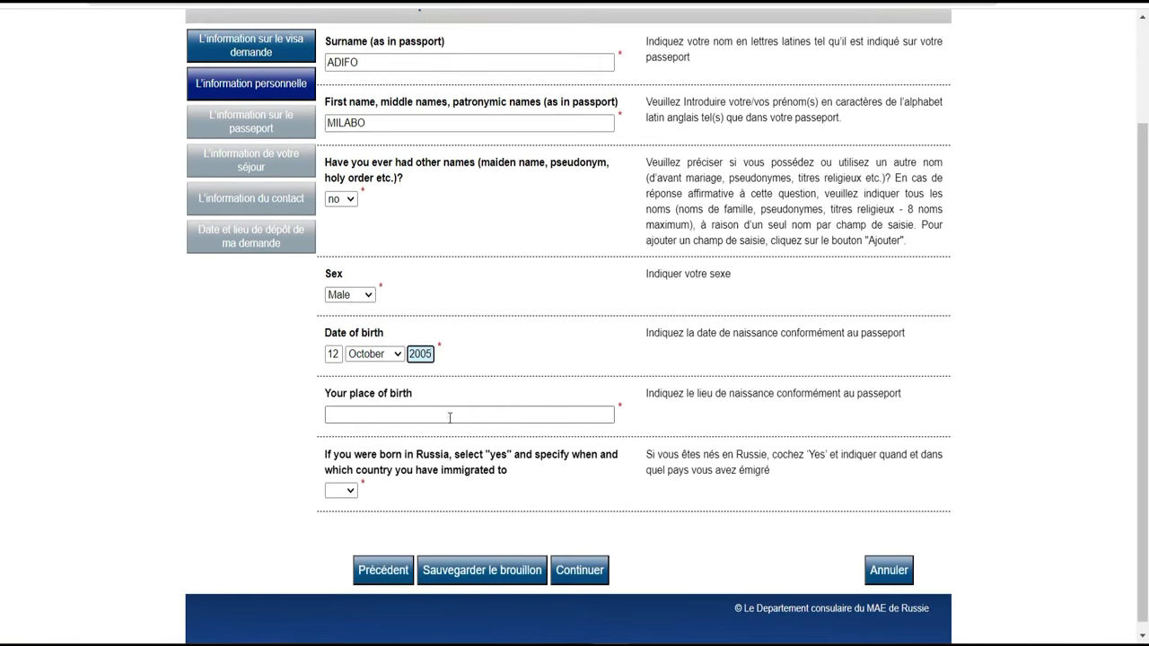
Enter ABIDJAN as place of birth, answer no to born in Russia, and continue
left_click(450, 417)
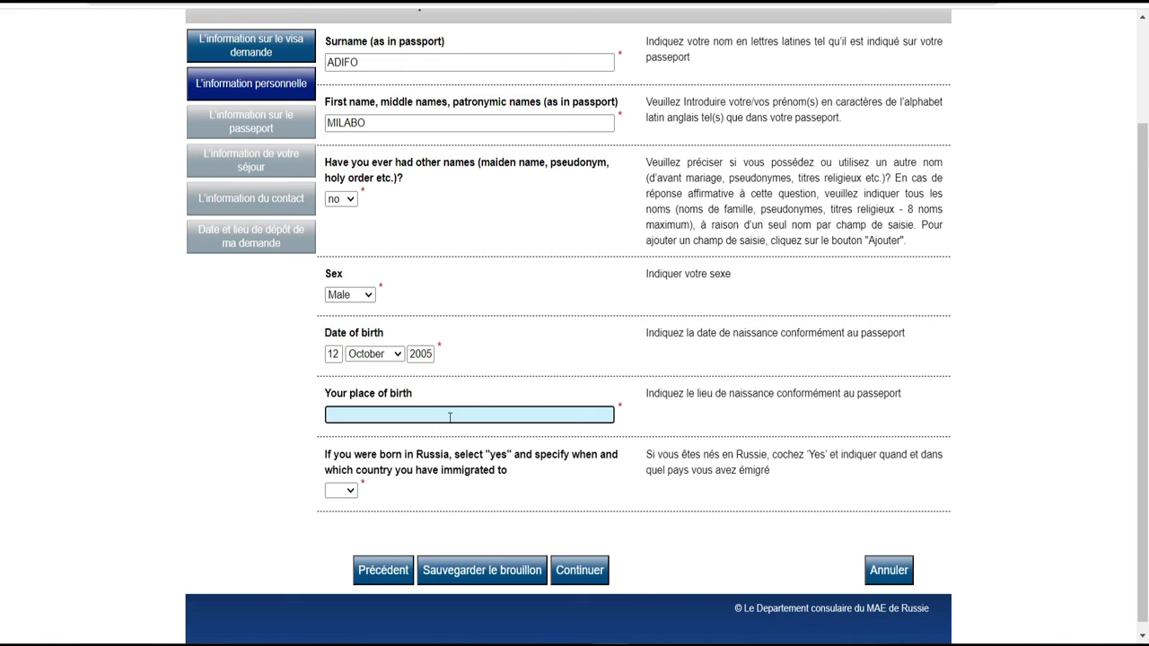
type("ABIDJAN")
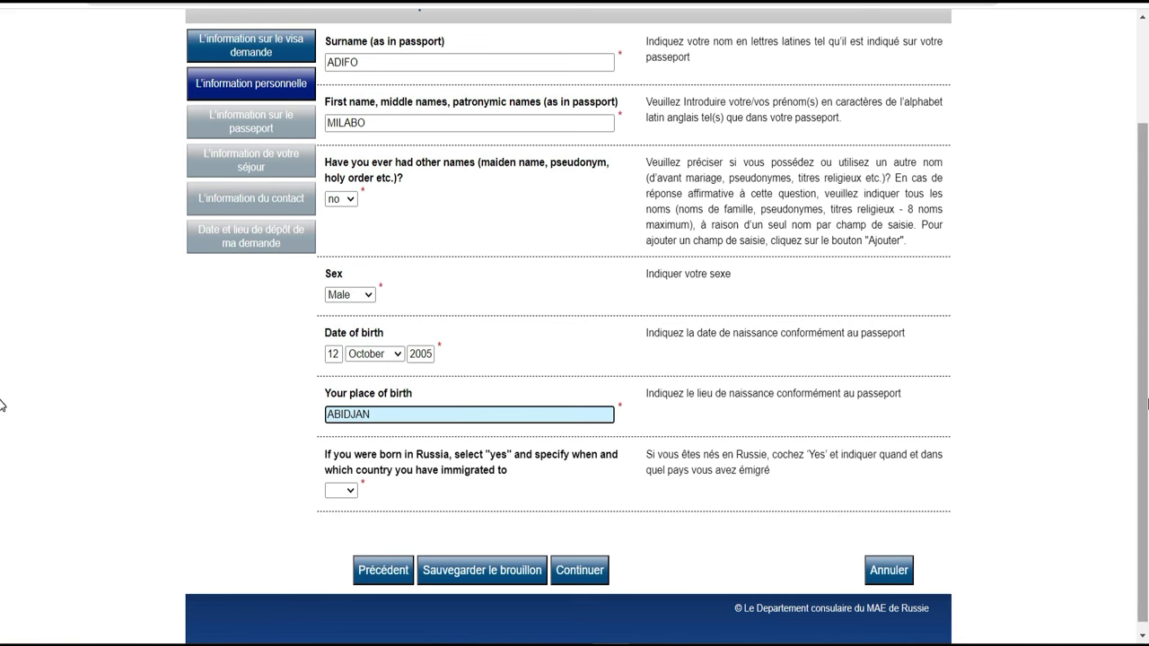
scroll(2, 408, "down", 1)
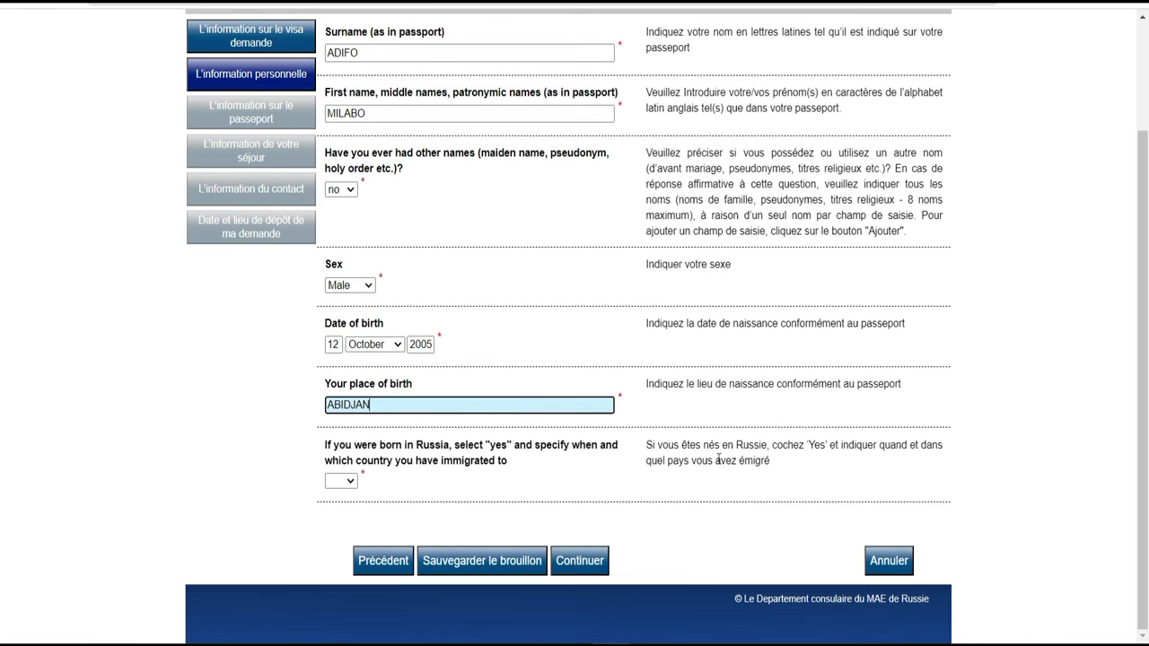
left_click(351, 481)
left_click(334, 527)
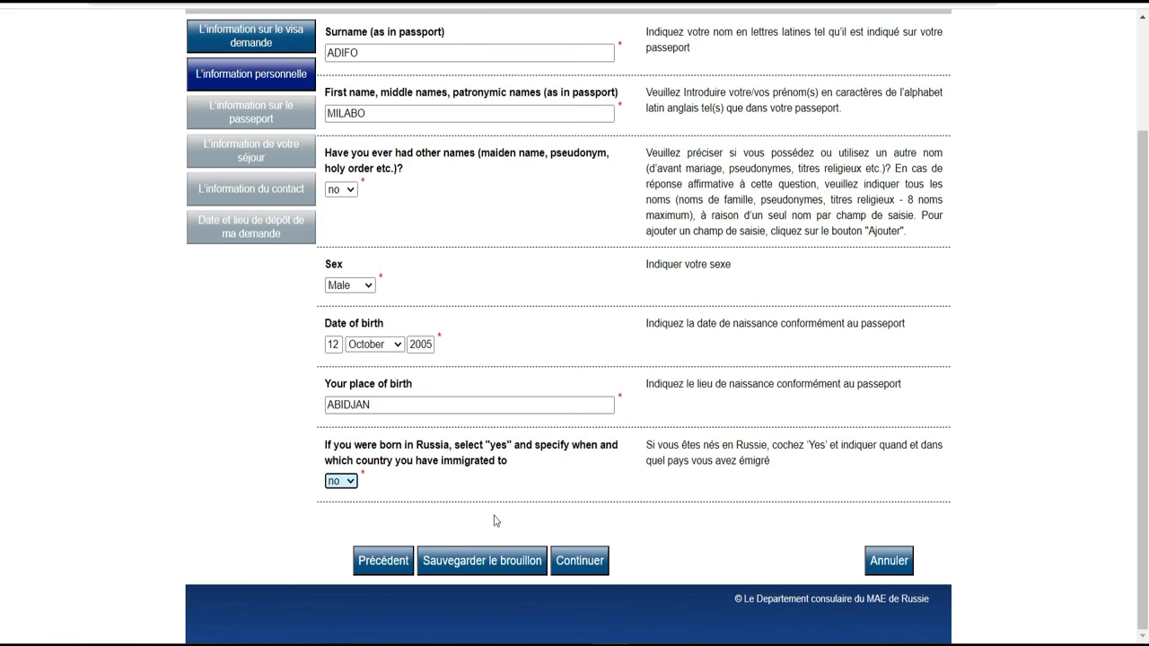
left_click(593, 562)
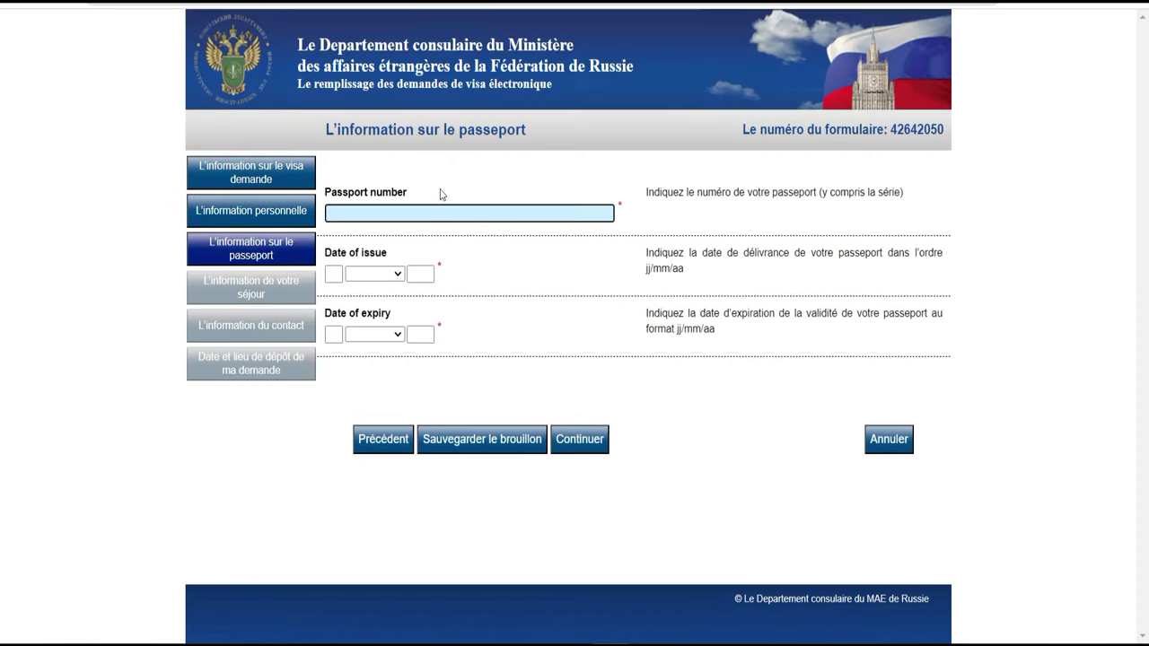
Enter the passport number and set the issue date to 12 November 2022
left_click(461, 216)
left_click(340, 213)
left_click(339, 279)
type("12")
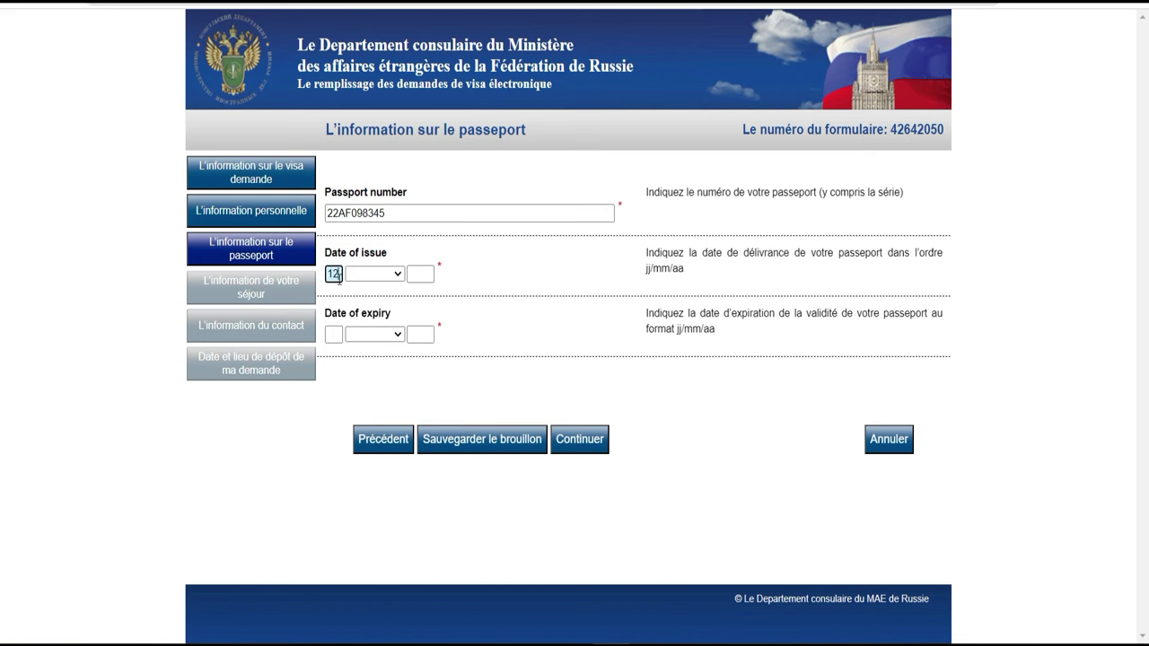
left_click(363, 279)
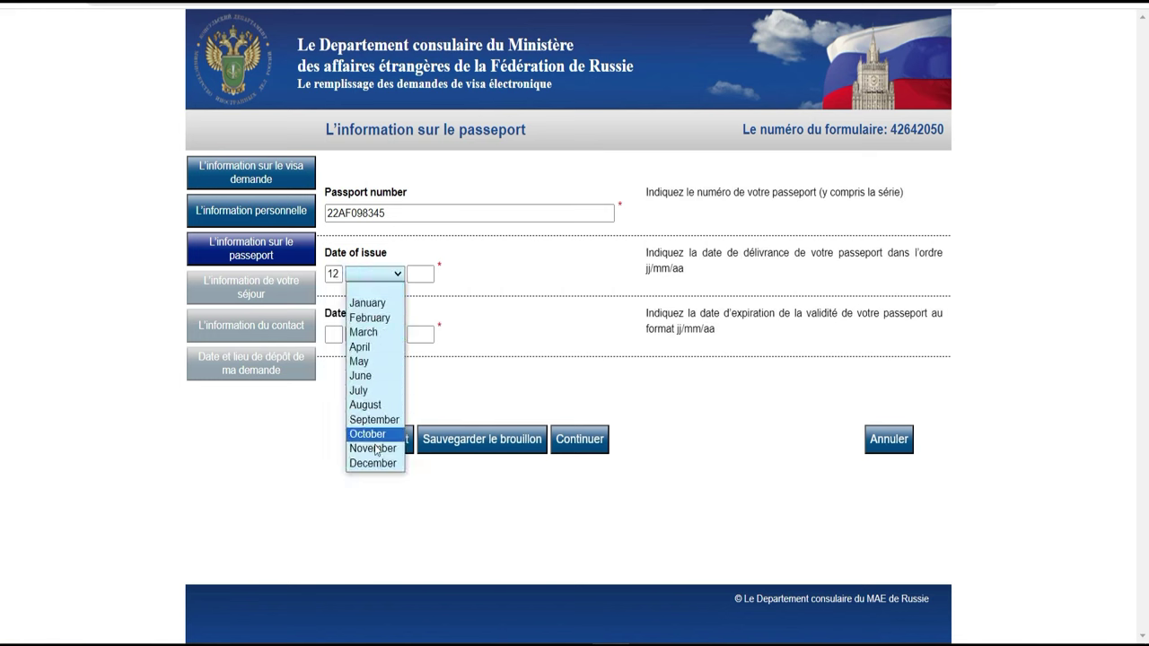
left_click(371, 446)
left_click(416, 274)
type("2022")
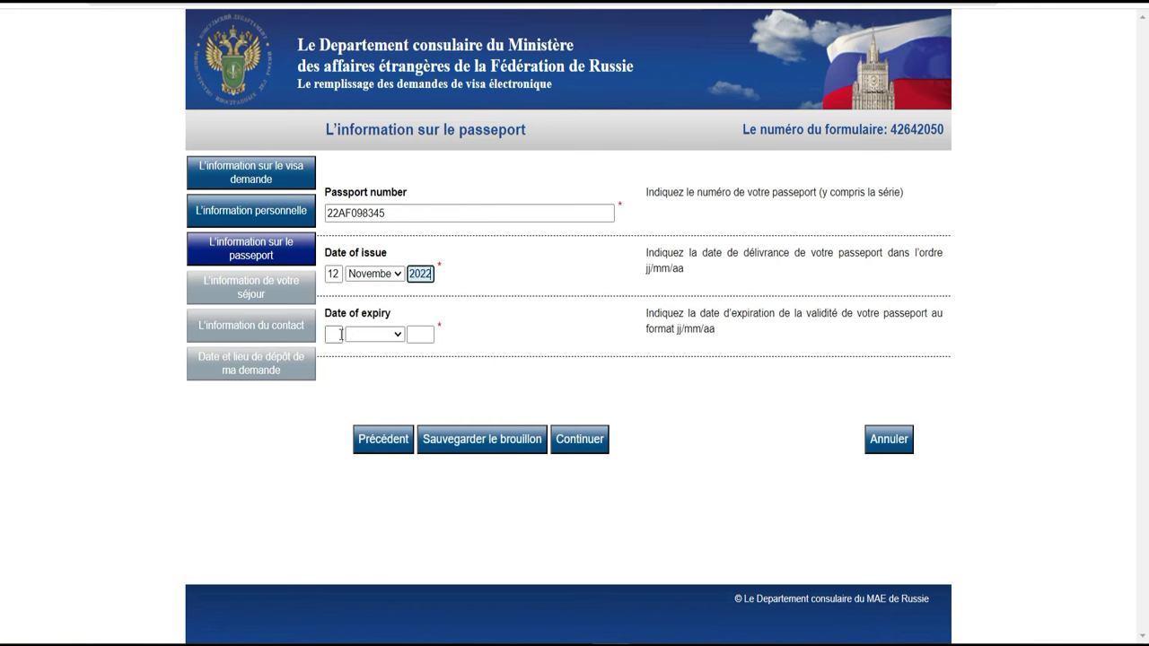
Set the passport expiry date to 21 May 2027
left_click(336, 334)
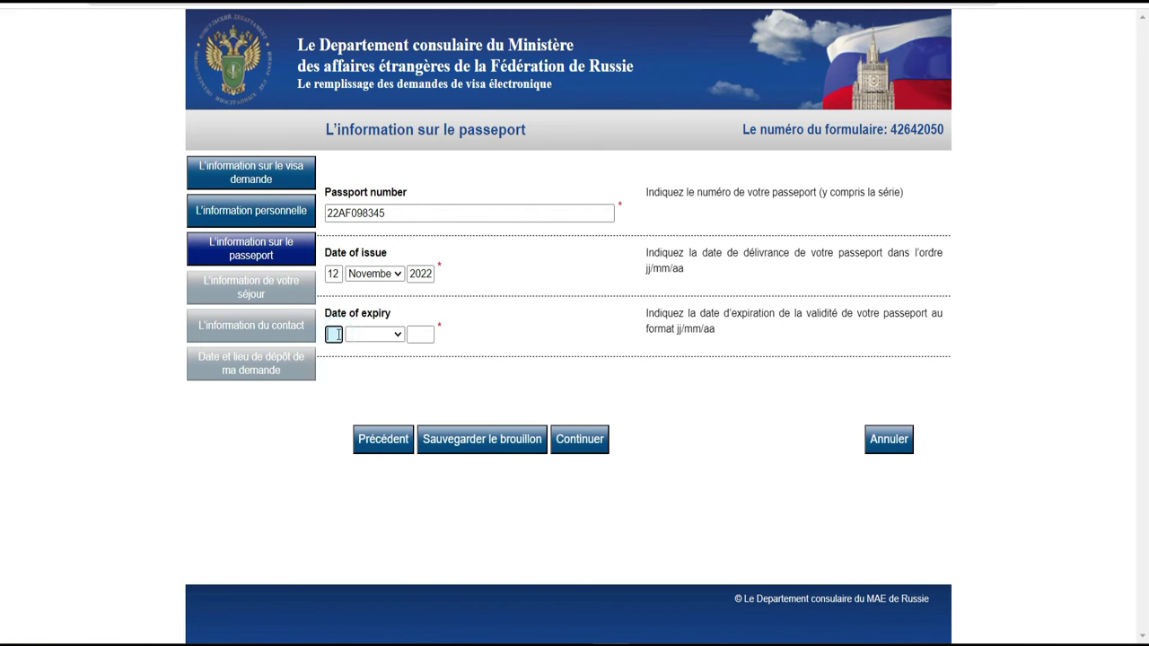
type("21")
left_click(396, 341)
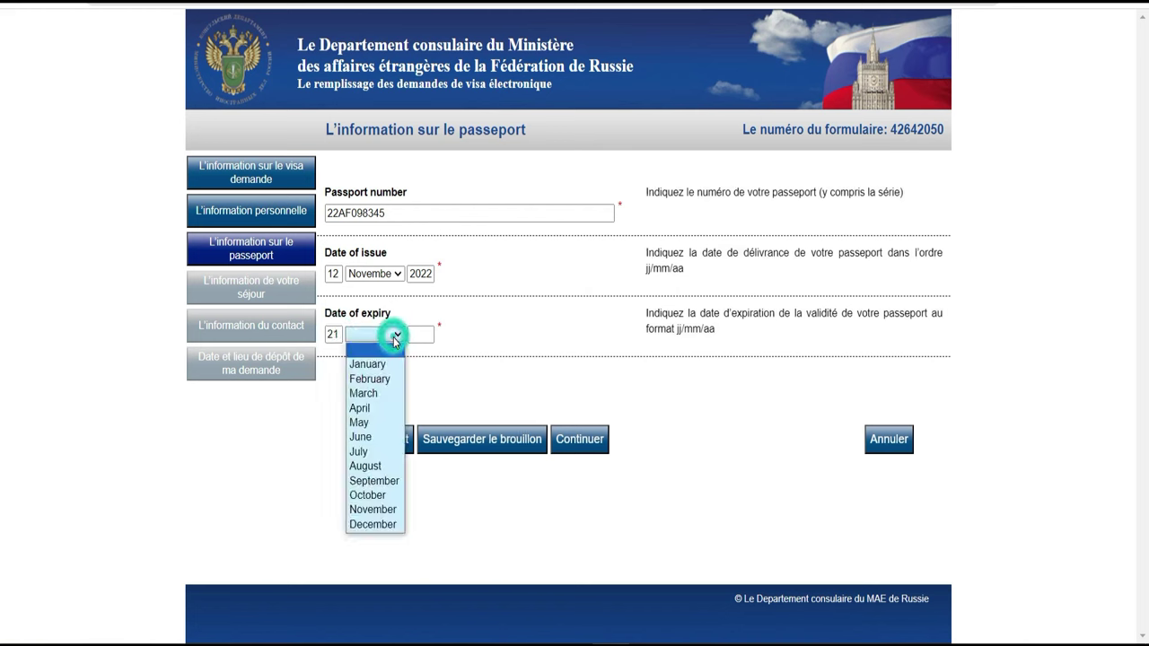
left_click(366, 422)
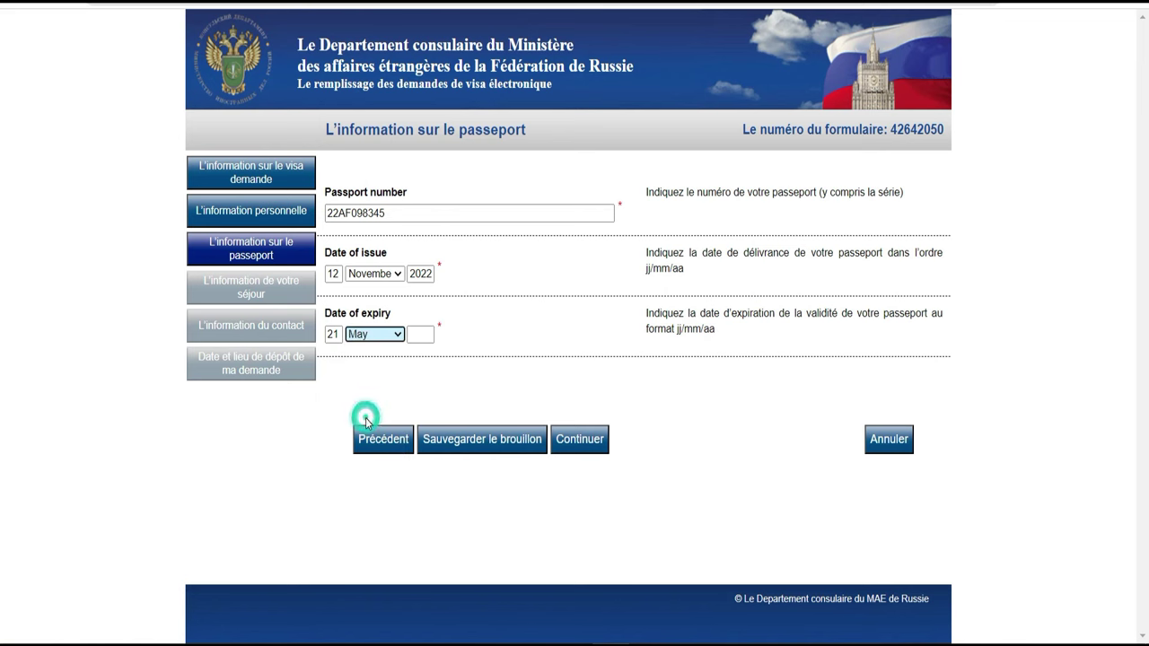
left_click(421, 334)
type("20")
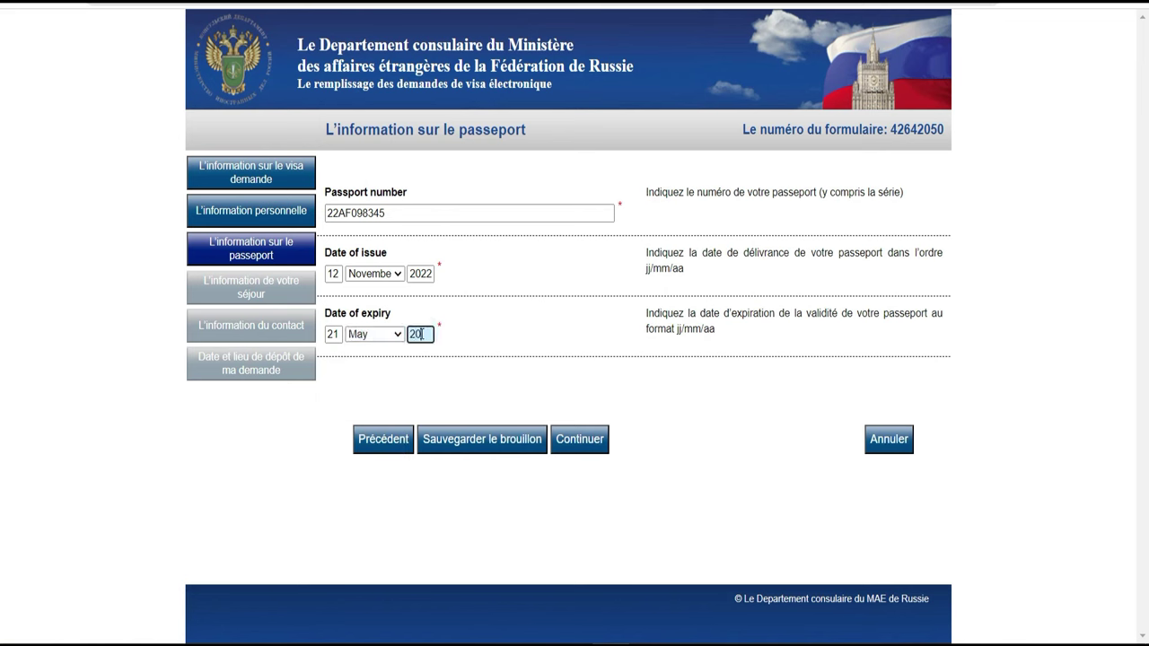
type("27")
Continue to the stay page and name the host organization UNIVERSITE DE SARATOV
left_click(580, 443)
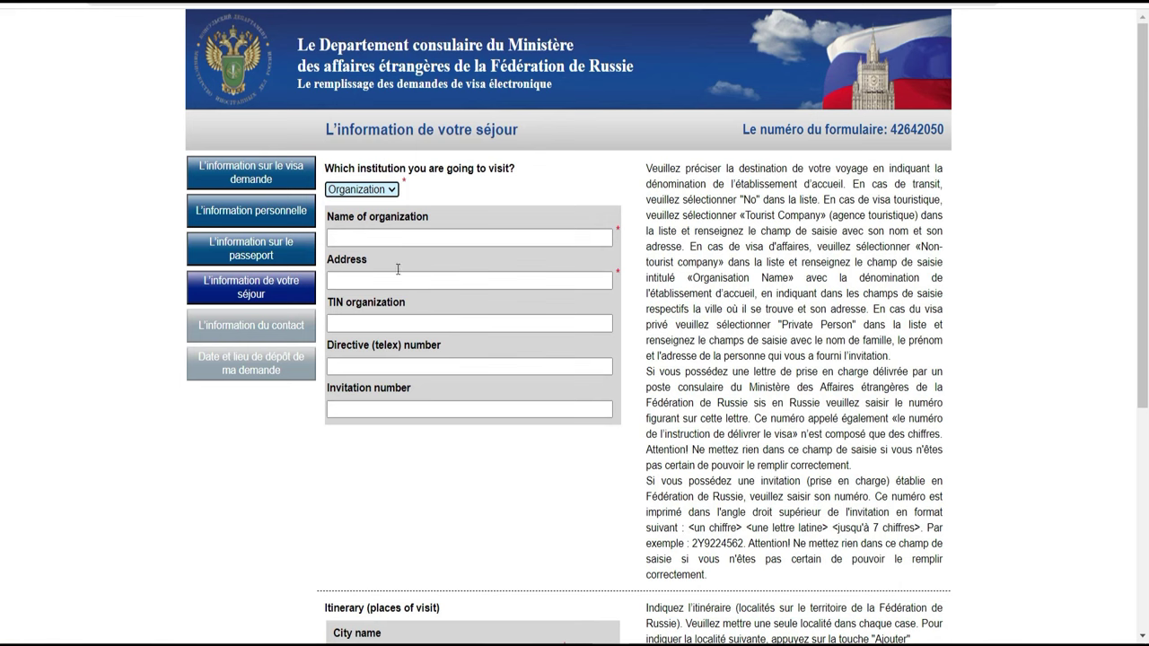
left_click(456, 240)
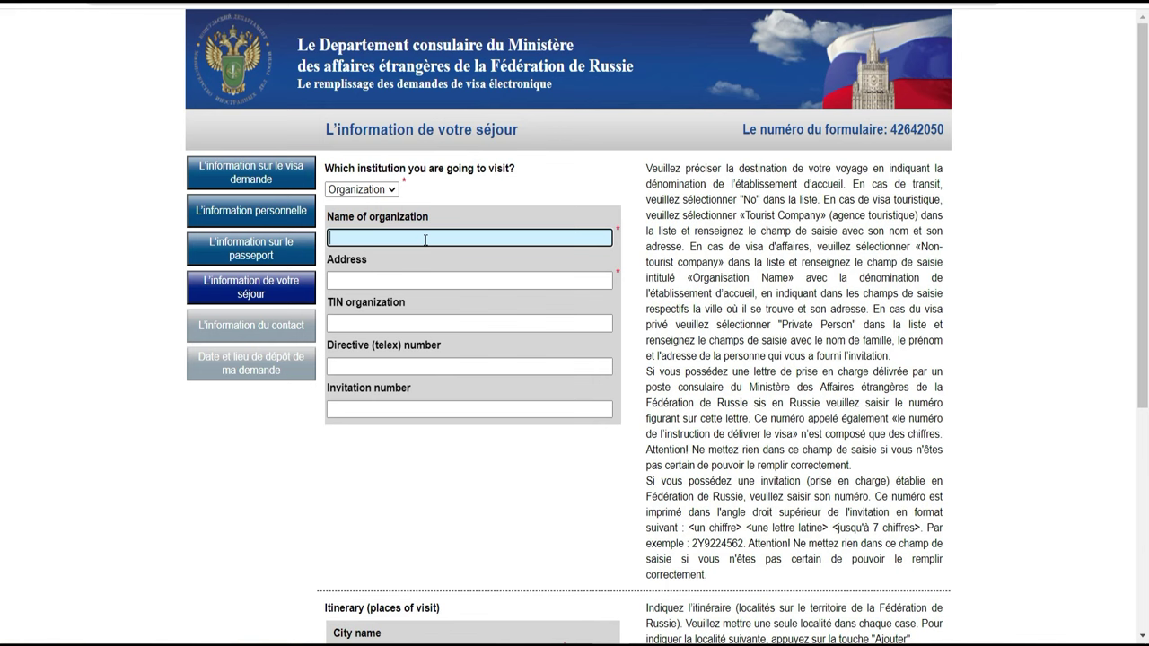
type("UNIVERSITE DE SARATOC")
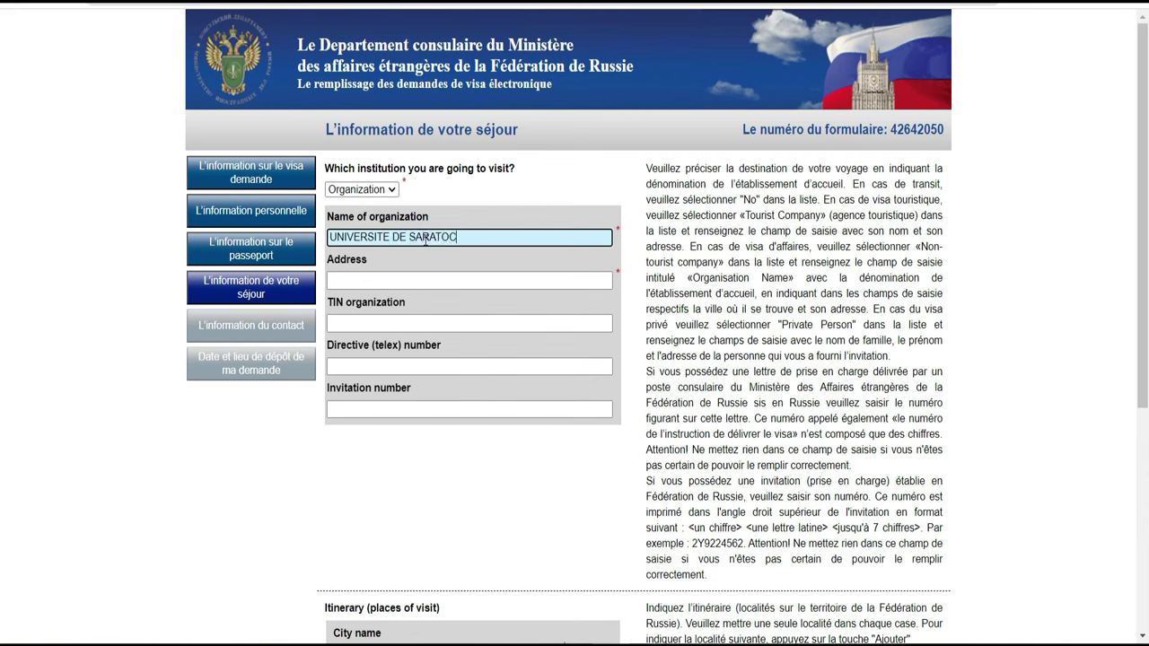
key("BackSpace")
type("V")
left_click(438, 281)
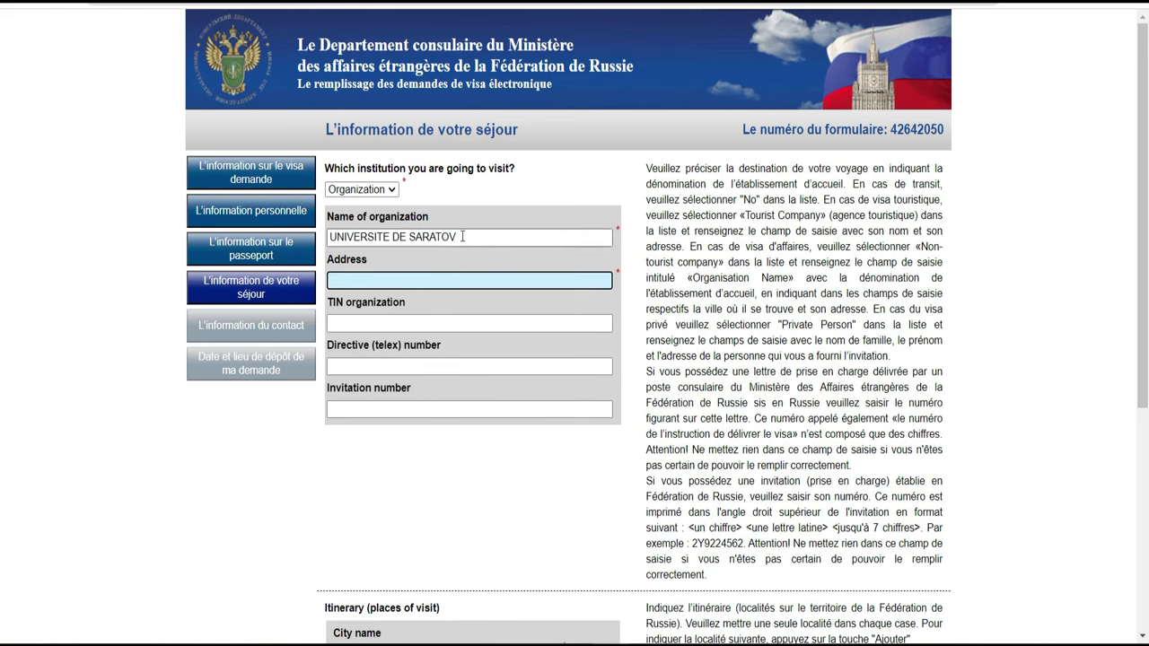
left_click_drag(463, 236, 330, 237)
key("ctrl+c")
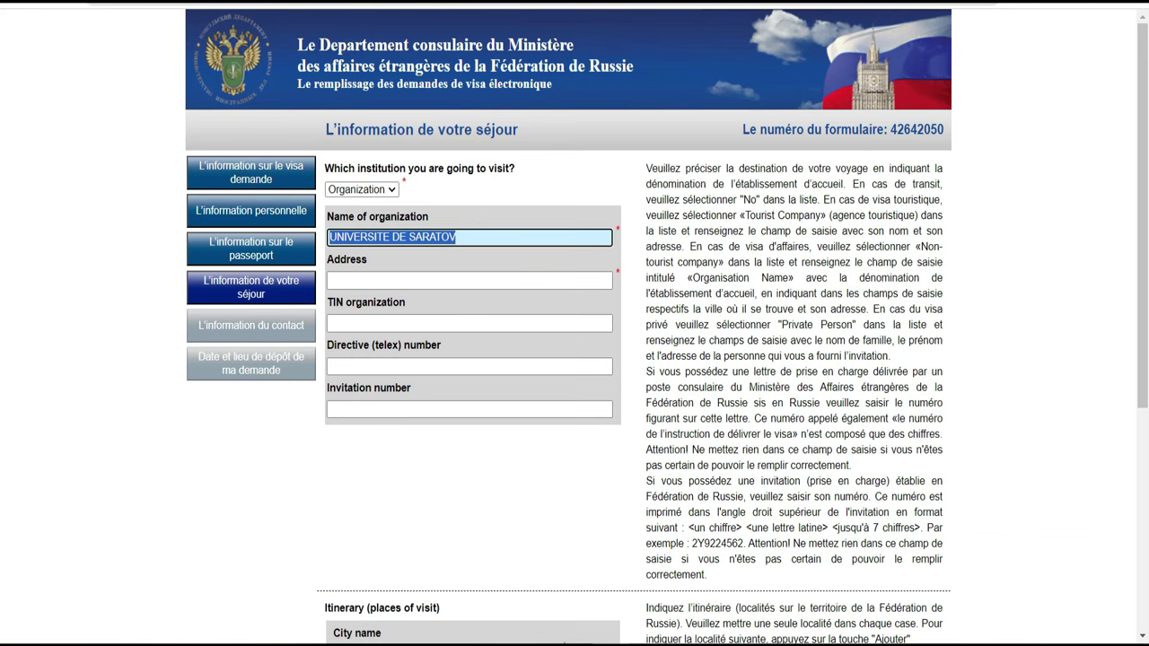
Search UNIVERSITE DE SARATOV in a new tab and copy the address from sgu.ru's footer
key("ctrl+t")
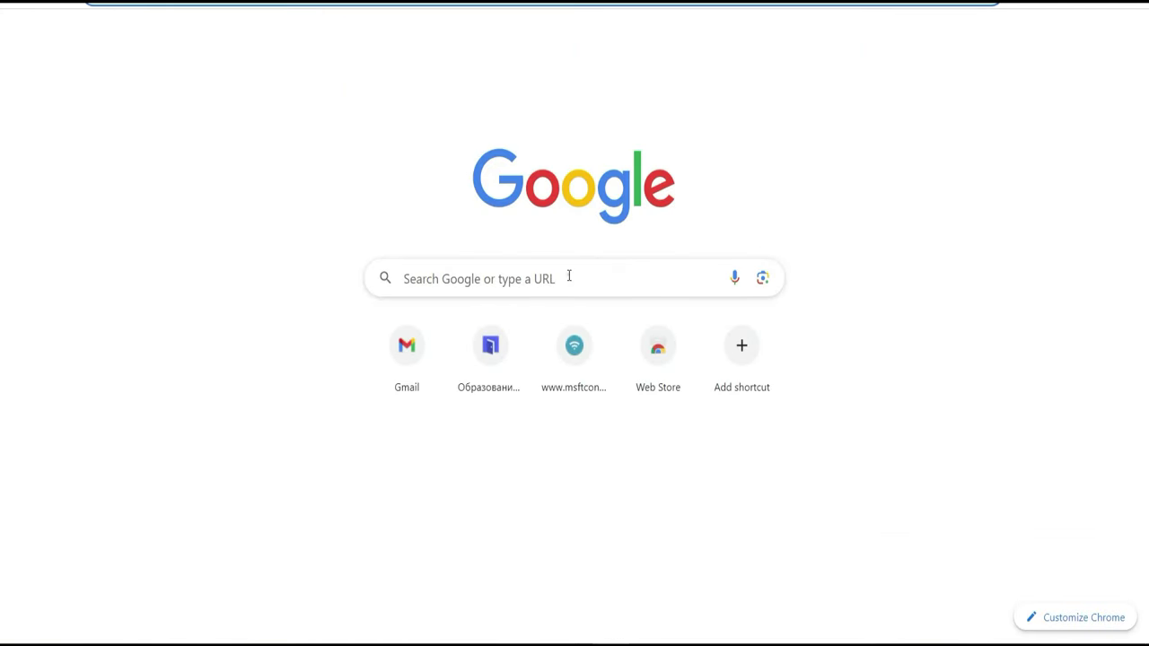
left_click(569, 275)
key("ctrl+v")
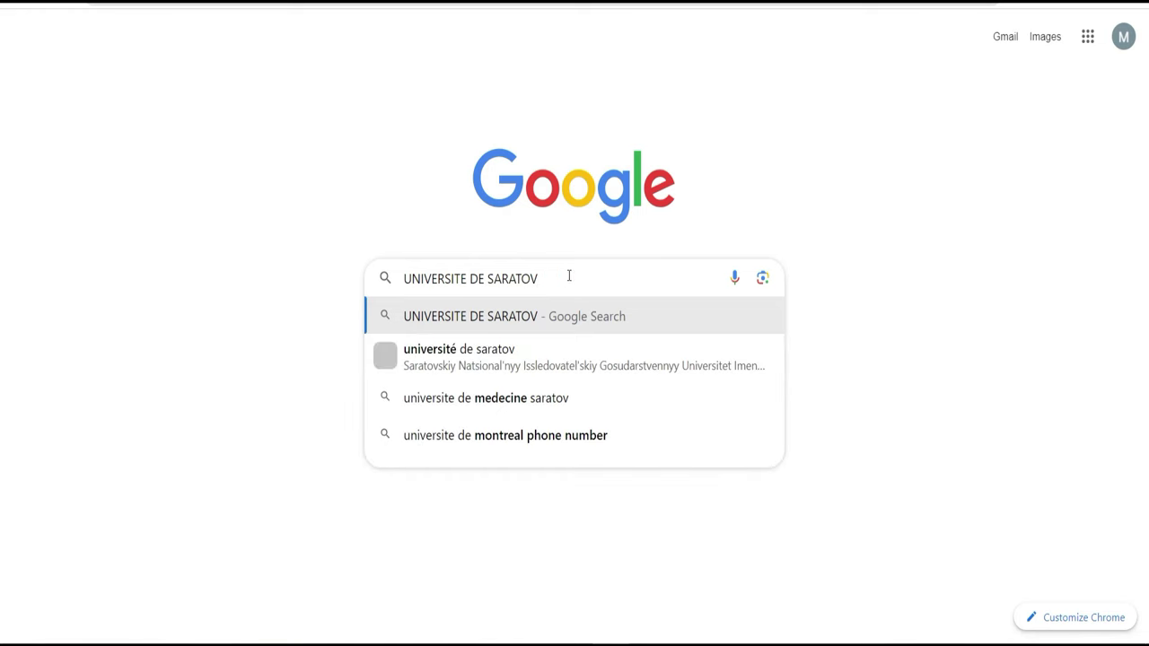
key("Return")
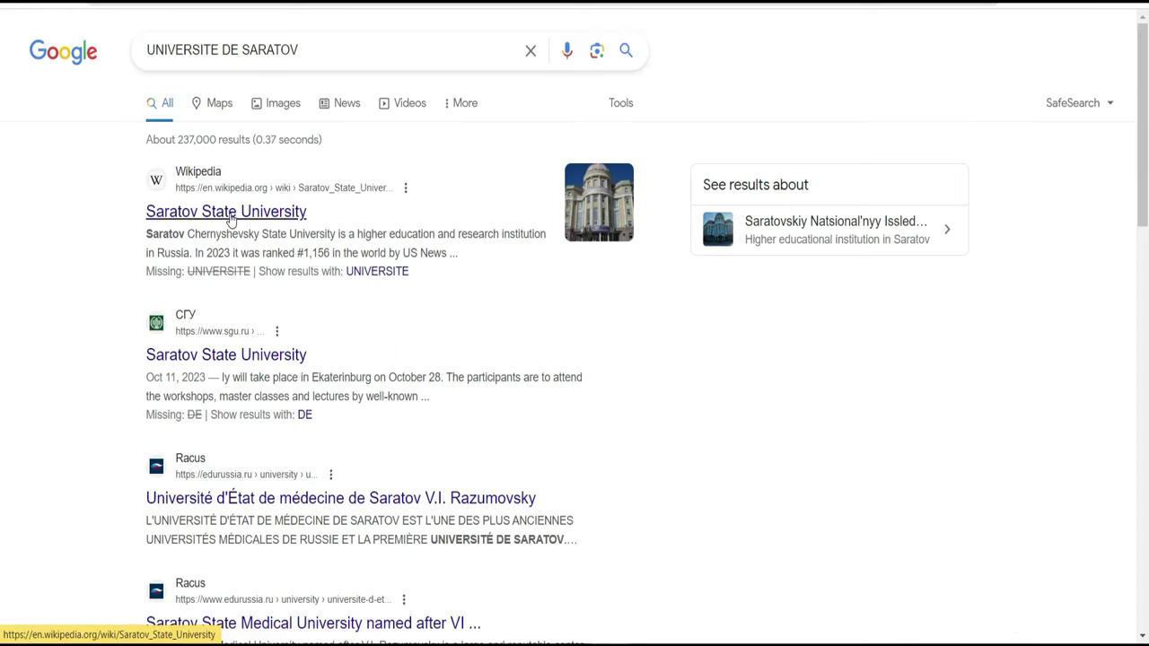
left_click(204, 365)
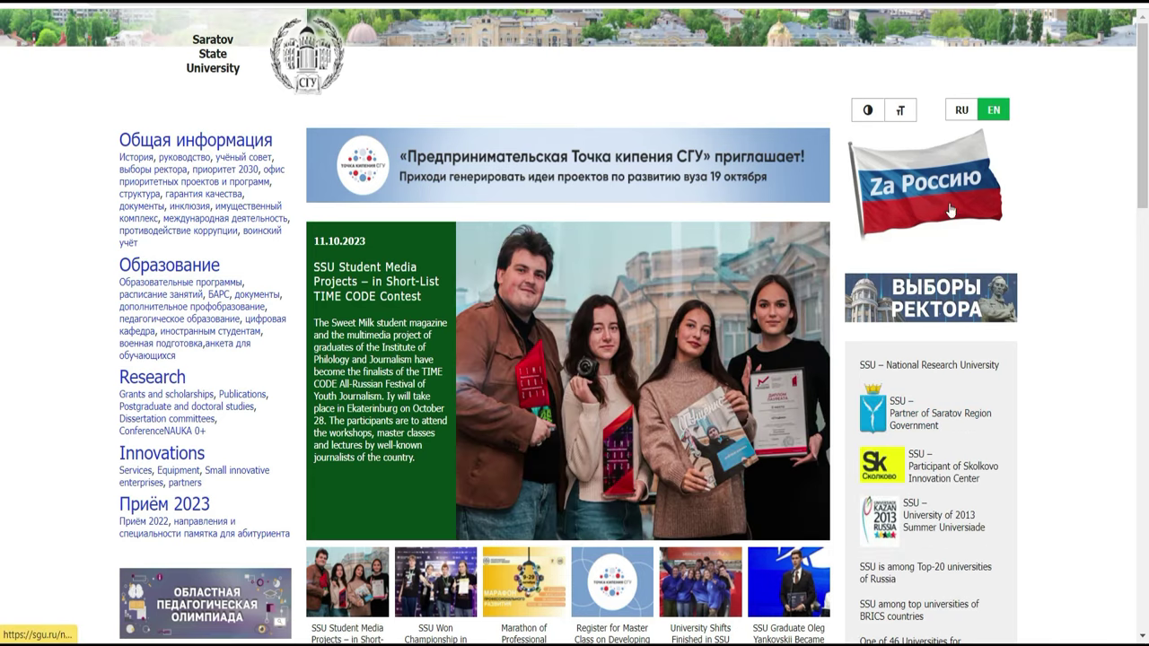
left_click_drag(1143, 67, 1146, 574)
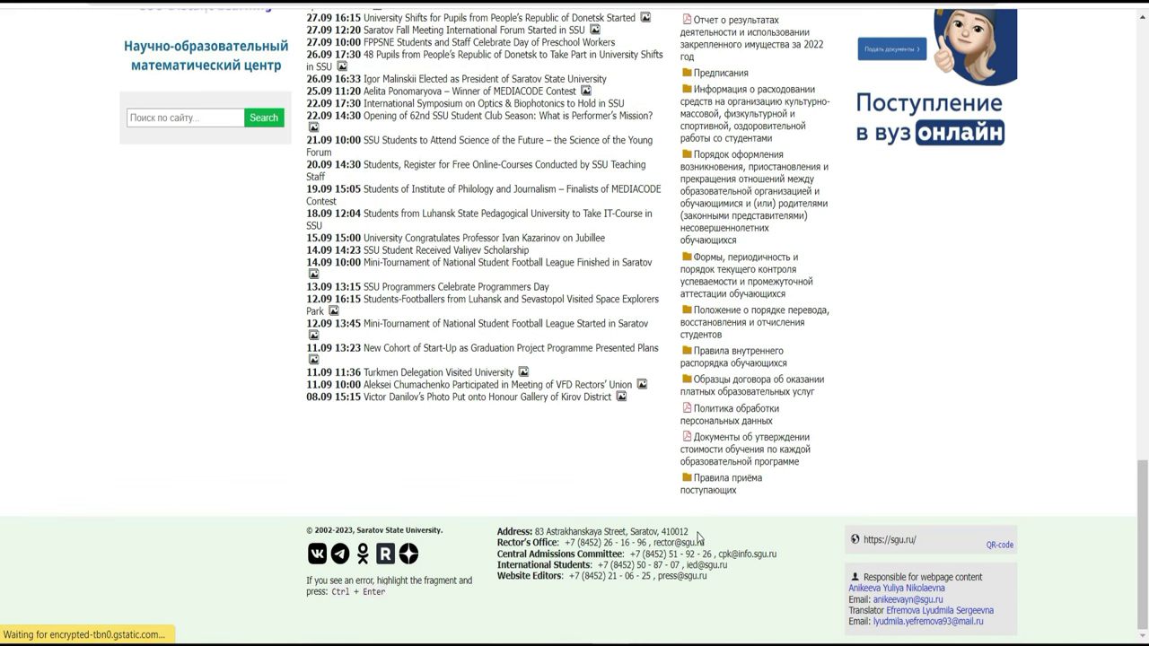
left_click_drag(697, 537, 538, 533)
key("ctrl+c")
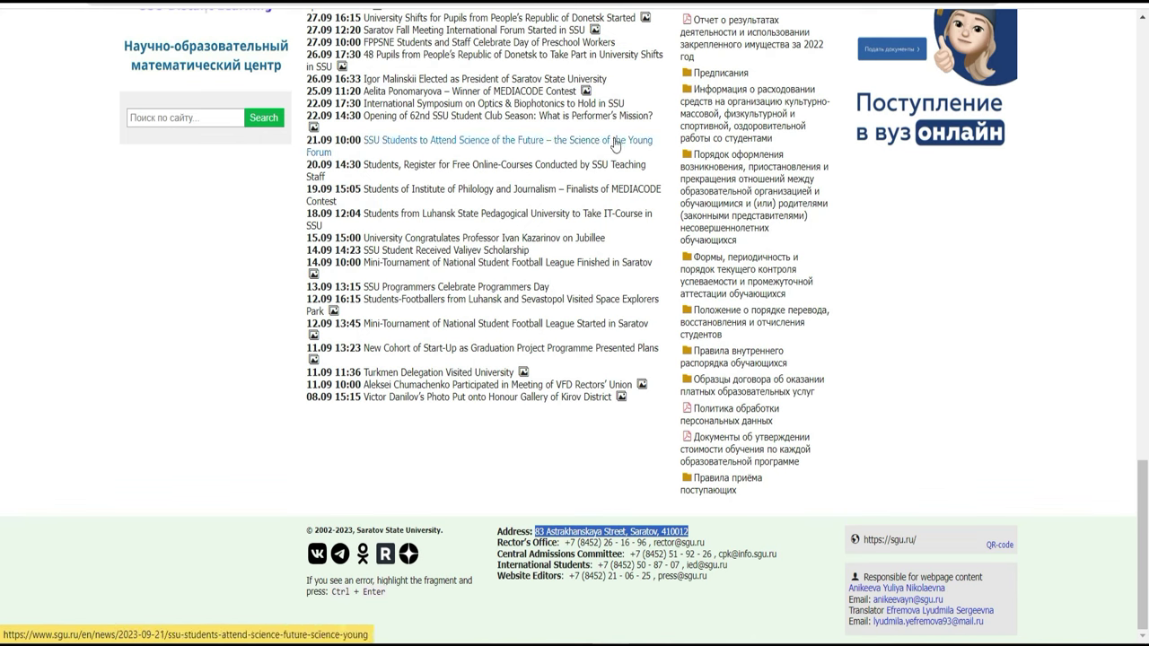
key("ctrl+Tab")
Paste 83 Astrakhanskaya Street, Saratov, 410012 as the address and locate the example invitation number
left_click(387, 279)
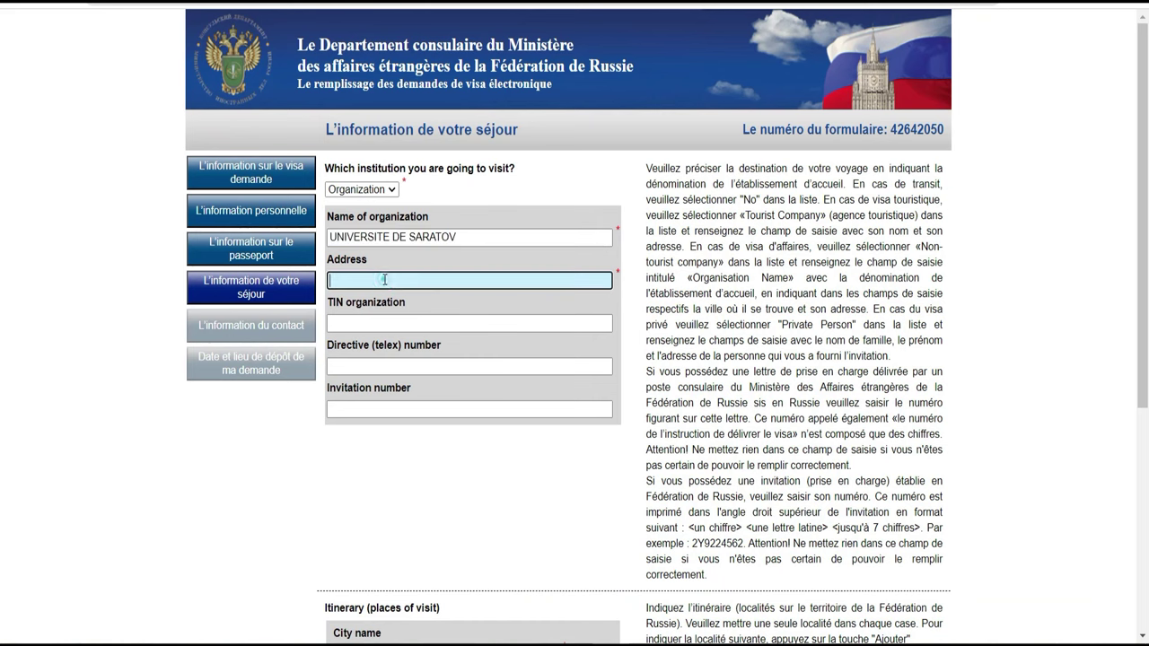
key("ctrl+v")
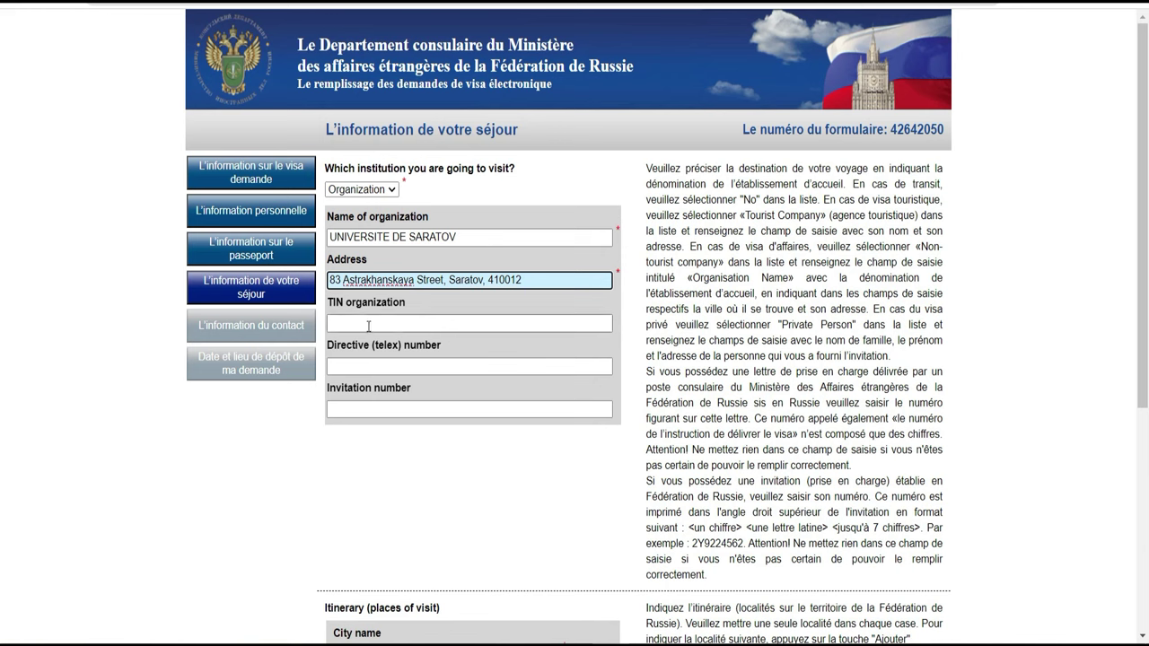
left_click(361, 410)
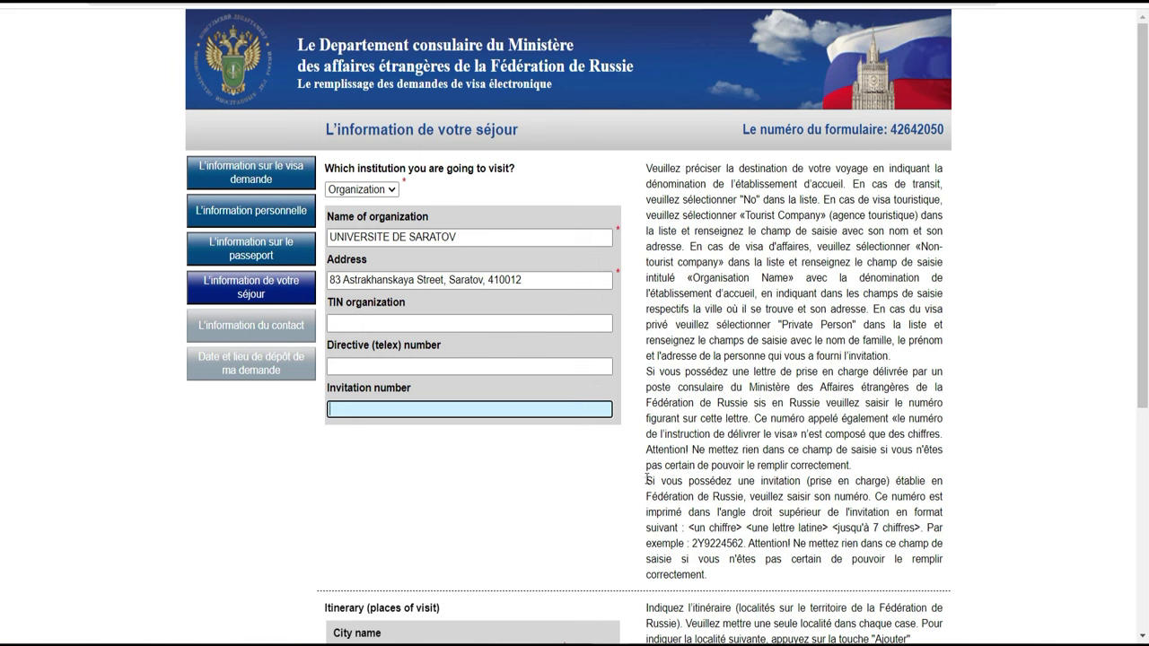
left_click_drag(647, 481, 717, 586)
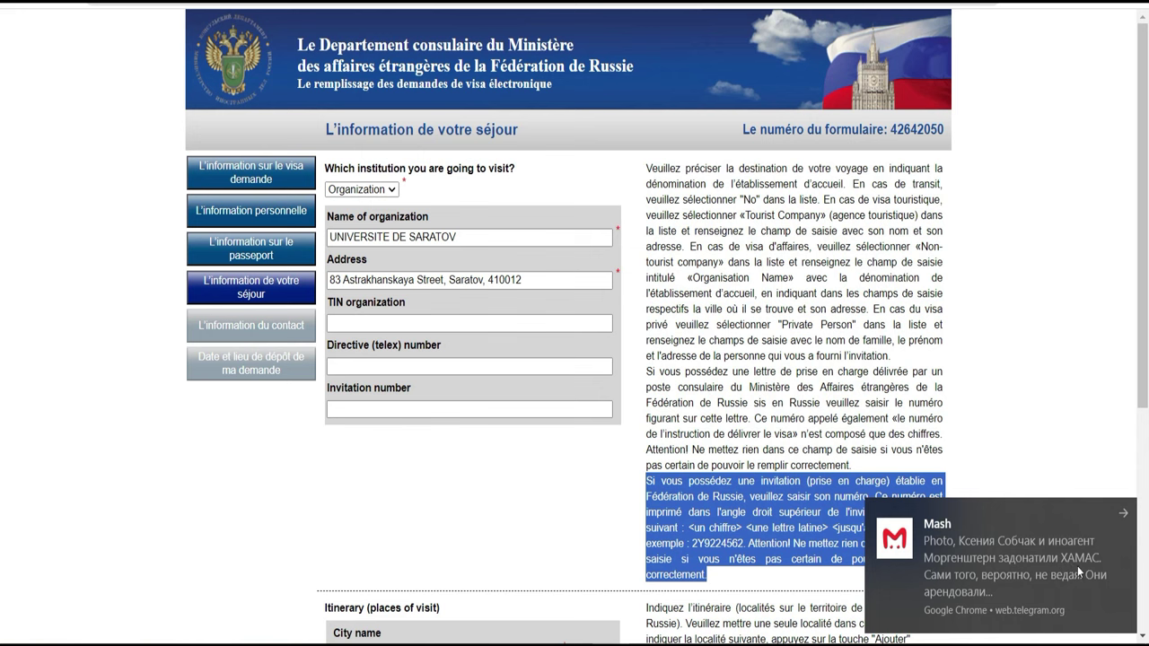
left_click(1126, 518)
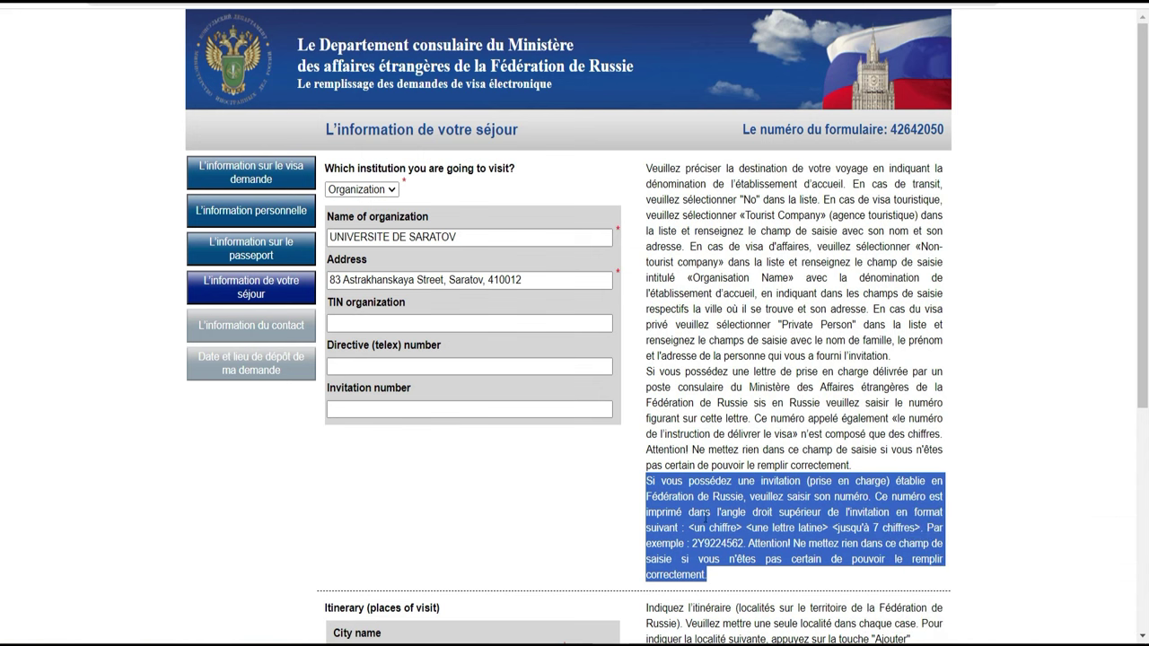
left_click(694, 543)
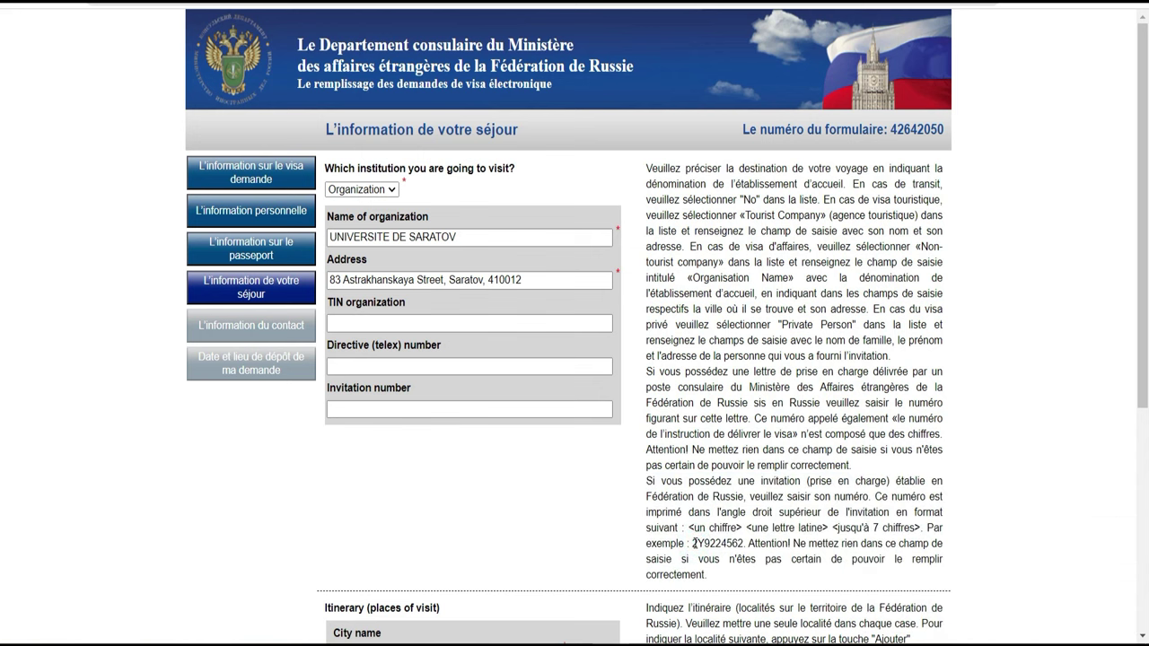
left_click_drag(693, 543, 746, 544)
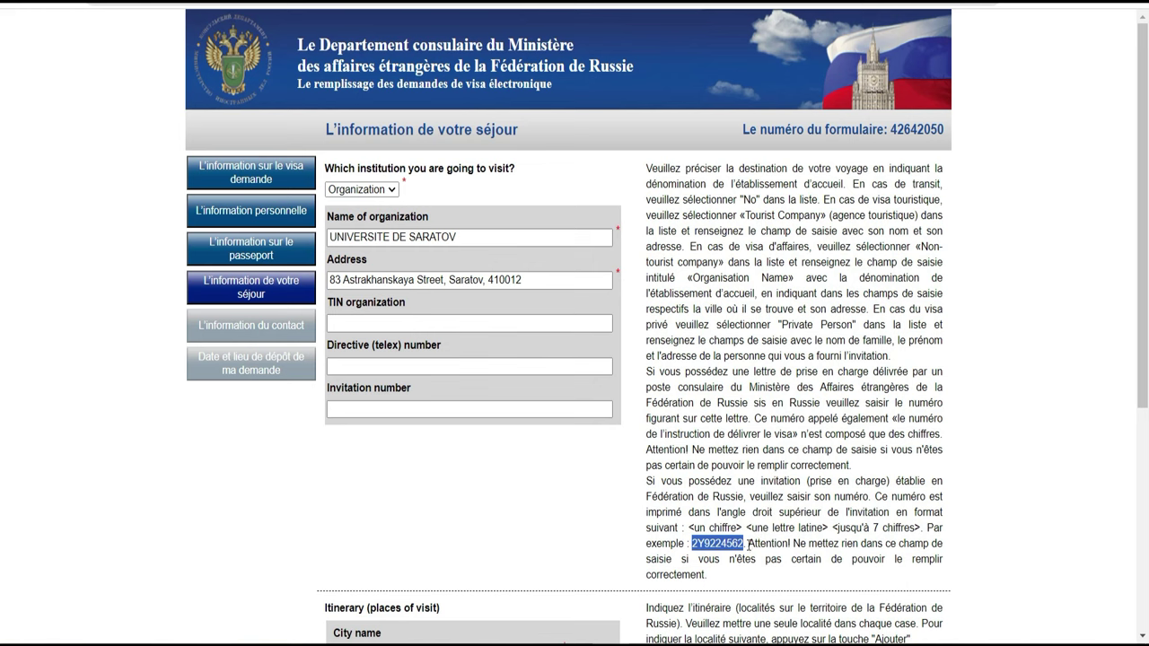
left_click_drag(749, 544, 768, 574)
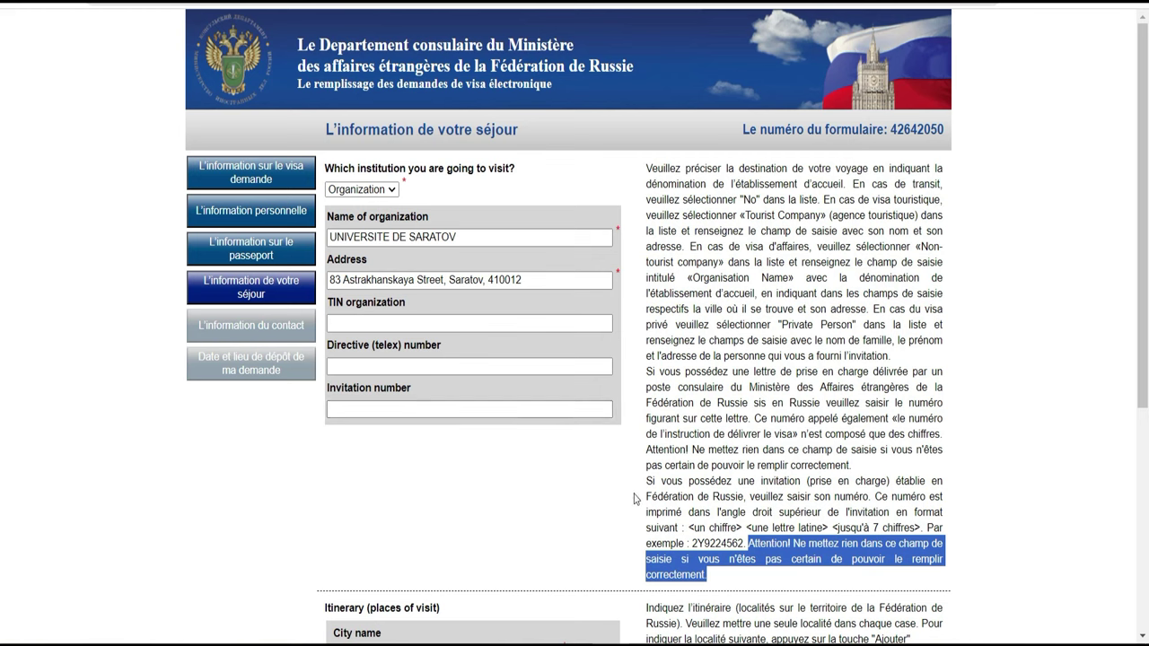
left_click(454, 412)
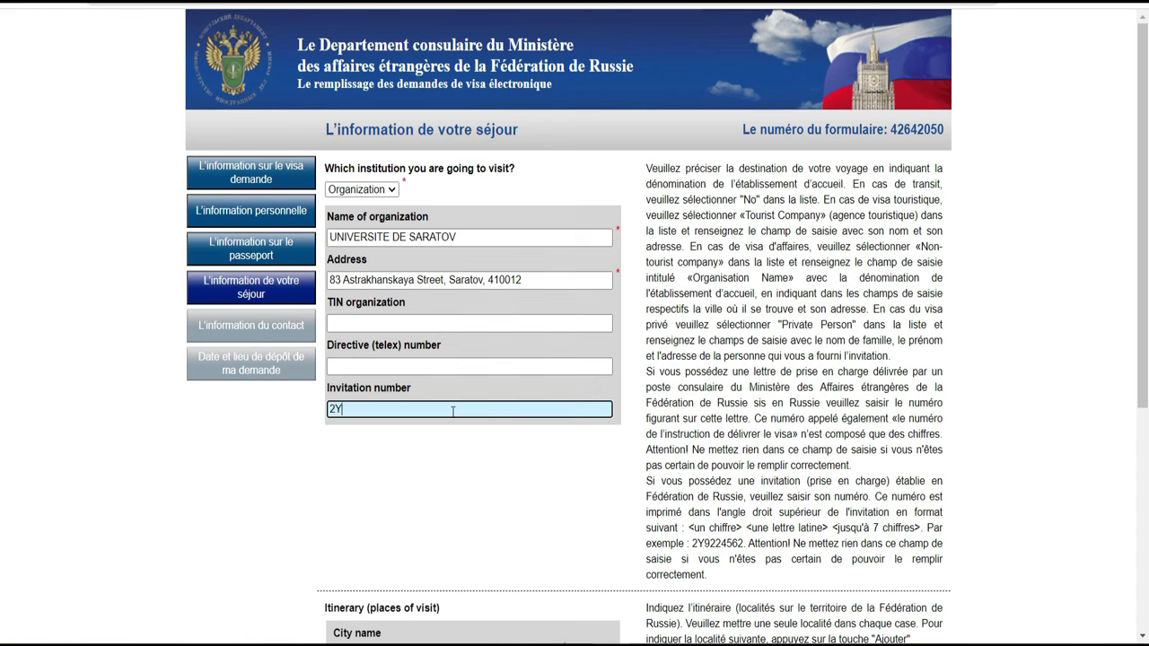
left_click(495, 452)
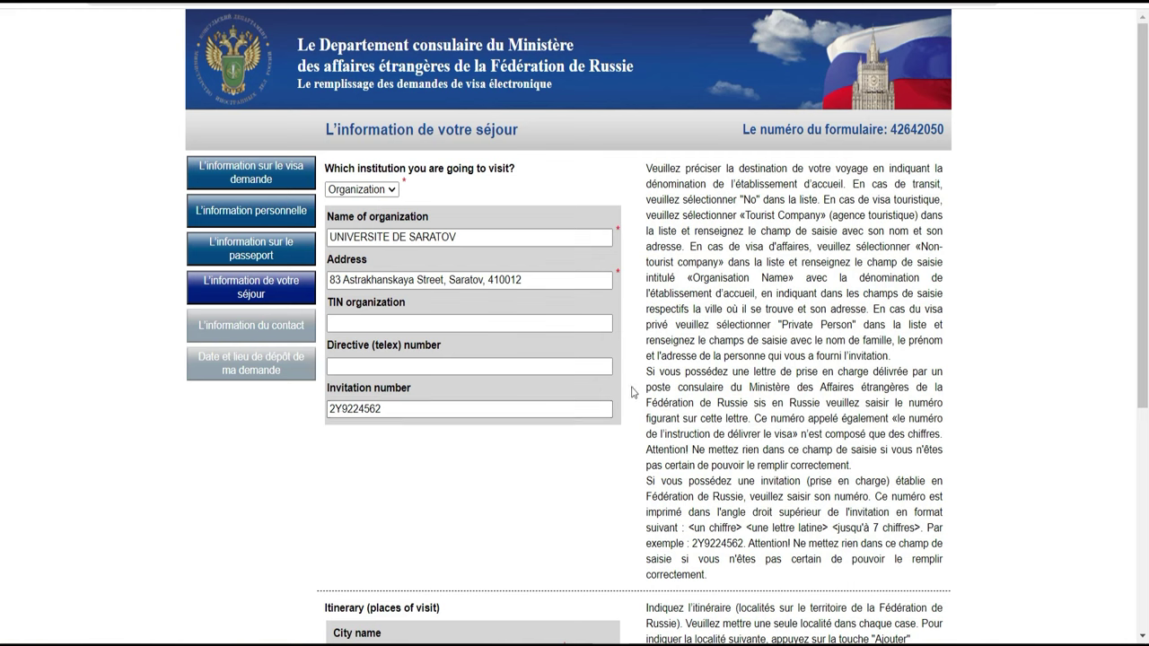
left_click(406, 411)
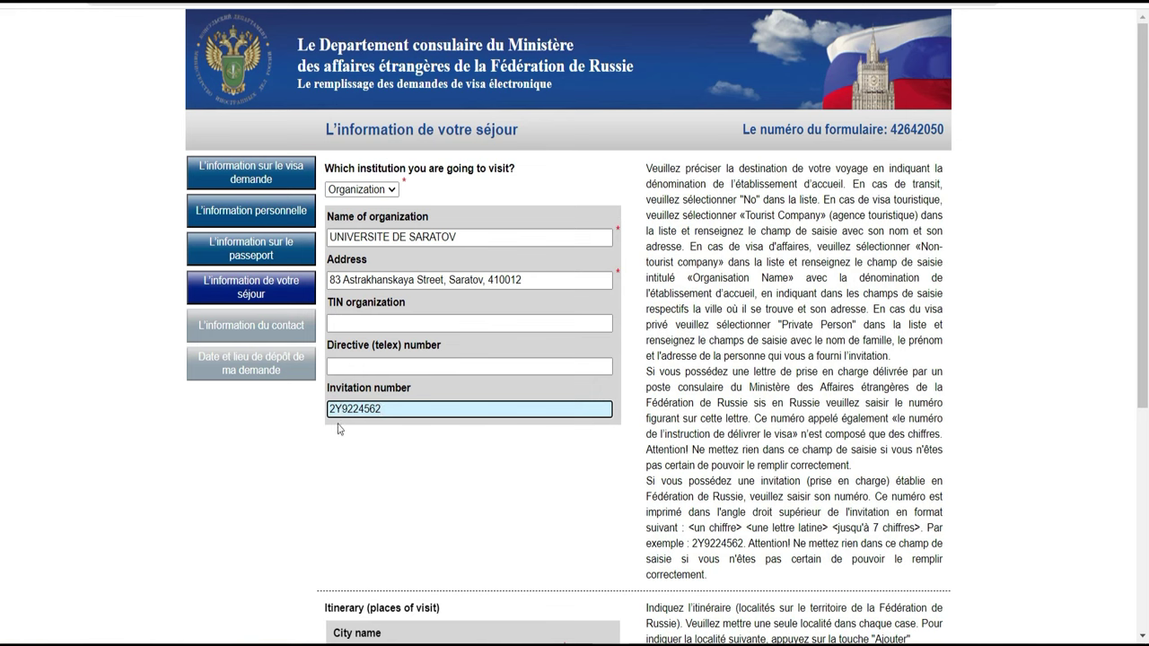
left_click_drag(341, 412, 329, 409)
left_click(394, 412)
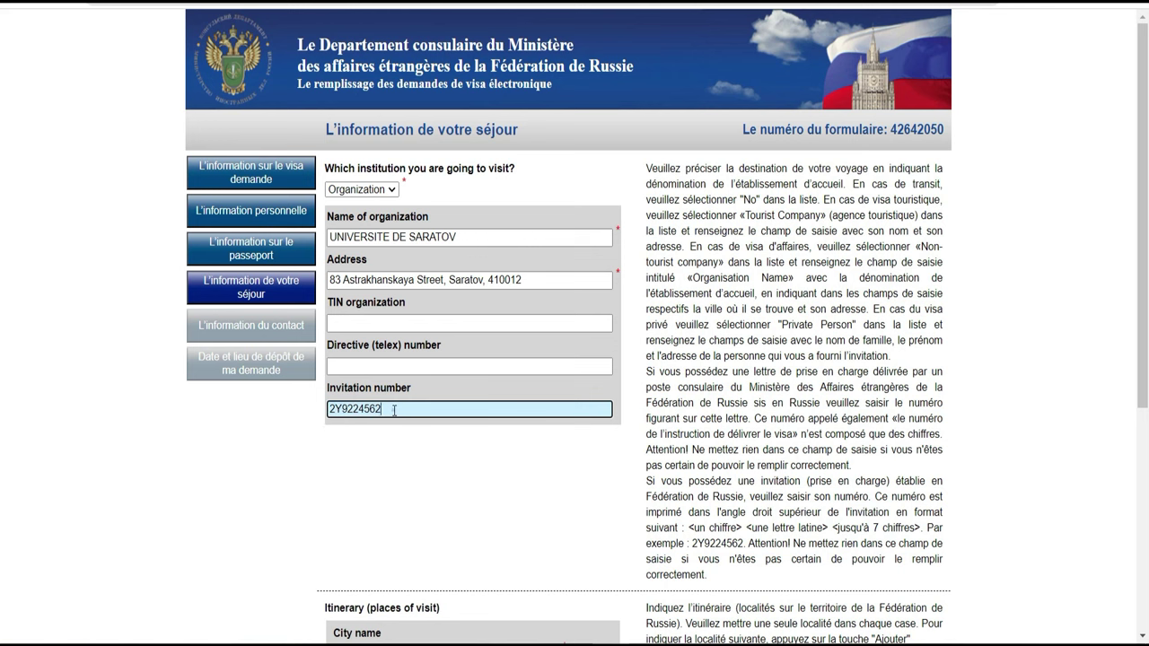
left_click(460, 483)
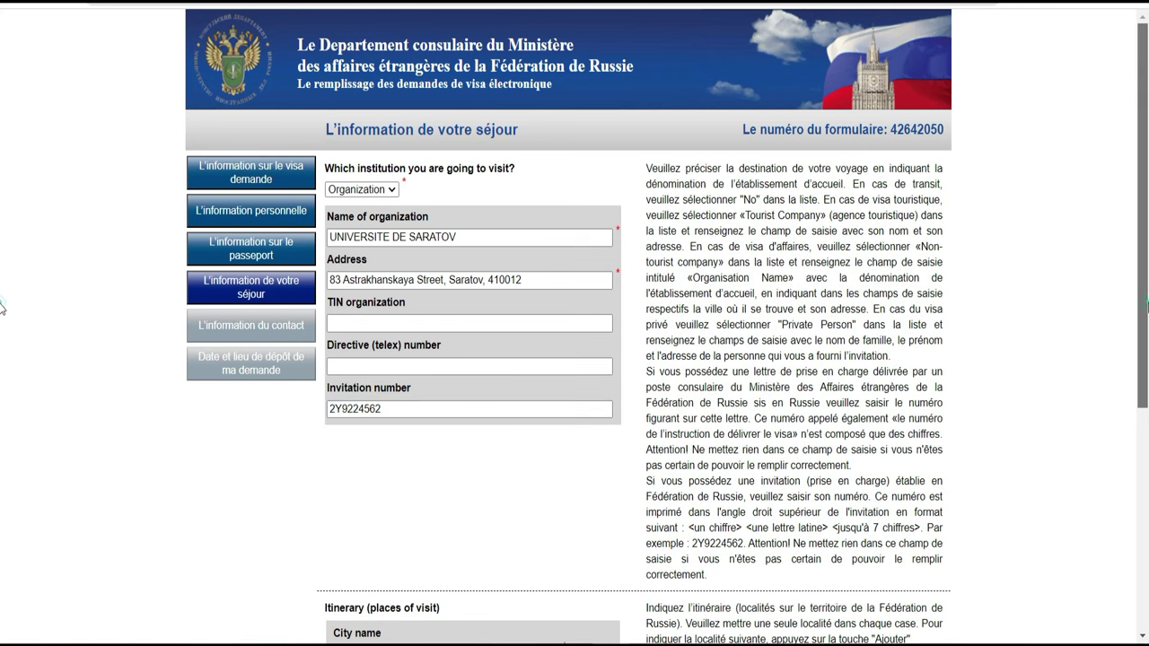
List MOSCOU and SARATOV REG. as the cities of visit
scroll(3, 310, "down", 2)
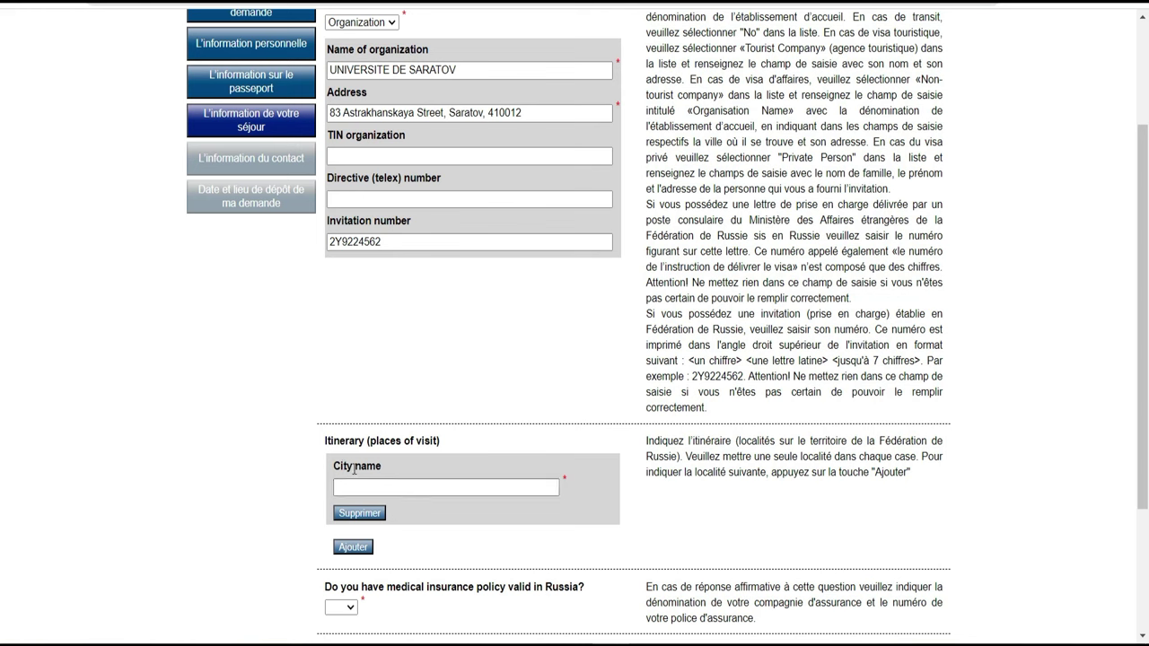
left_click(508, 490)
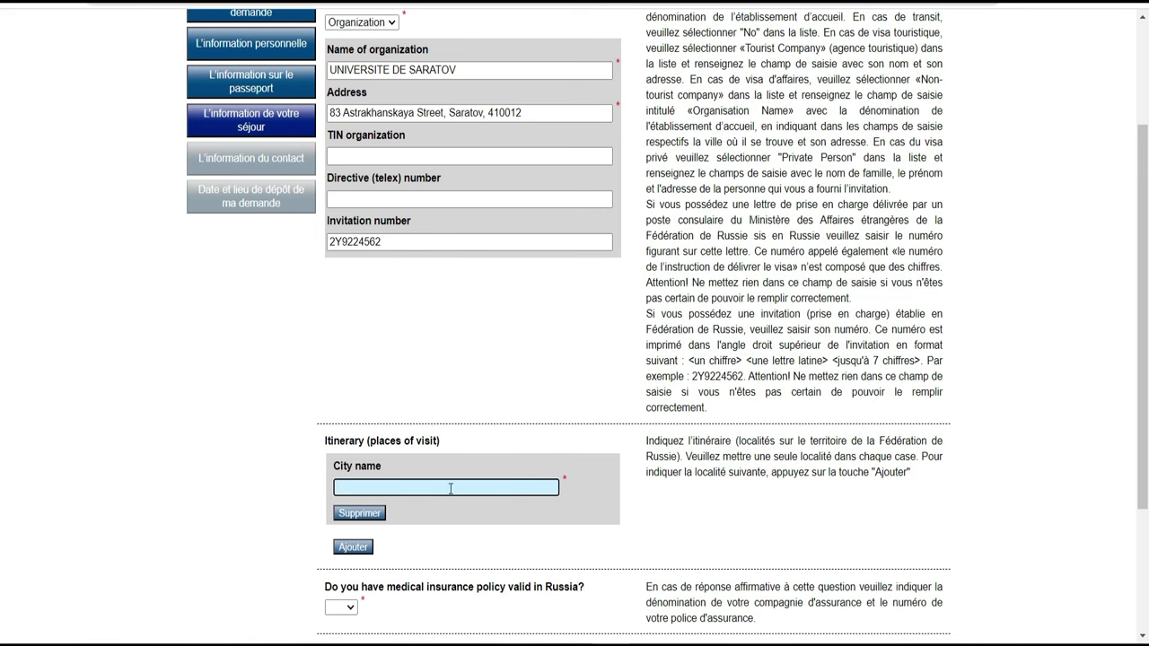
type("MOSCOU")
left_click(356, 548)
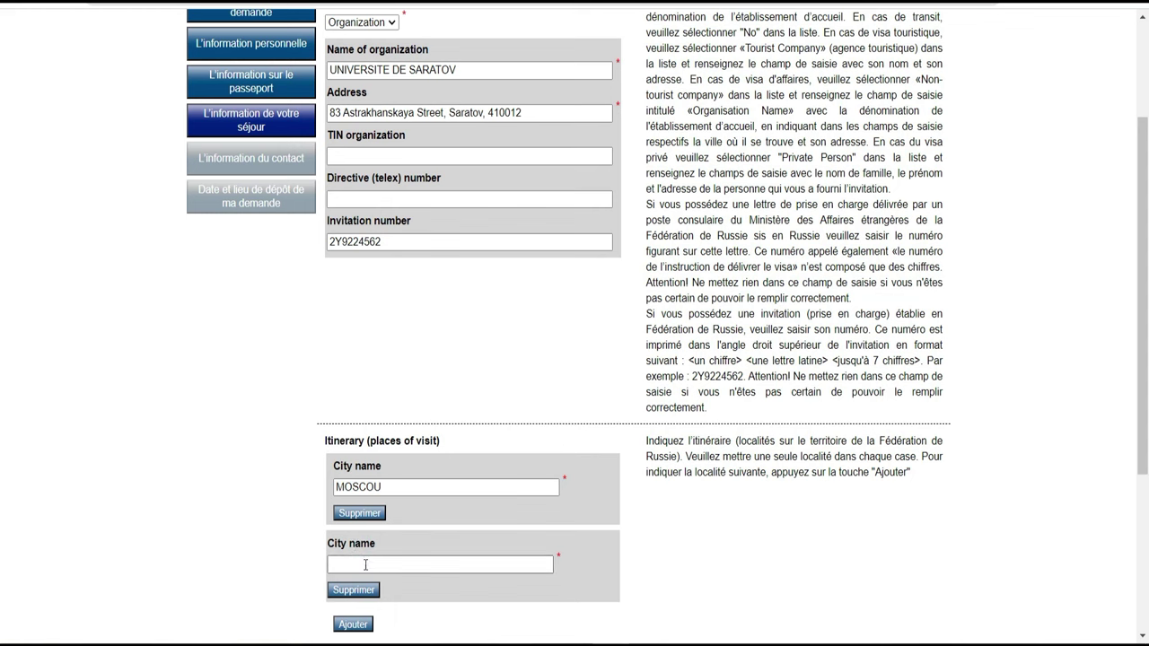
left_click(366, 565)
type("SARAT")
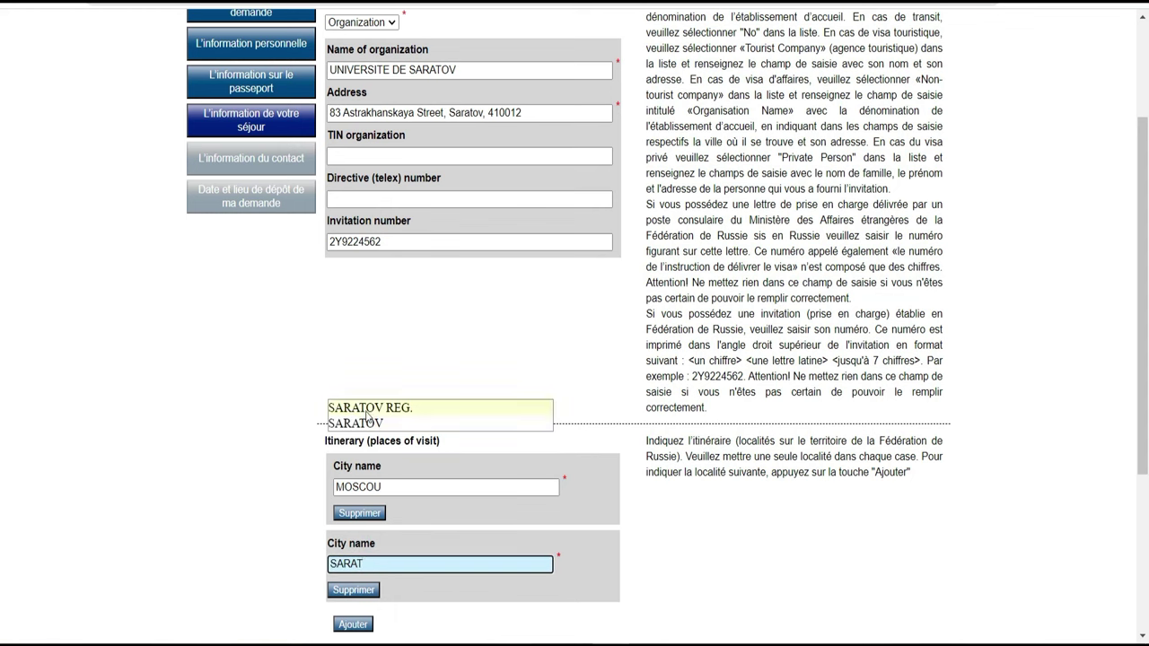
left_click(367, 410)
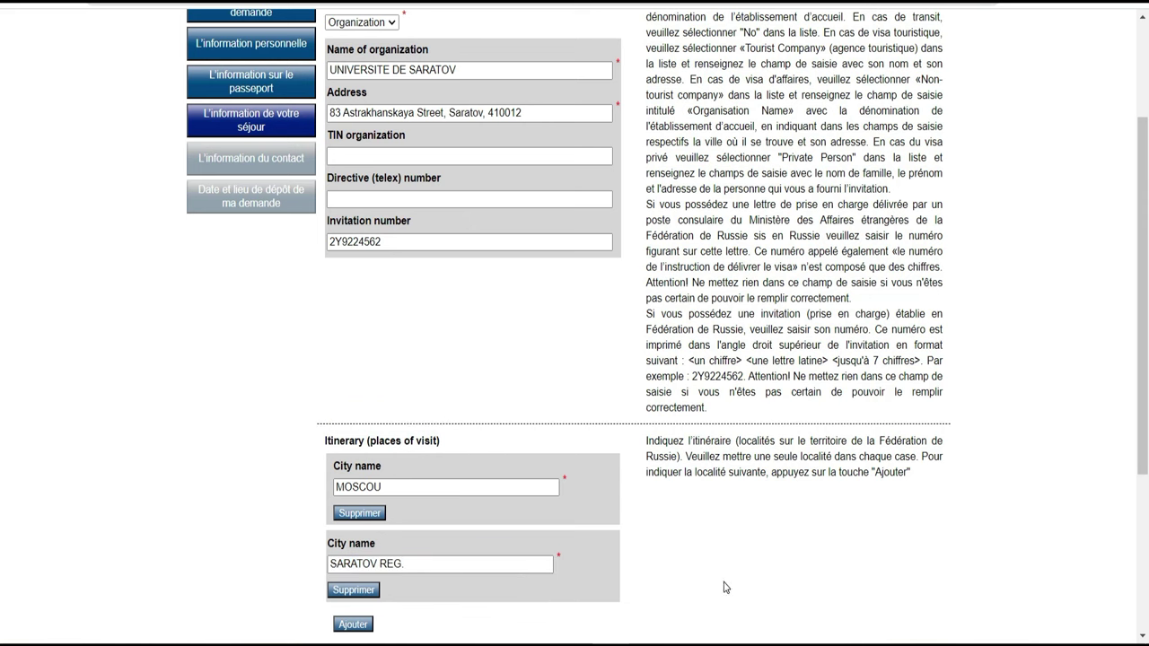
Answer no to medical insurance and previous visits to Russia, then continue
scroll(2, 359, "down", 3)
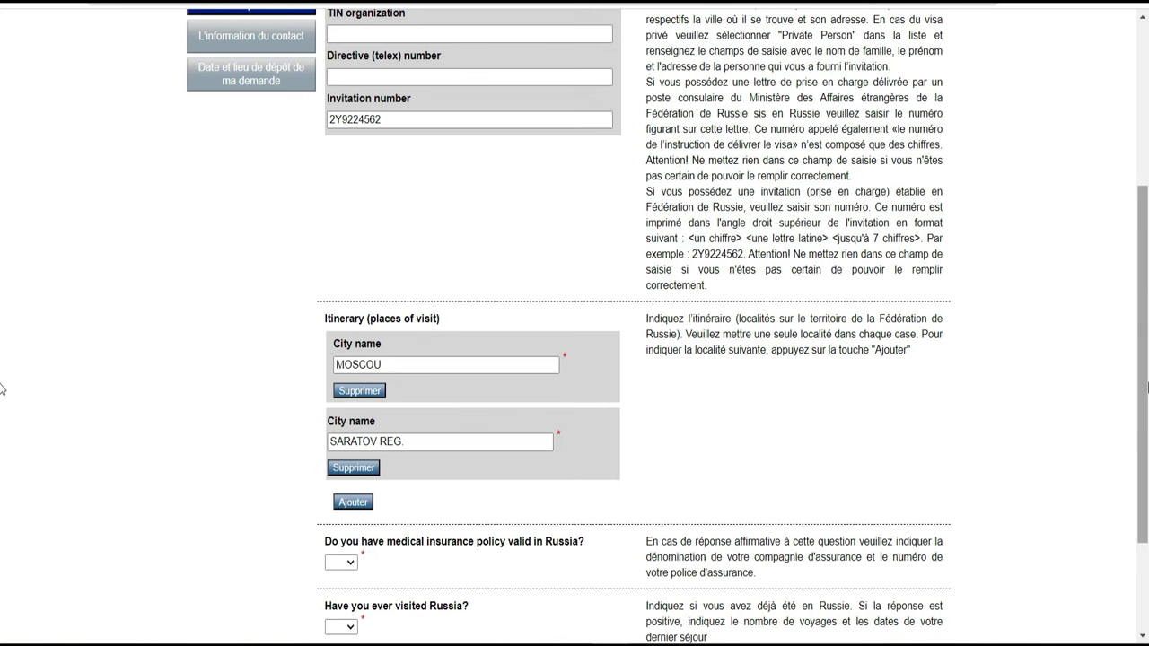
scroll(2, 388, "down", 3)
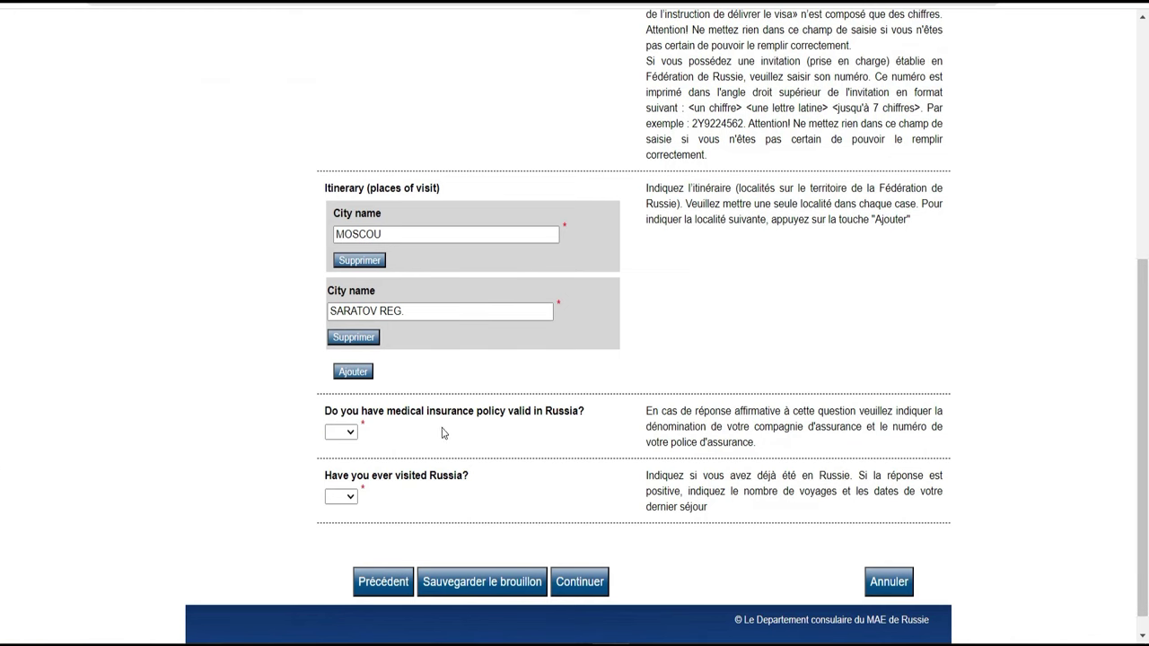
left_click(351, 434)
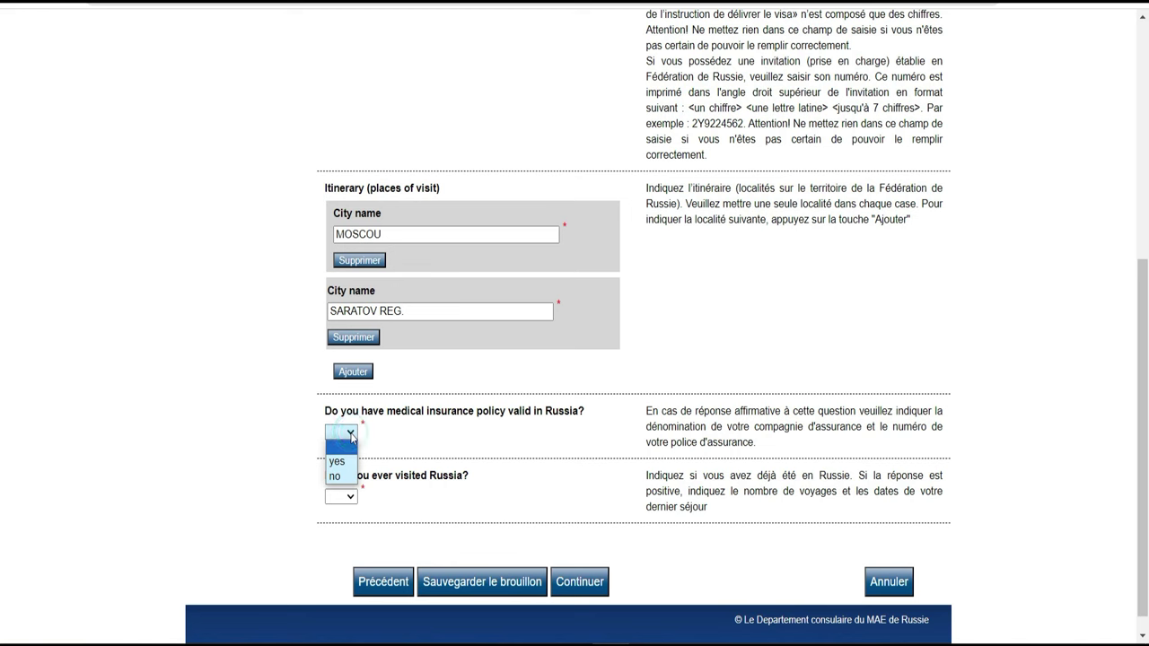
left_click(345, 473)
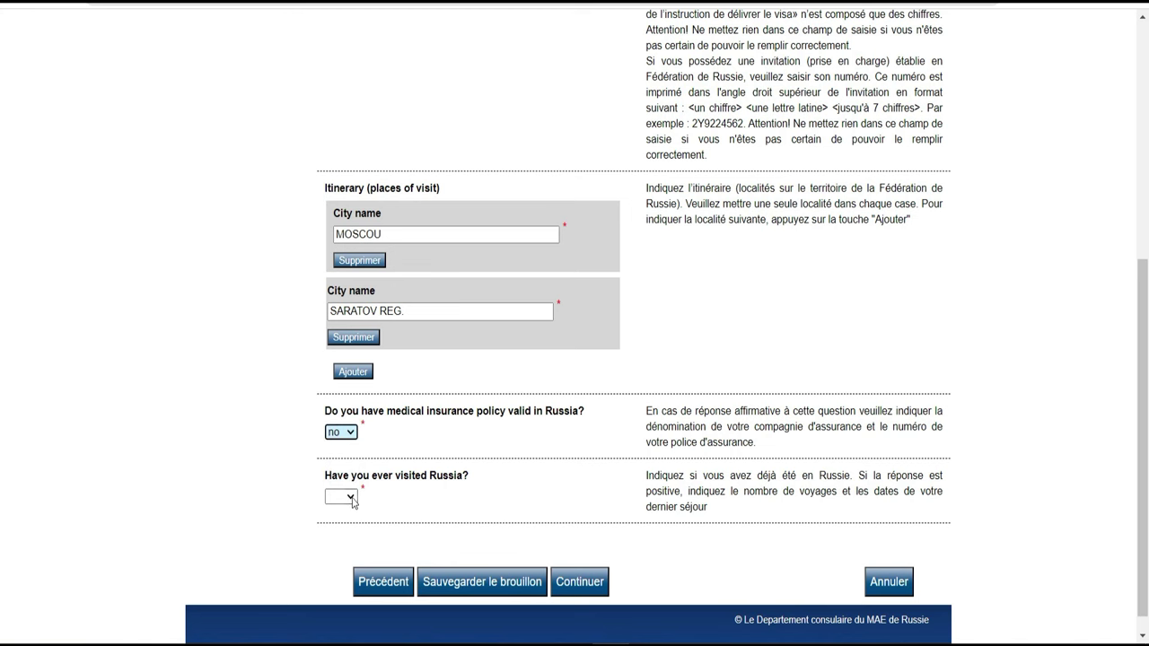
left_click(351, 498)
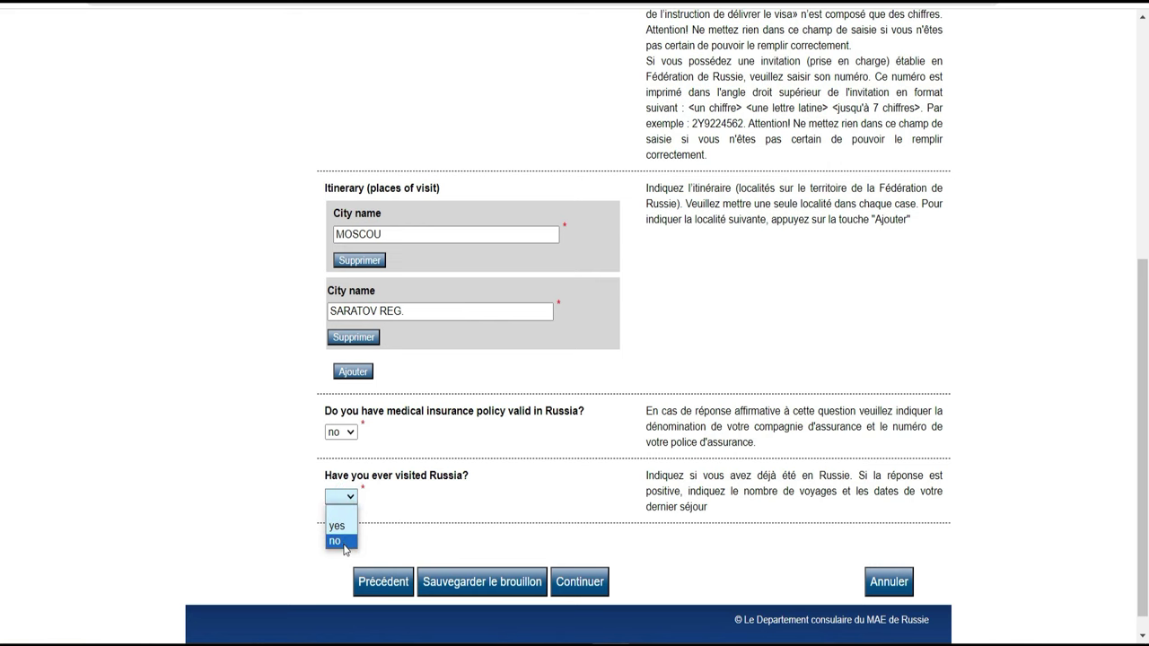
left_click(341, 540)
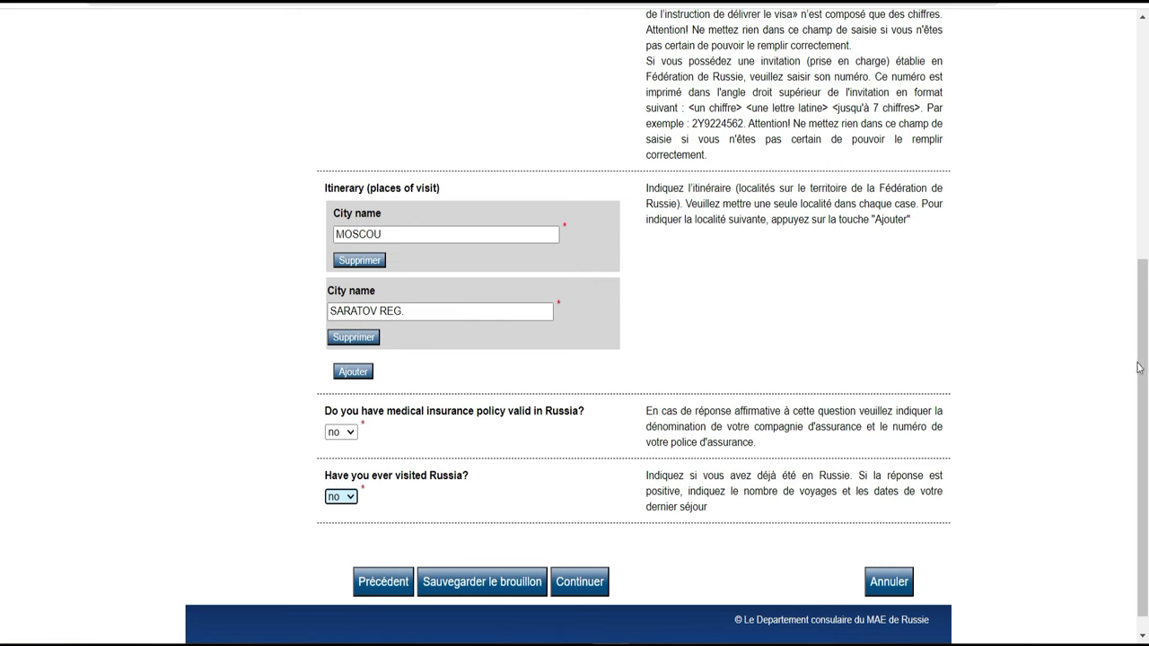
left_click(576, 583)
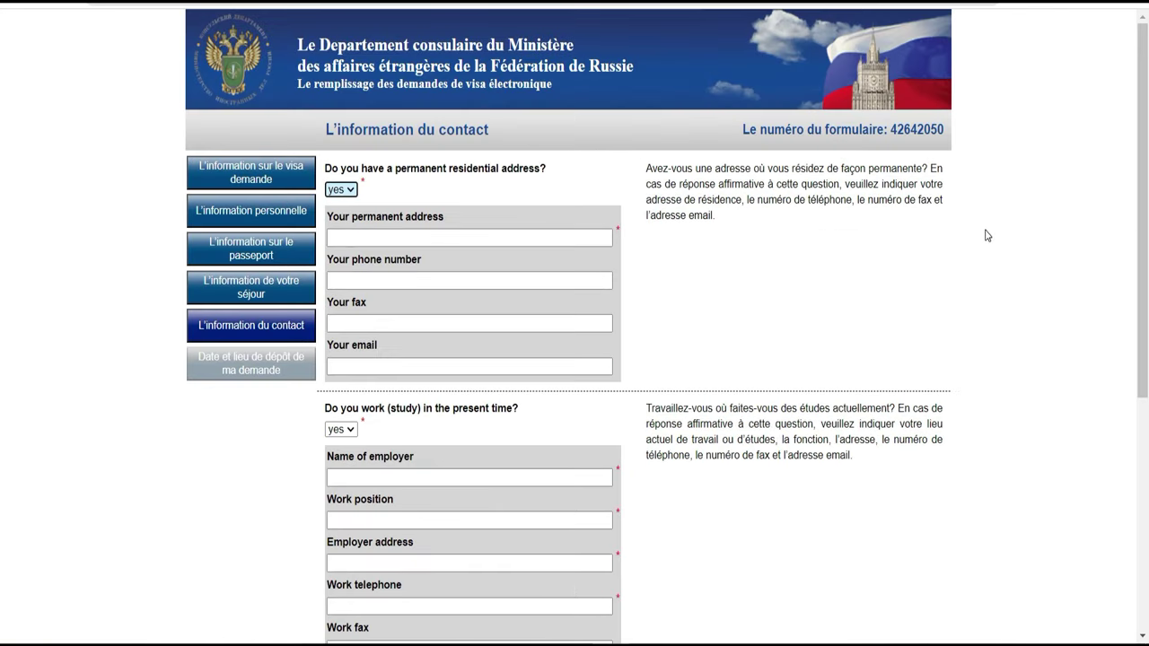
Answer no to having a permanent address and to currently working or studying
left_click_drag(1147, 151, 1147, 175)
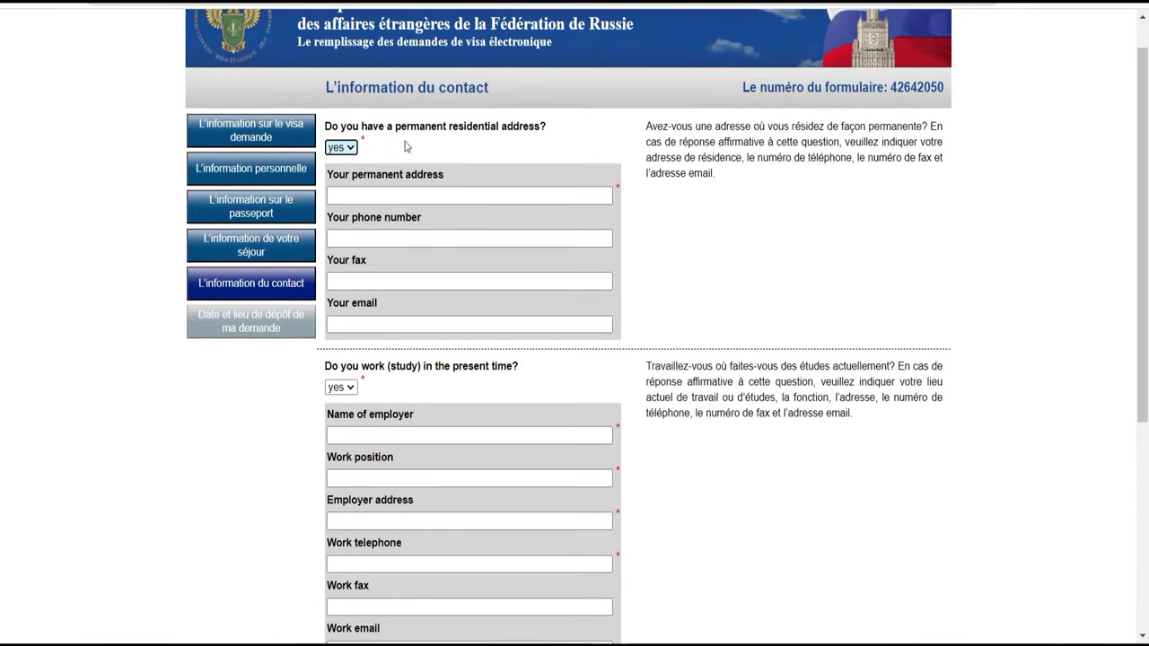
left_click(349, 149)
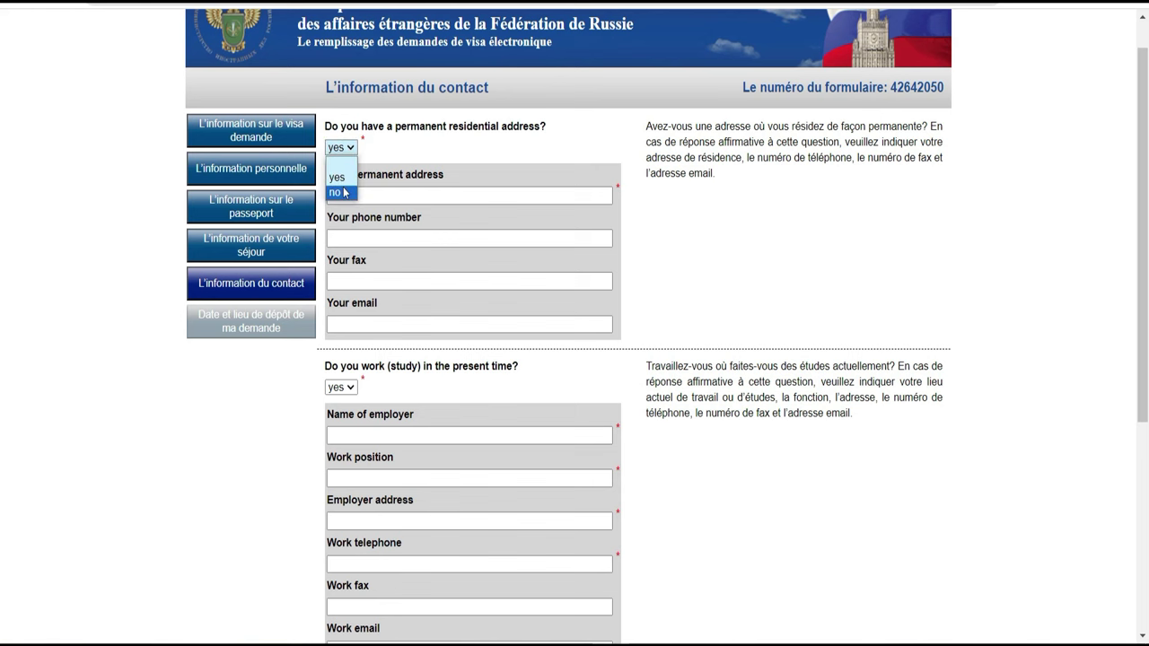
left_click(340, 192)
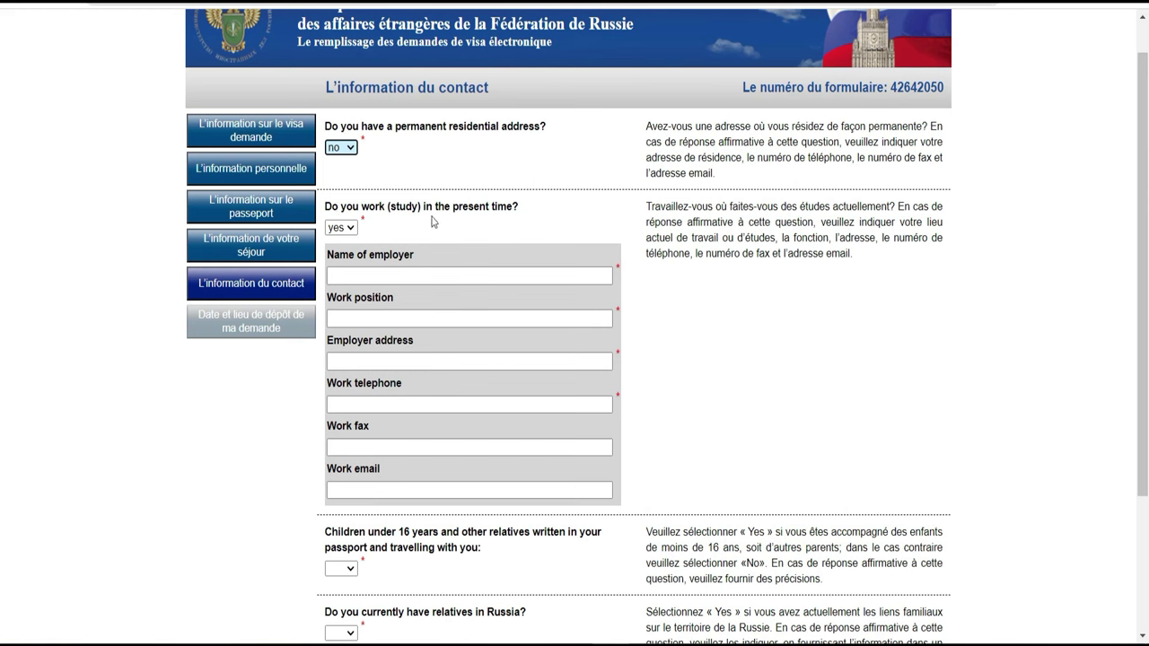
left_click(350, 229)
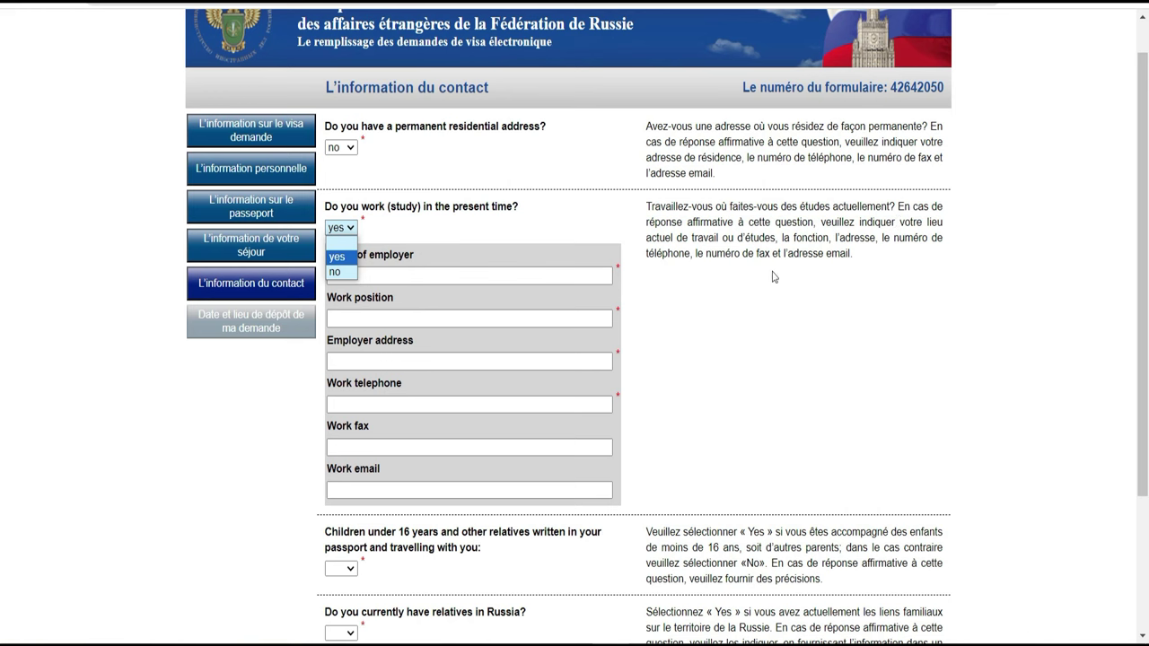
left_click(447, 235)
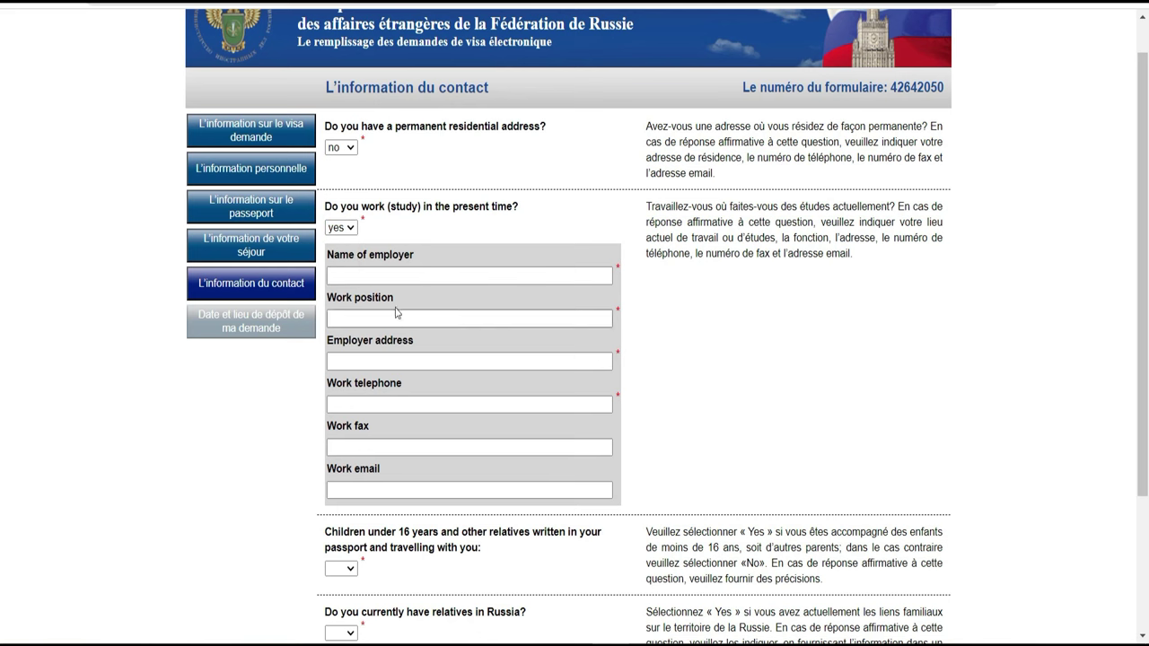
left_click(355, 273)
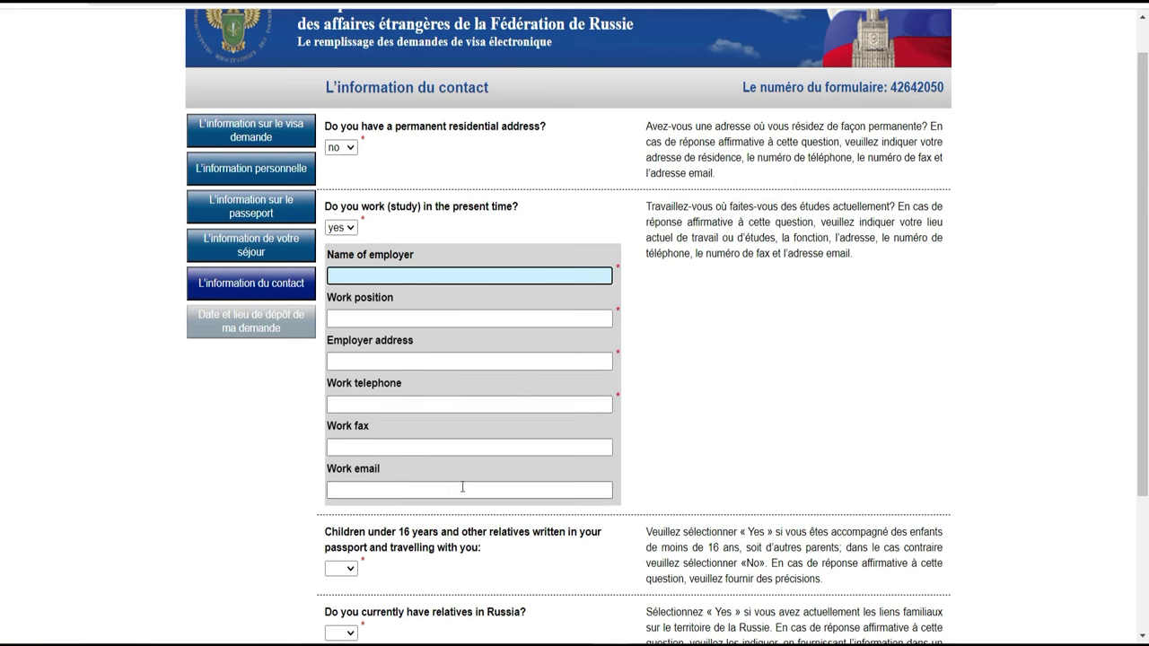
left_click(350, 228)
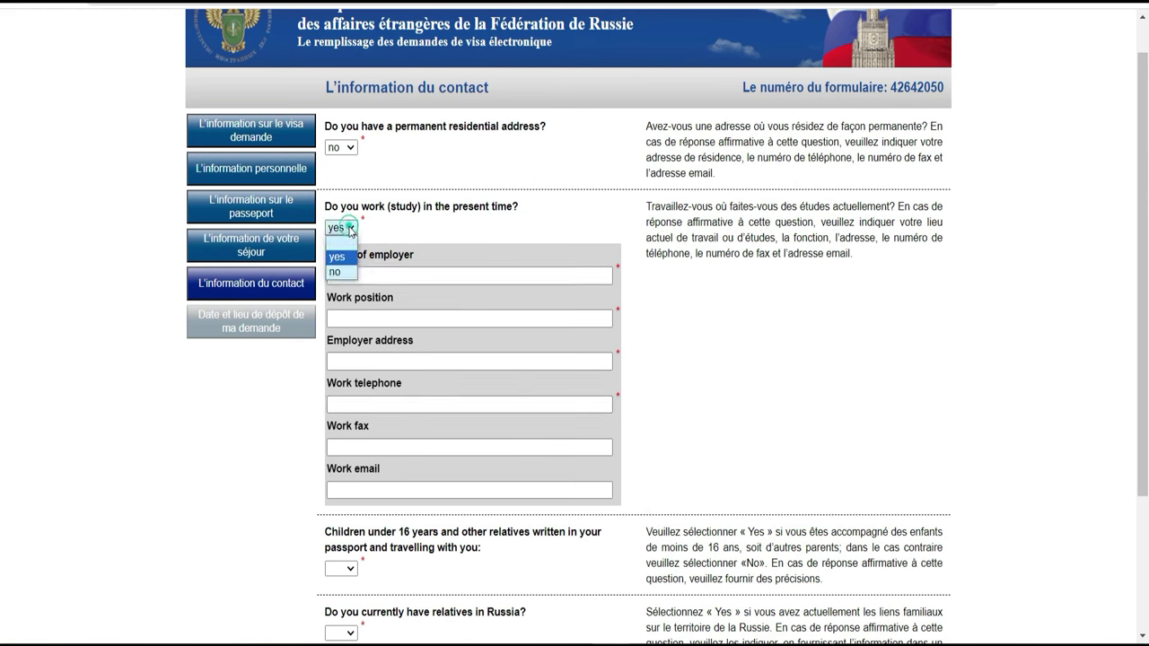
left_click(335, 271)
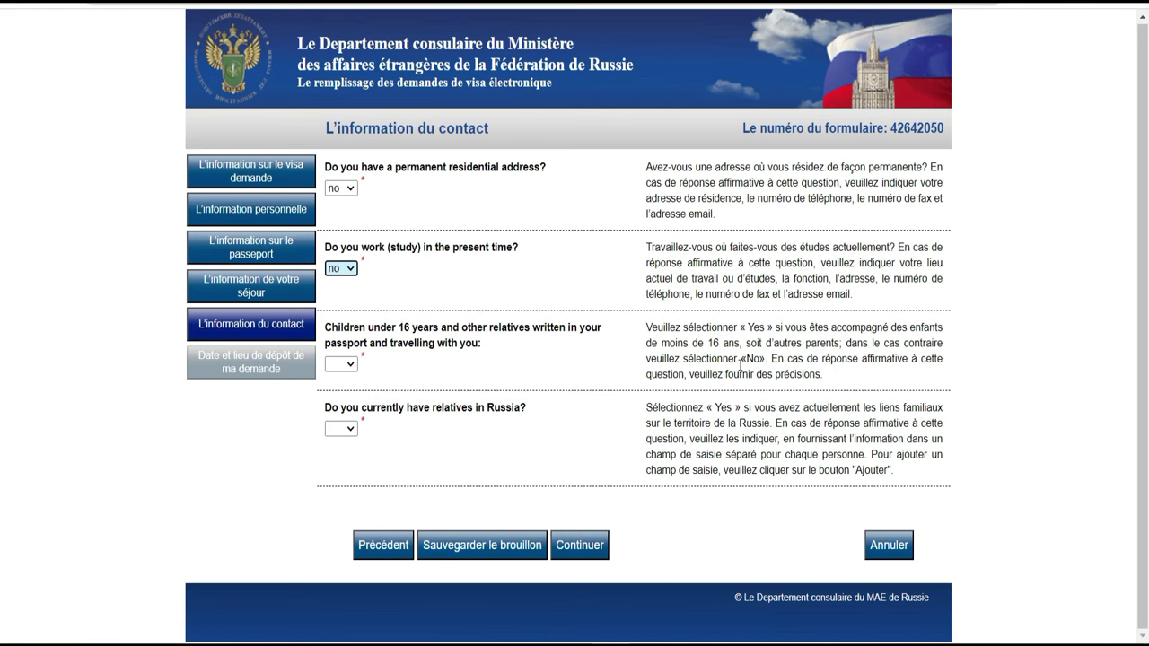
Answer no to accompanying children and relatives in Russia, then continue
left_click(346, 365)
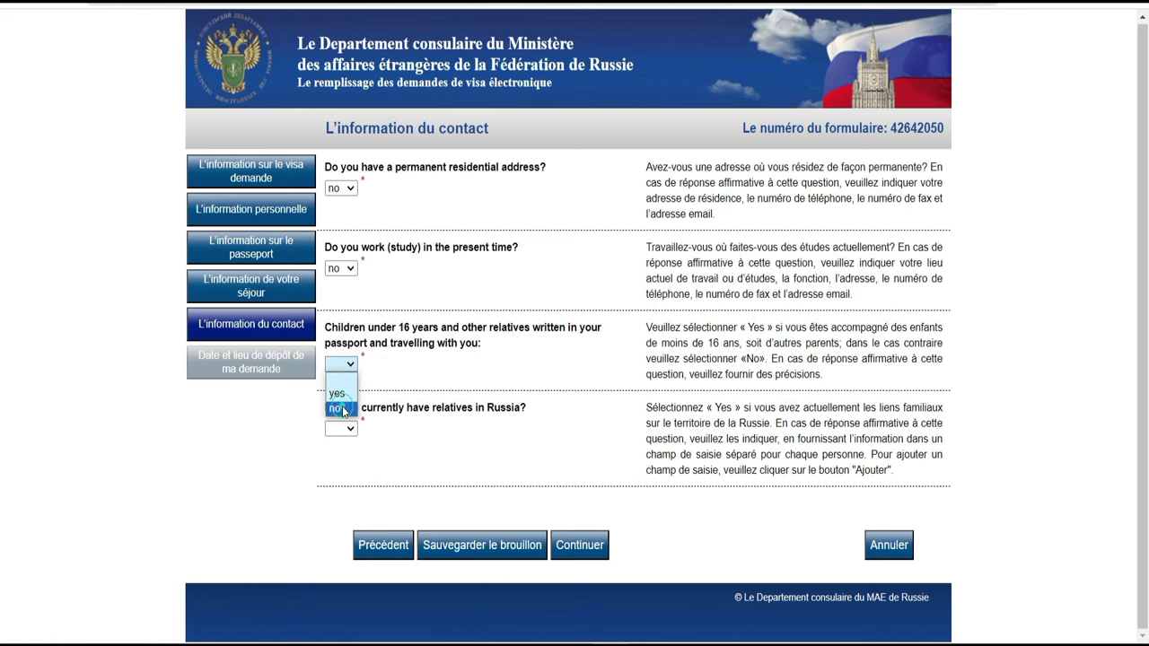
left_click(342, 407)
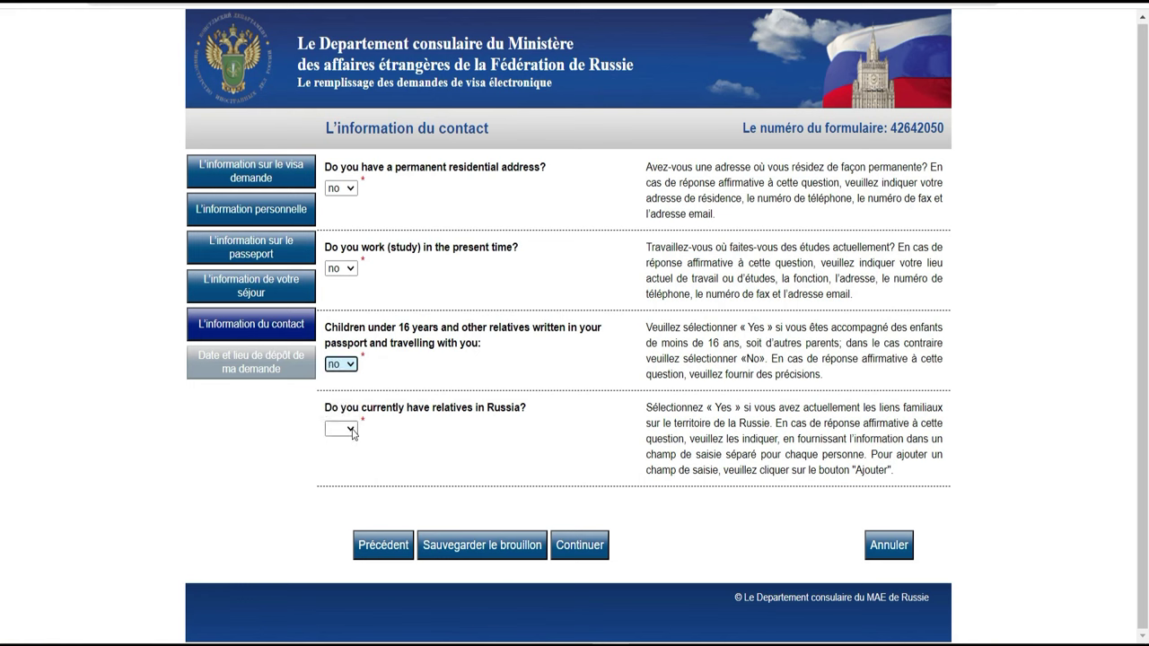
left_click(352, 431)
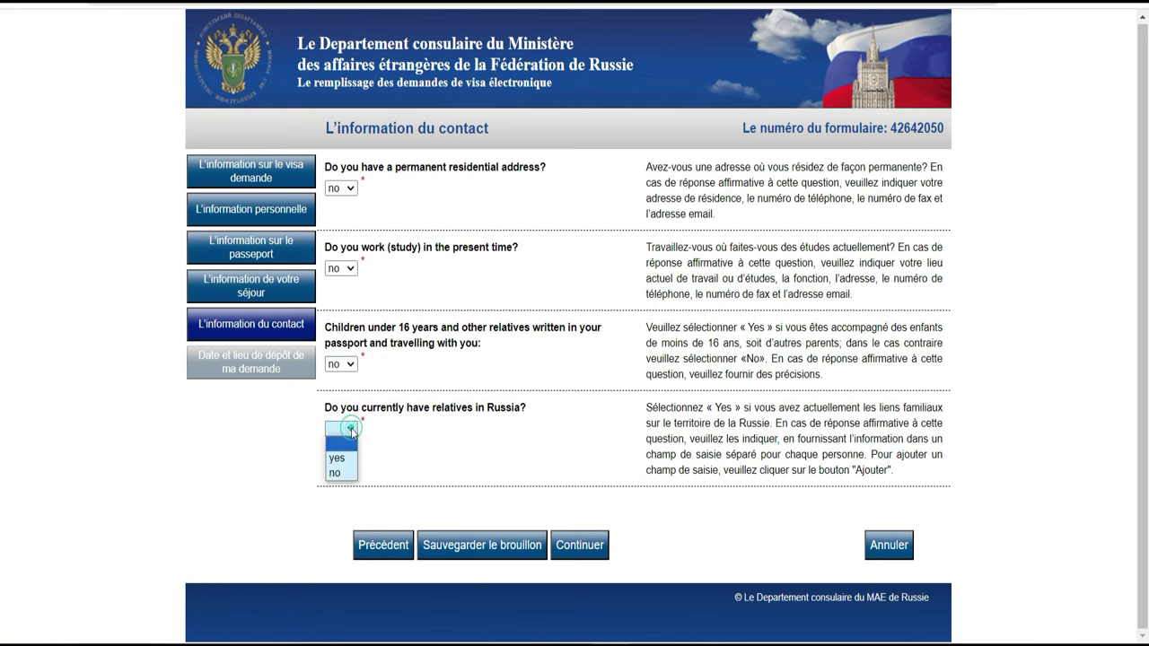
left_click(341, 471)
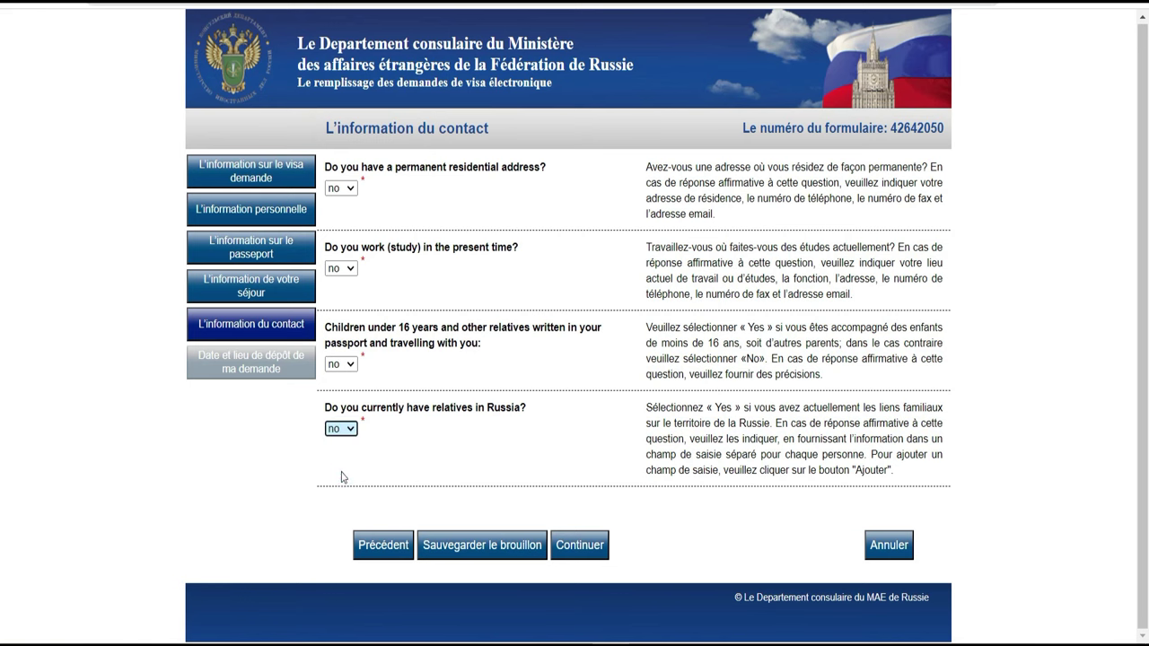
left_click(584, 546)
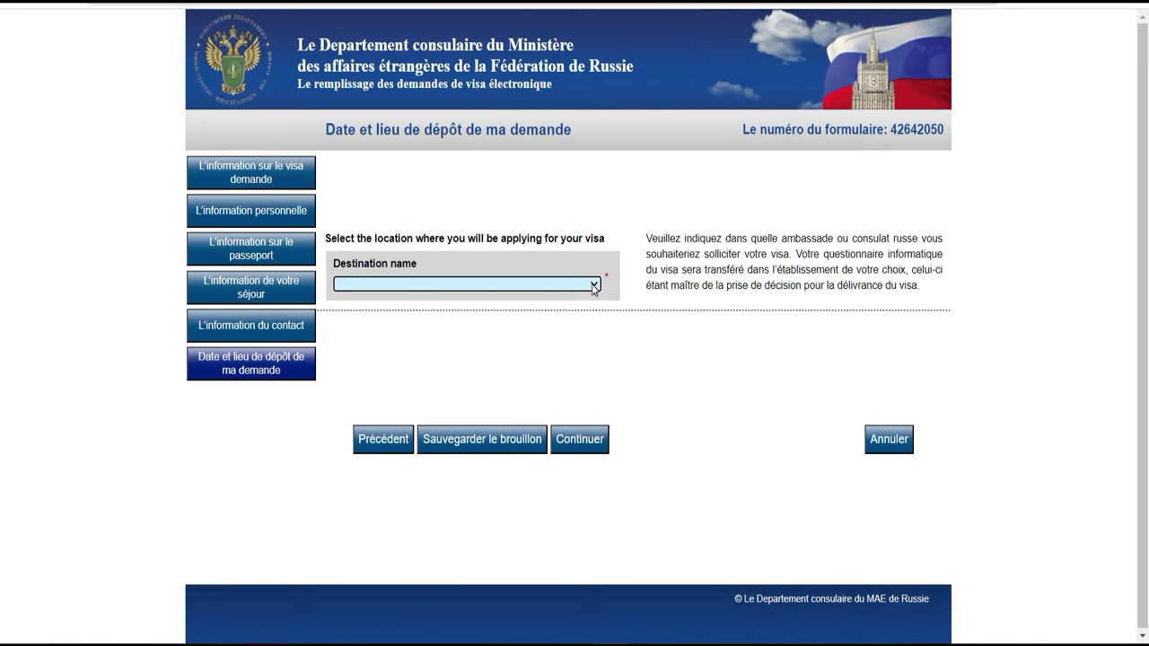
Choose the Embassy of the Russian Federation in Cote d'Ivoire and review the summary
left_click(594, 286)
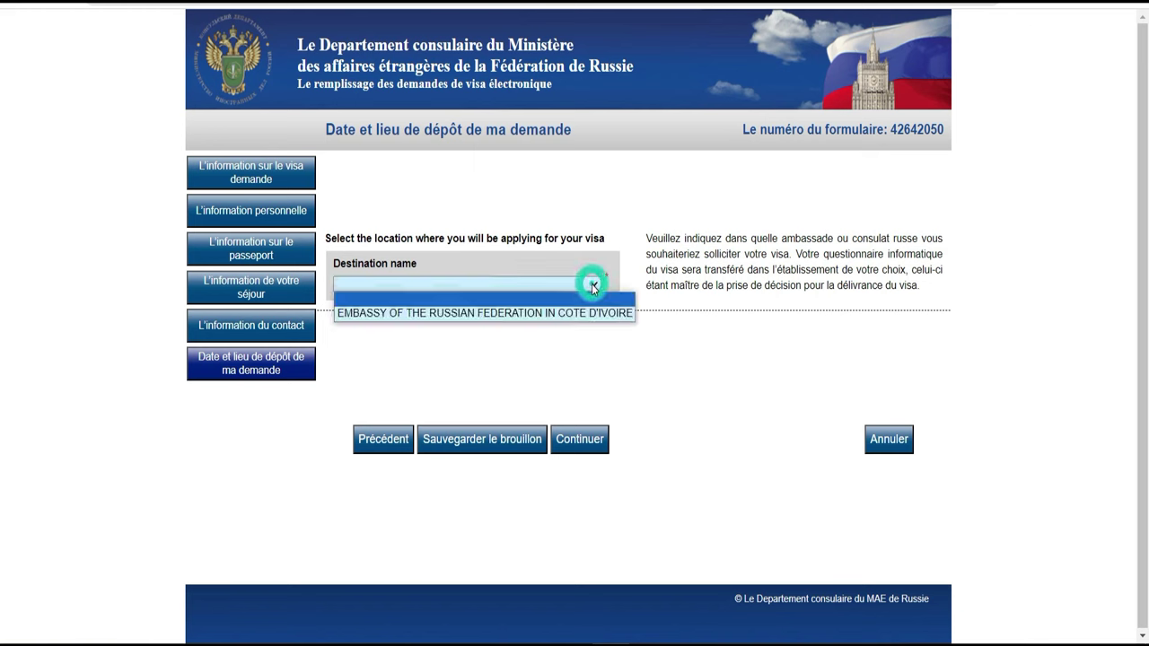
left_click(527, 313)
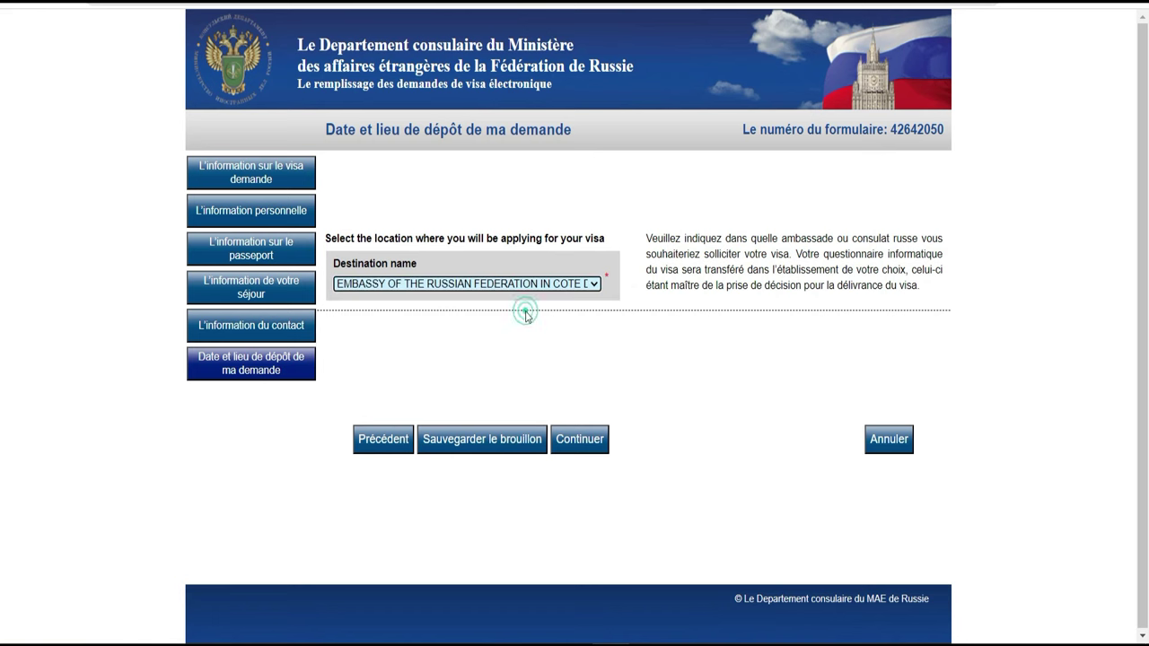
left_click(583, 443)
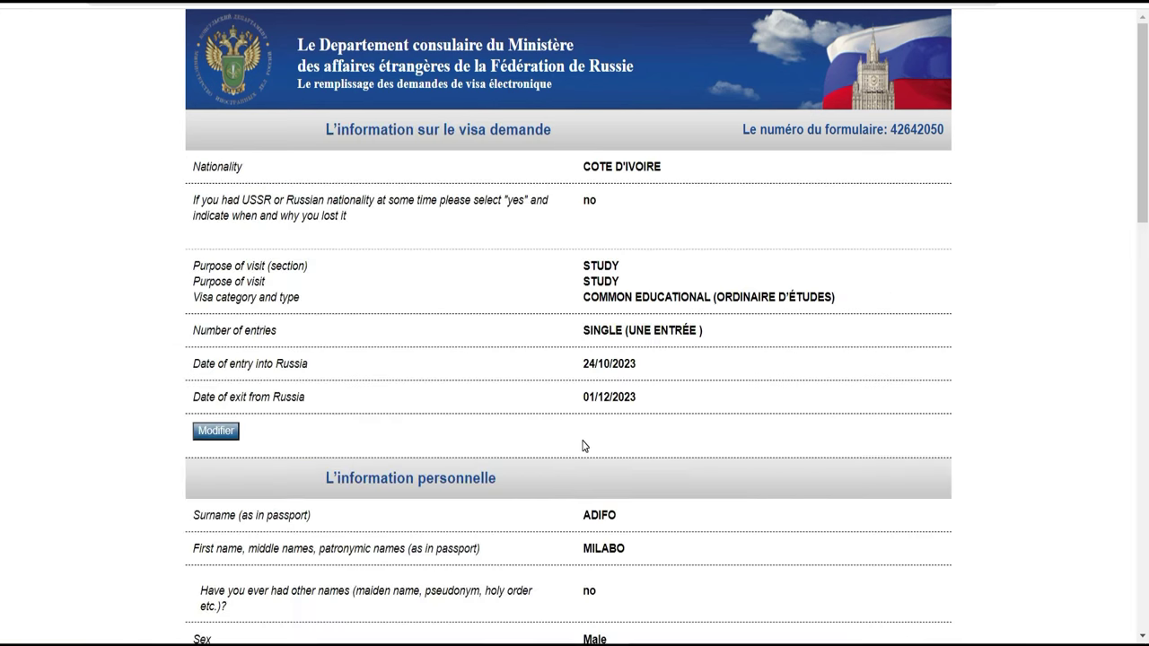
scroll(1, 153, "down", 3)
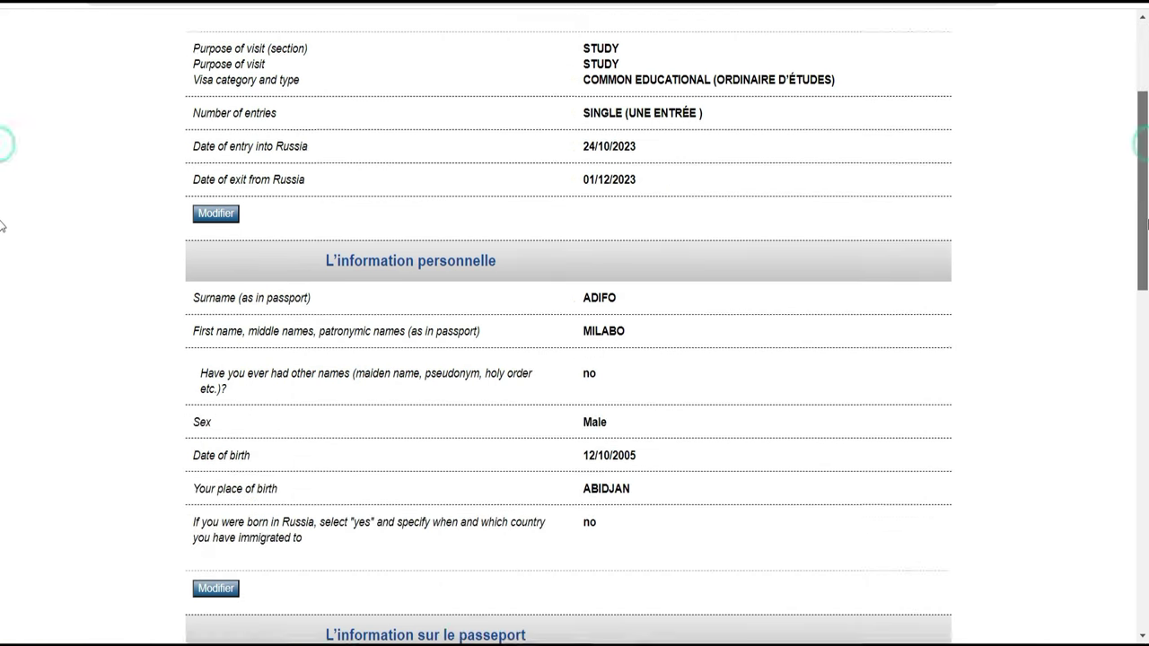
left_click_drag(1146, 248, 1145, 582)
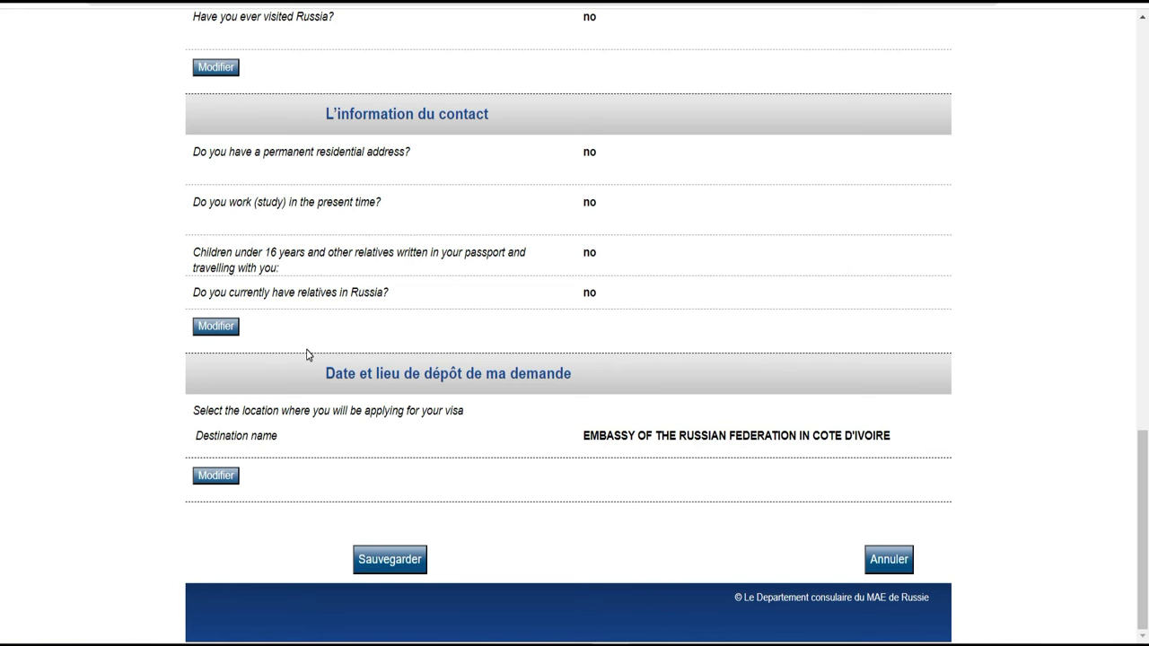
left_click(390, 560)
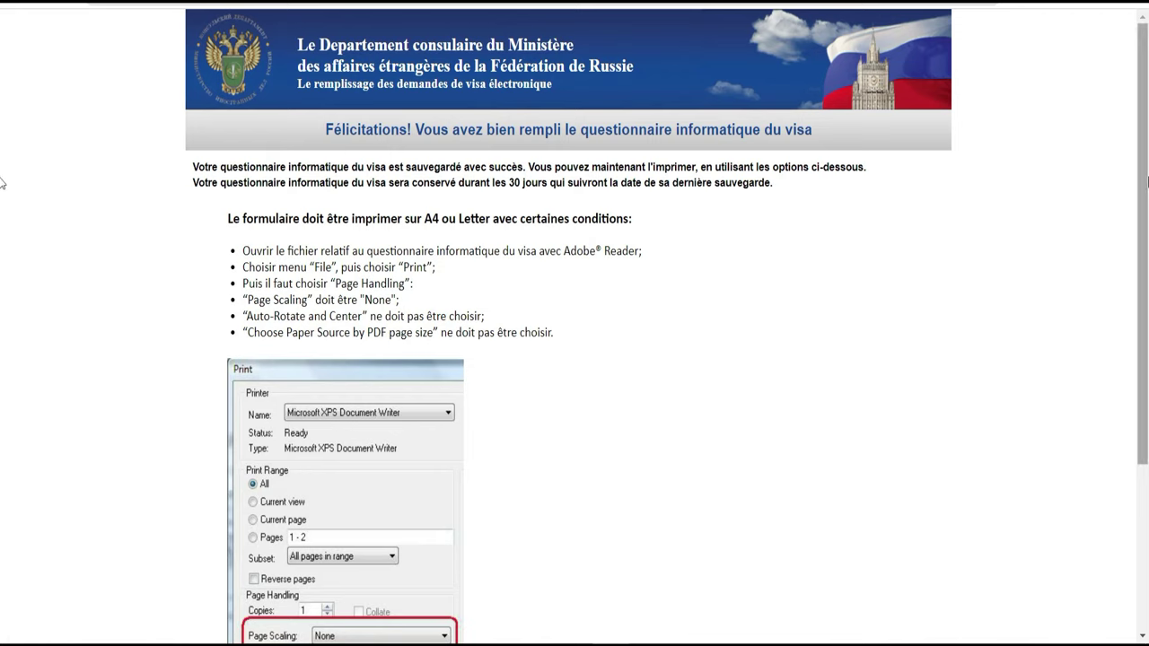
scroll(1, 181, "down", 3)
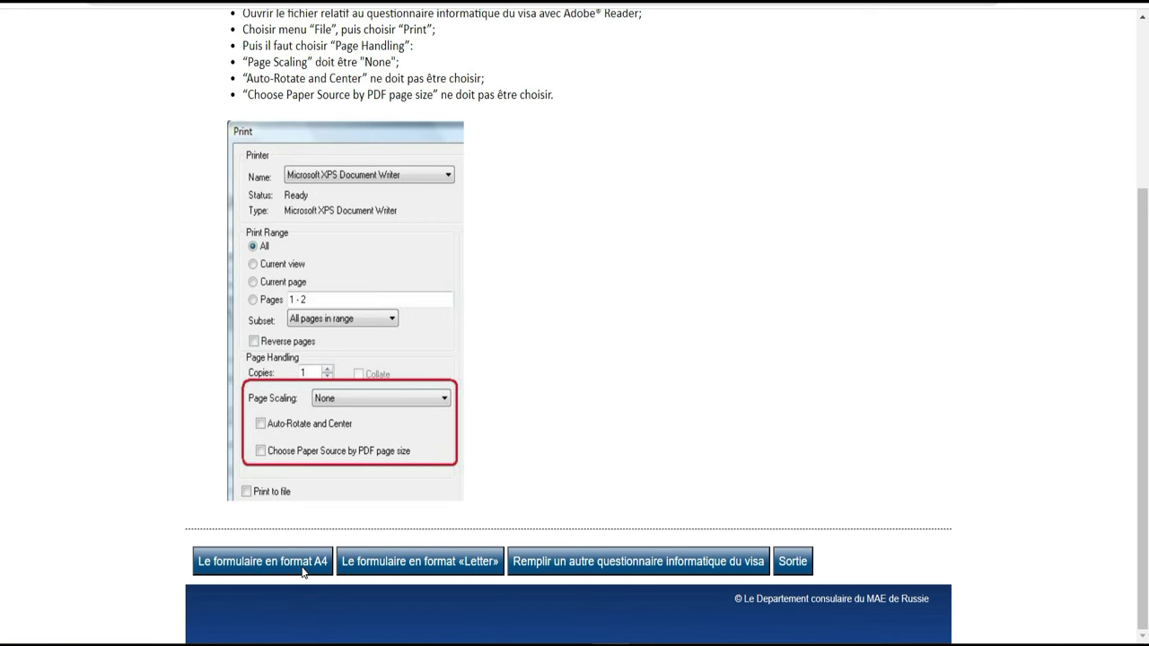
left_click(303, 572)
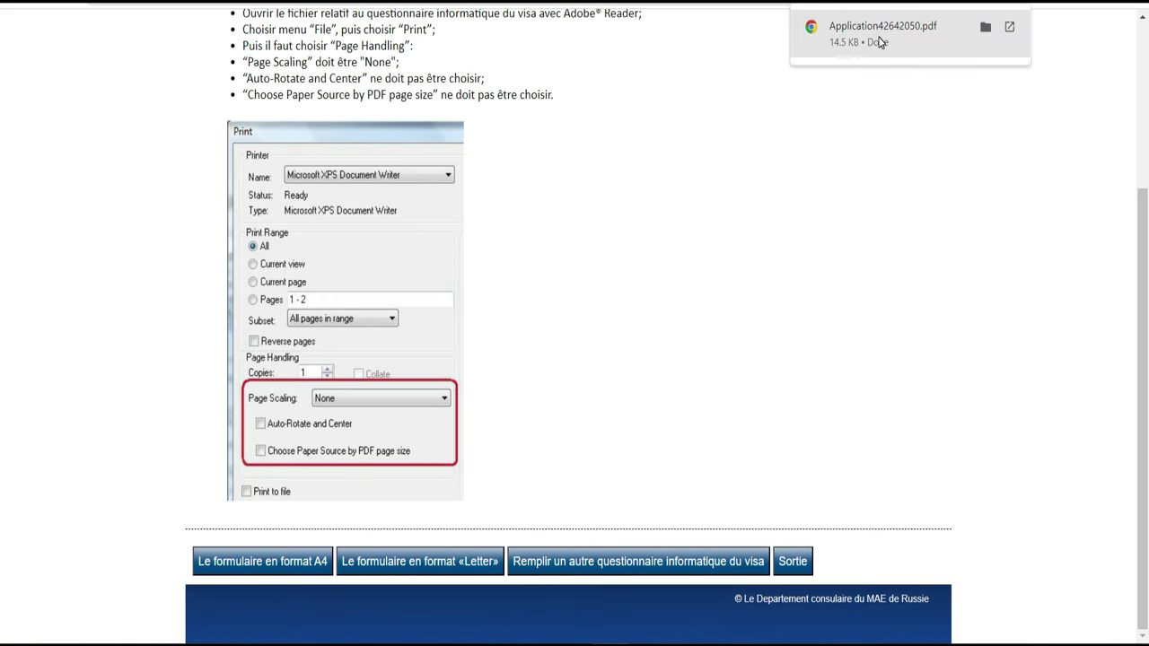
left_click(880, 41)
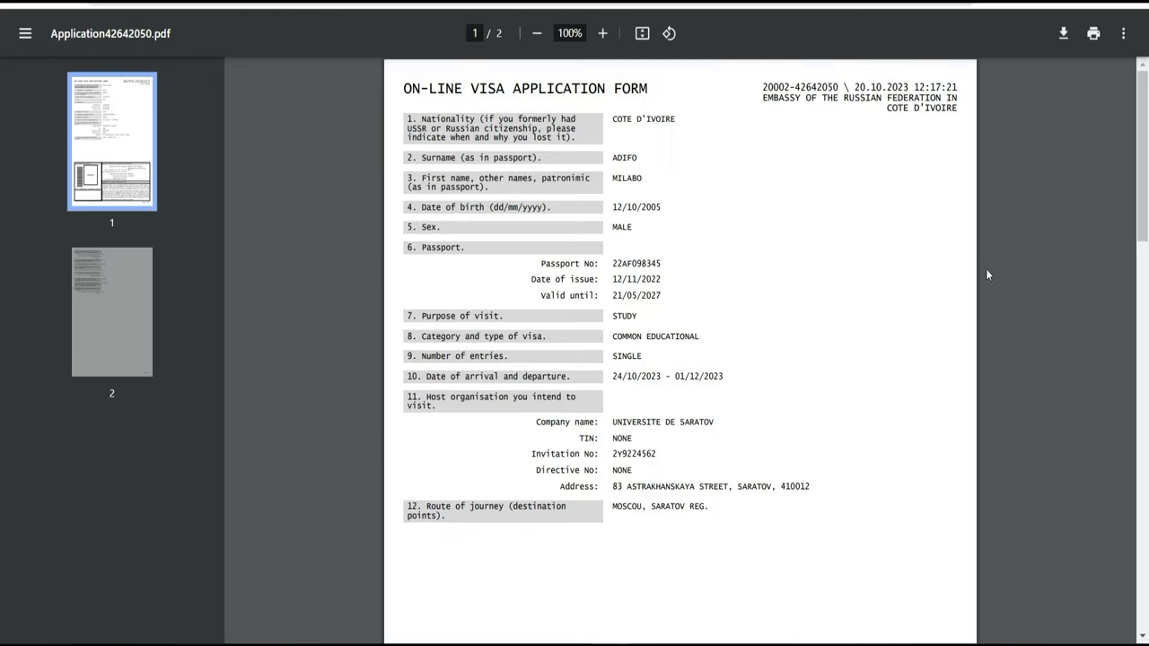
mouse_move(1145, 135)
left_mouse_down()
mouse_move(1148, 467)
mouse_move(1130, 126)
mouse_move(1146, 106)
mouse_move(1147, 501)
mouse_move(1147, 203)
left_mouse_up()
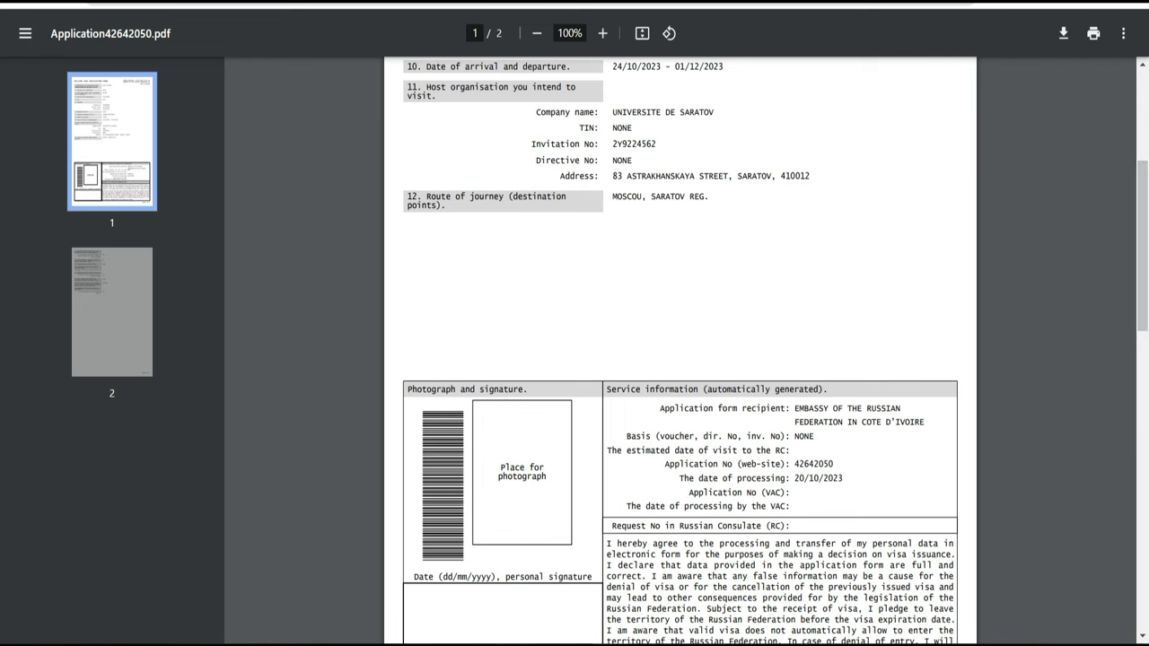
left_click(604, 34)
left_click(605, 34)
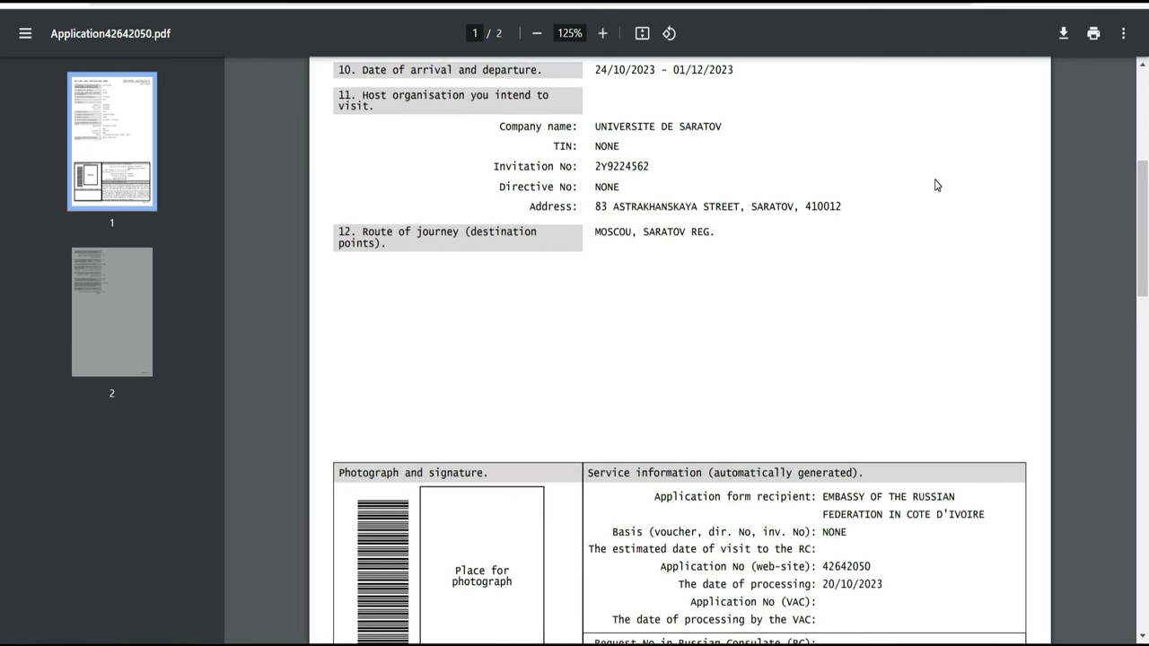
Scroll back through the filled-in form, then bring up the screen recorder controls from the system tray
left_click_drag(1146, 163, 1133, 85)
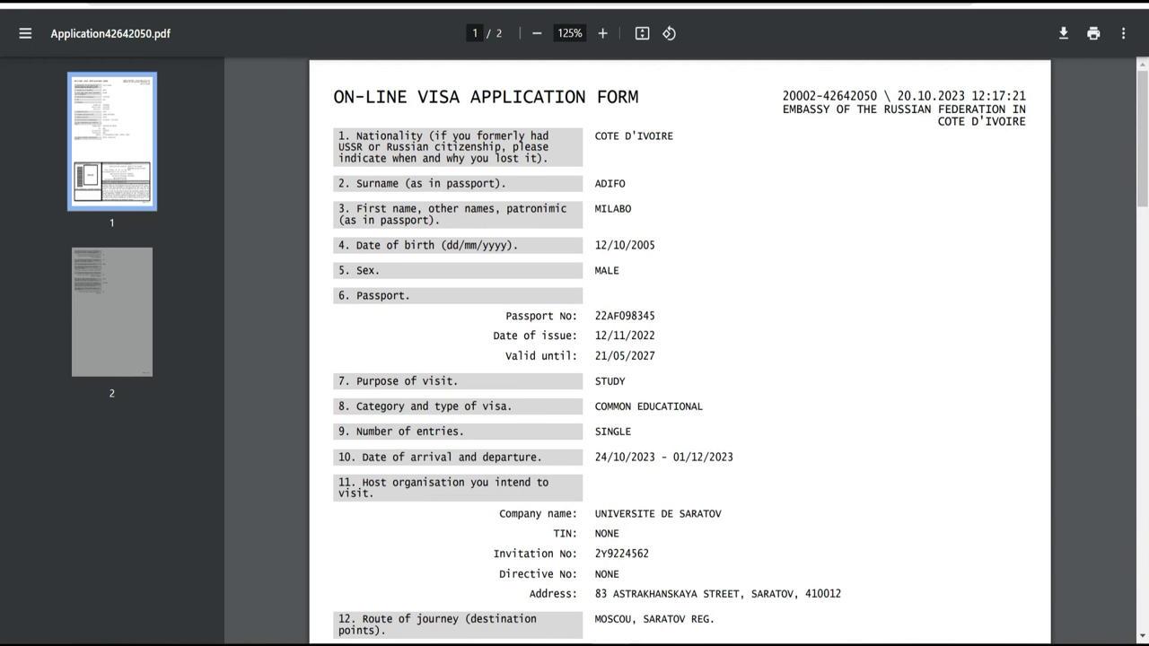
left_click(929, 645)
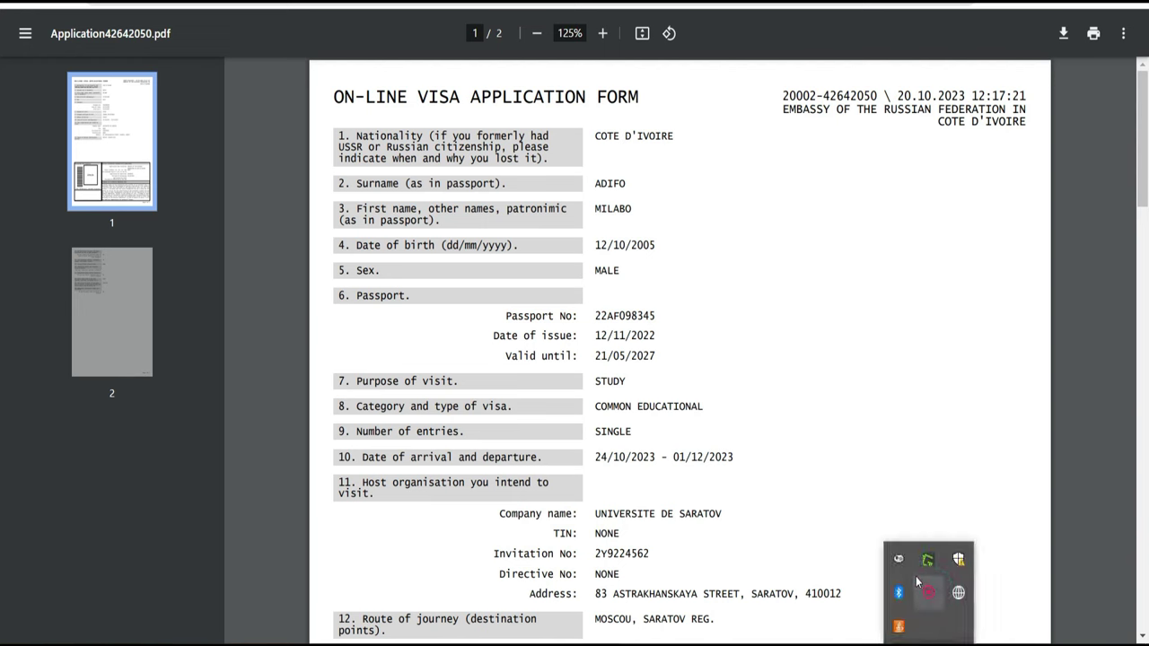
left_click(930, 593)
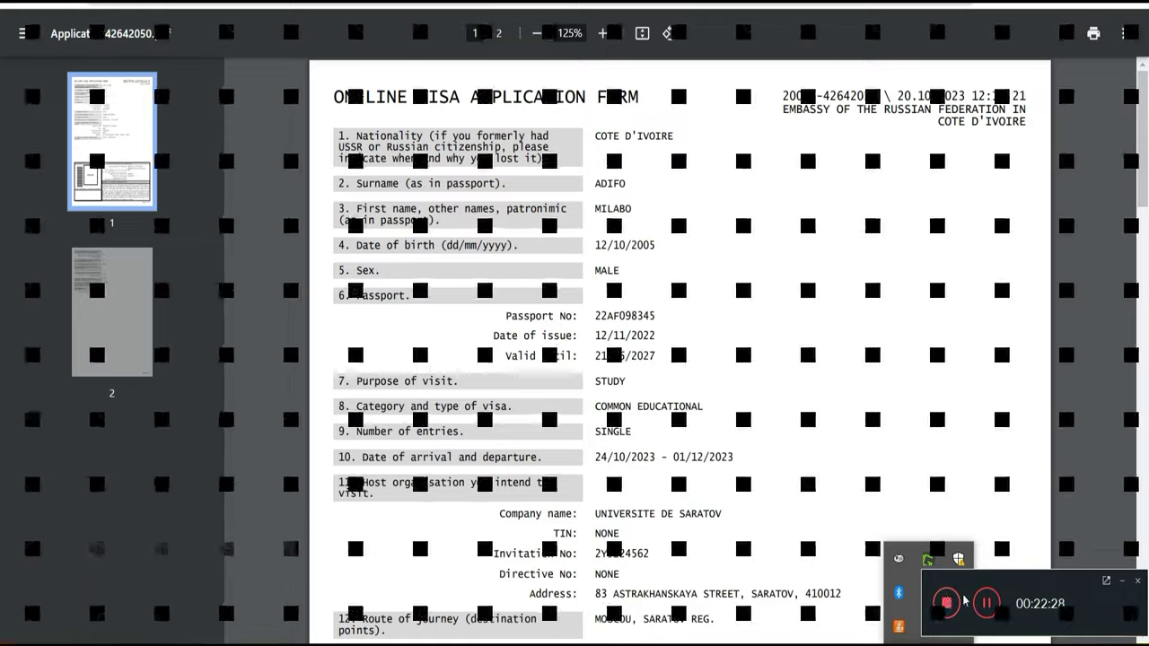